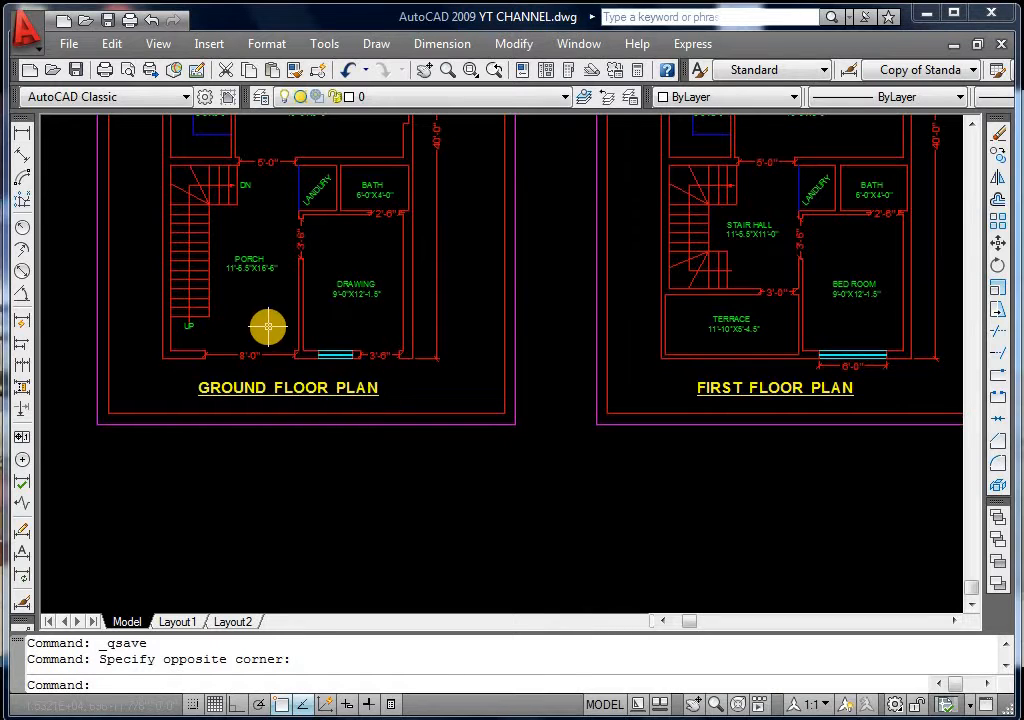
# Draw a vertical line straight down from the ground floor plan's front right outer corner, with ortho on, ending well below the sheet border
pyautogui.scroll(-2, 268, 326)
pyautogui.scroll(2, 256, 400)
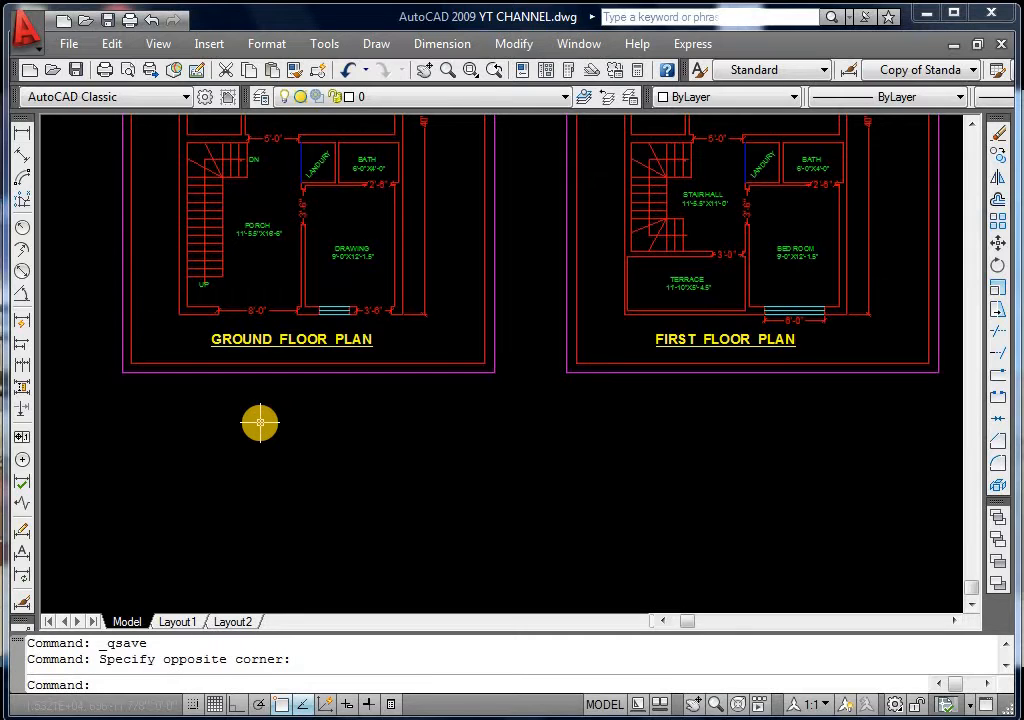
pyautogui.press('Return')
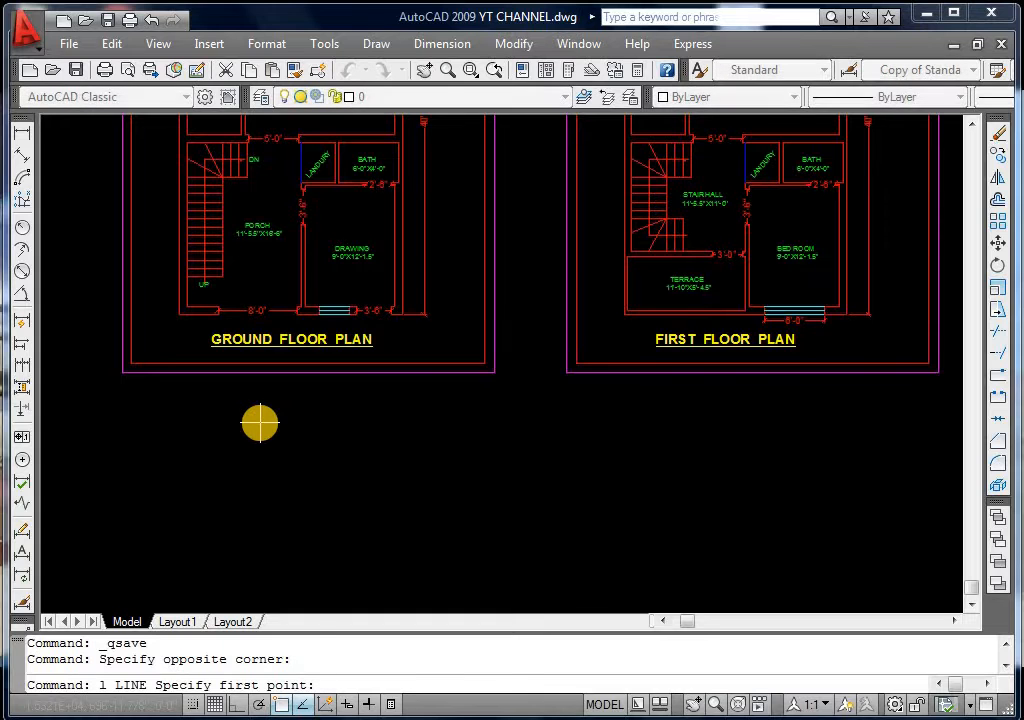
pyautogui.scroll(4, 390, 318)
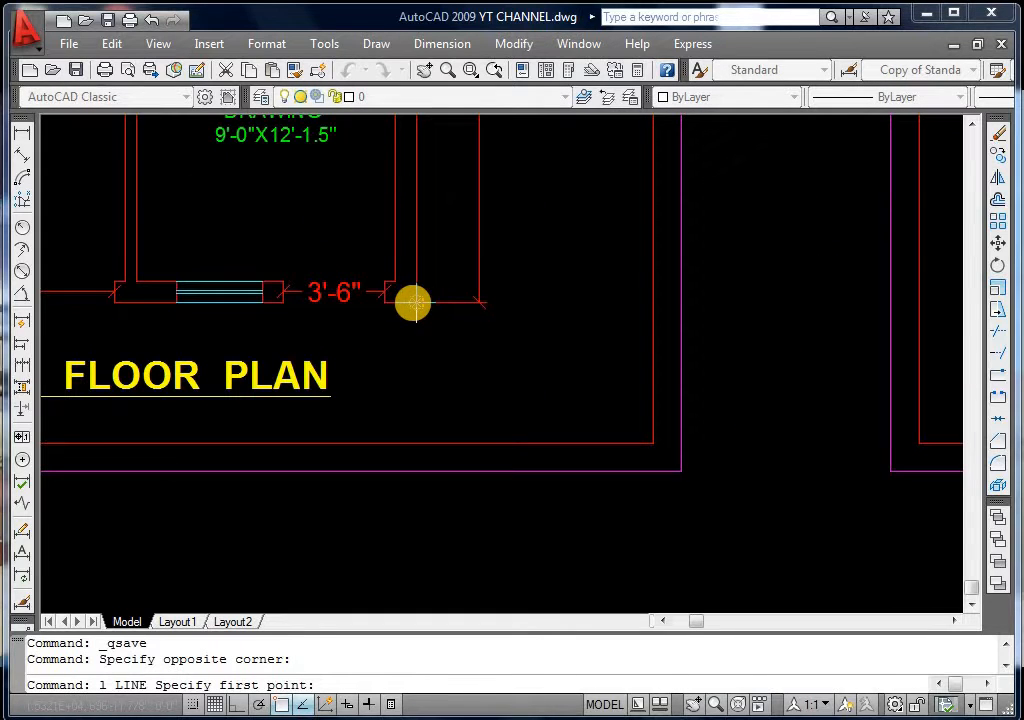
pyautogui.click(413, 301)
pyautogui.scroll(-6, 407, 258)
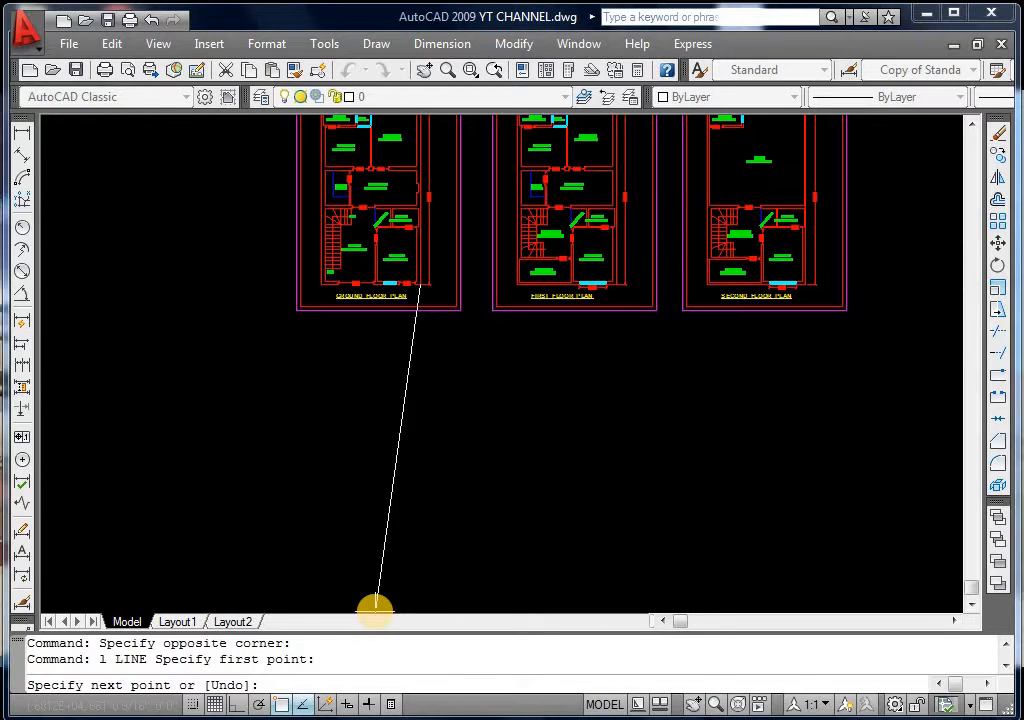
pyautogui.press('F8')
pyautogui.scroll(-2, 422, 452)
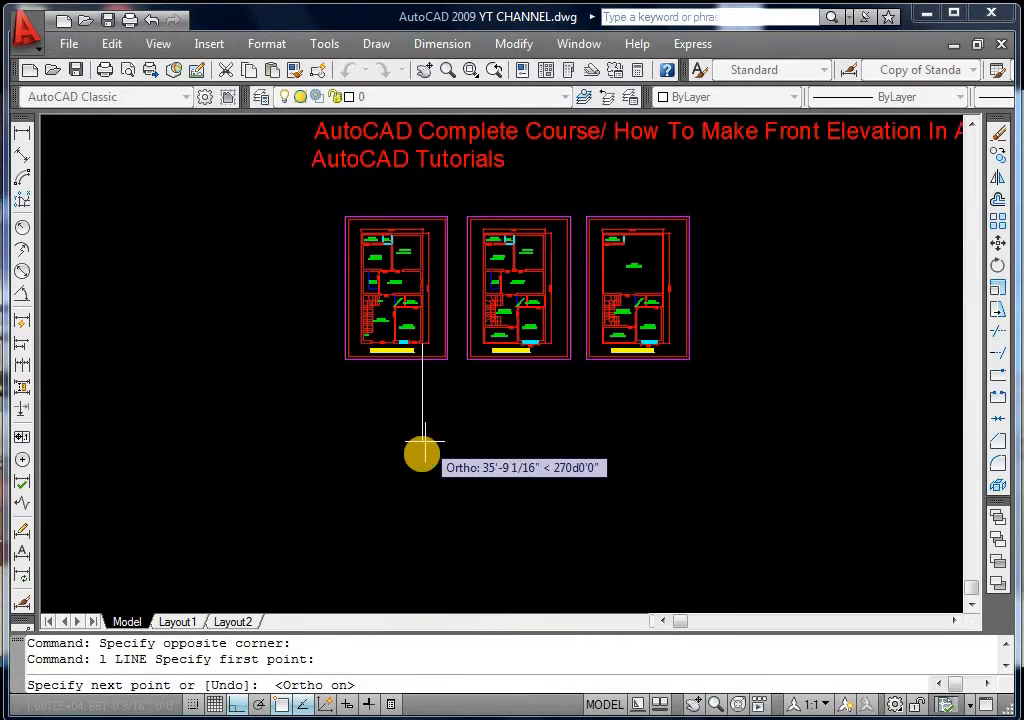
pyautogui.click(424, 470)
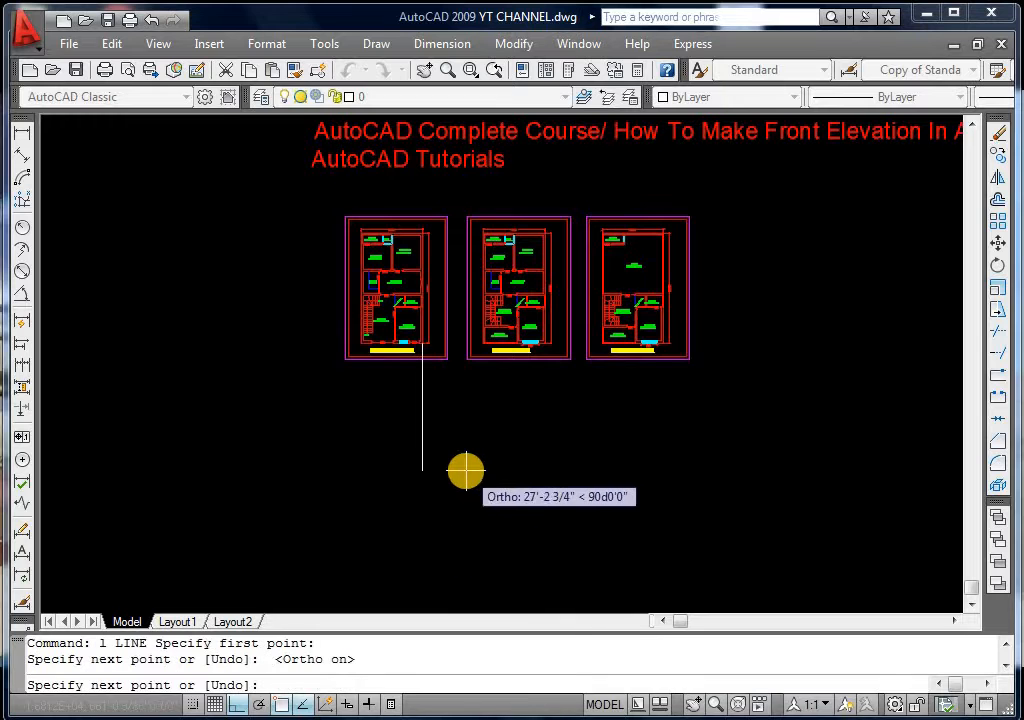
pyautogui.press('Escape')
# Copy the vertical projection line from the plan corner to both jambs of the 3'-6" front opening
pyautogui.scroll(5, 430, 360)
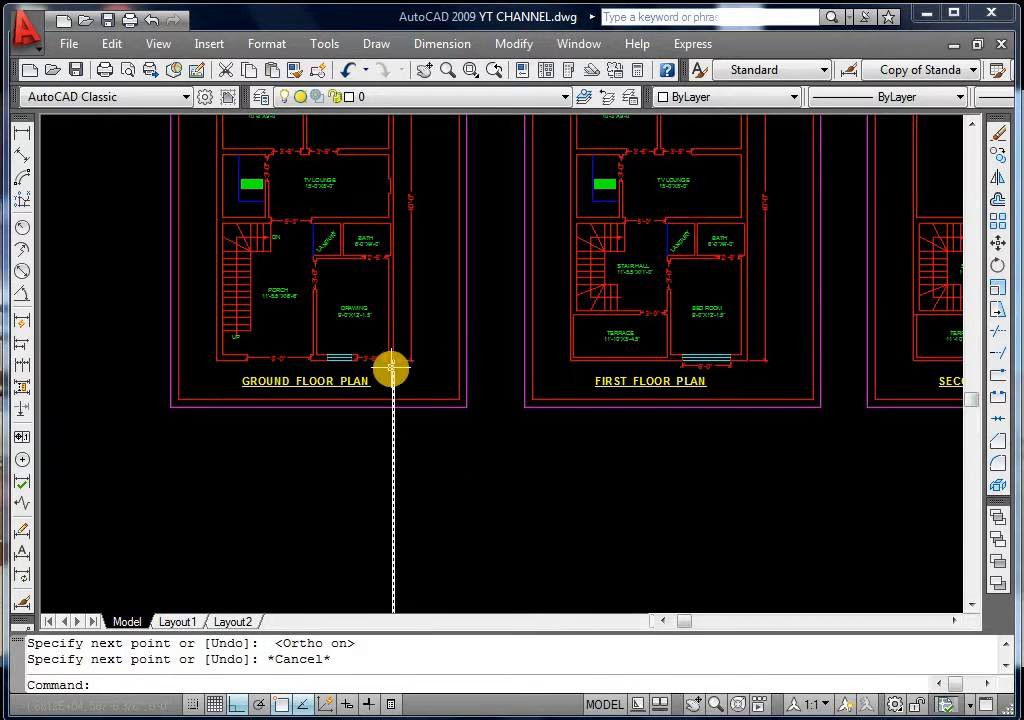
pyautogui.click(391, 369)
pyautogui.scroll(3, 425, 410)
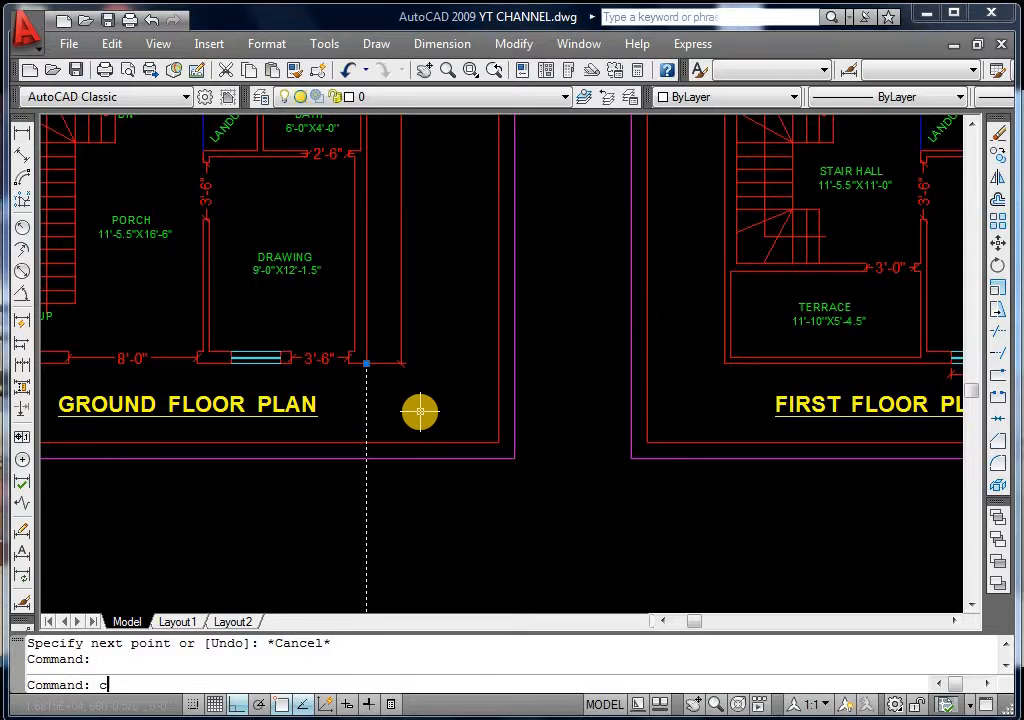
pyautogui.press('Return')
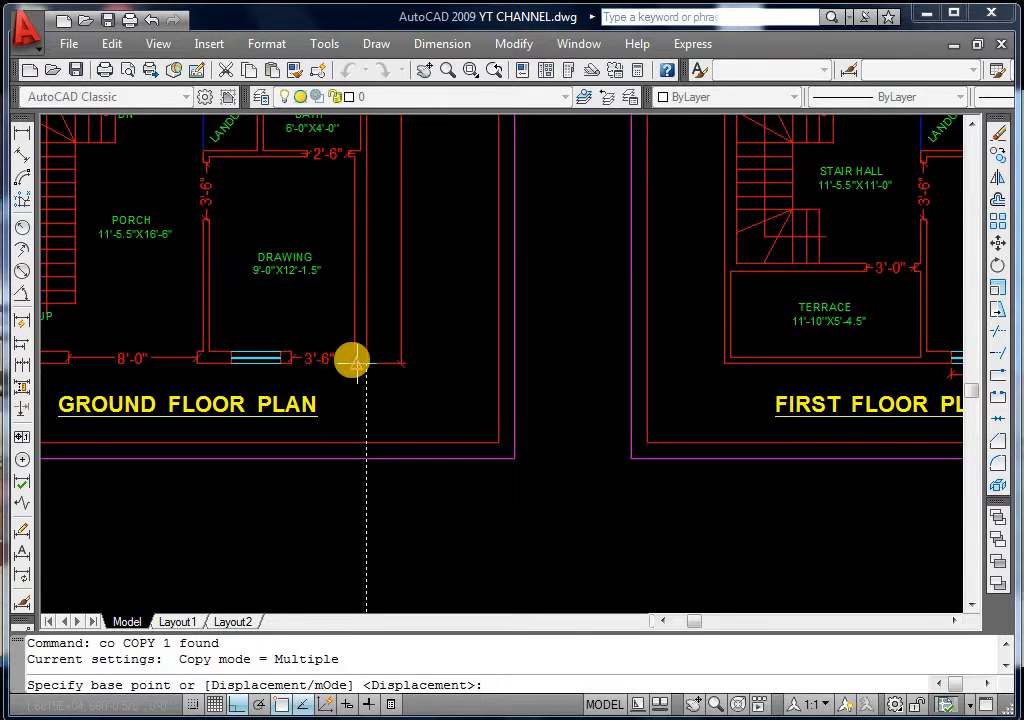
pyautogui.scroll(3, 355, 360)
pyautogui.click(372, 364)
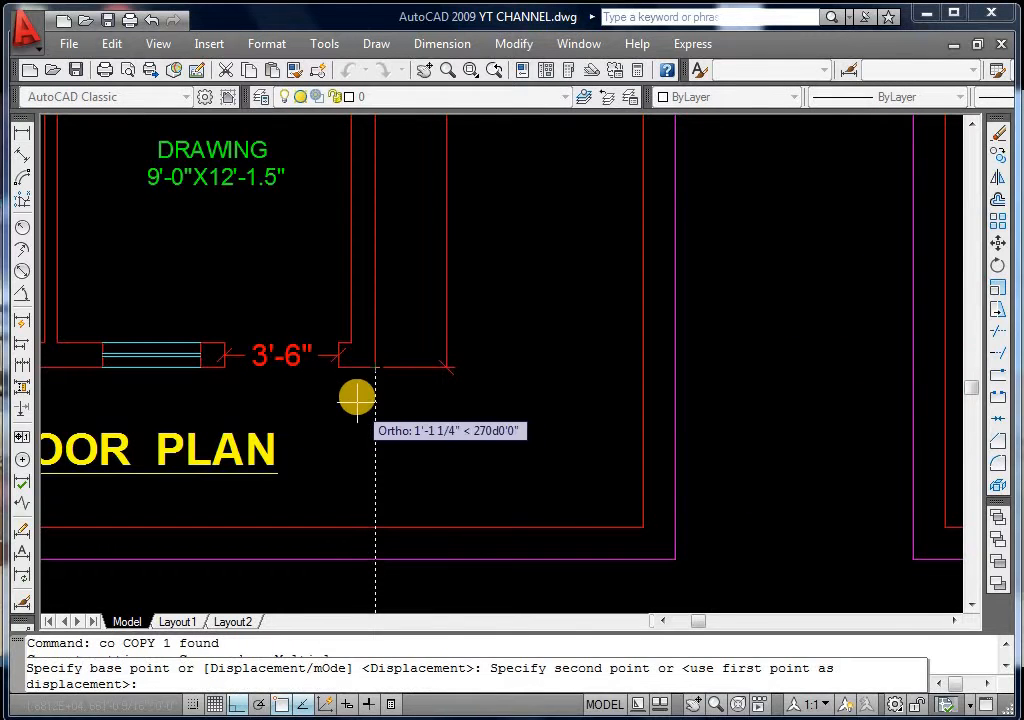
pyautogui.scroll(3, 325, 368)
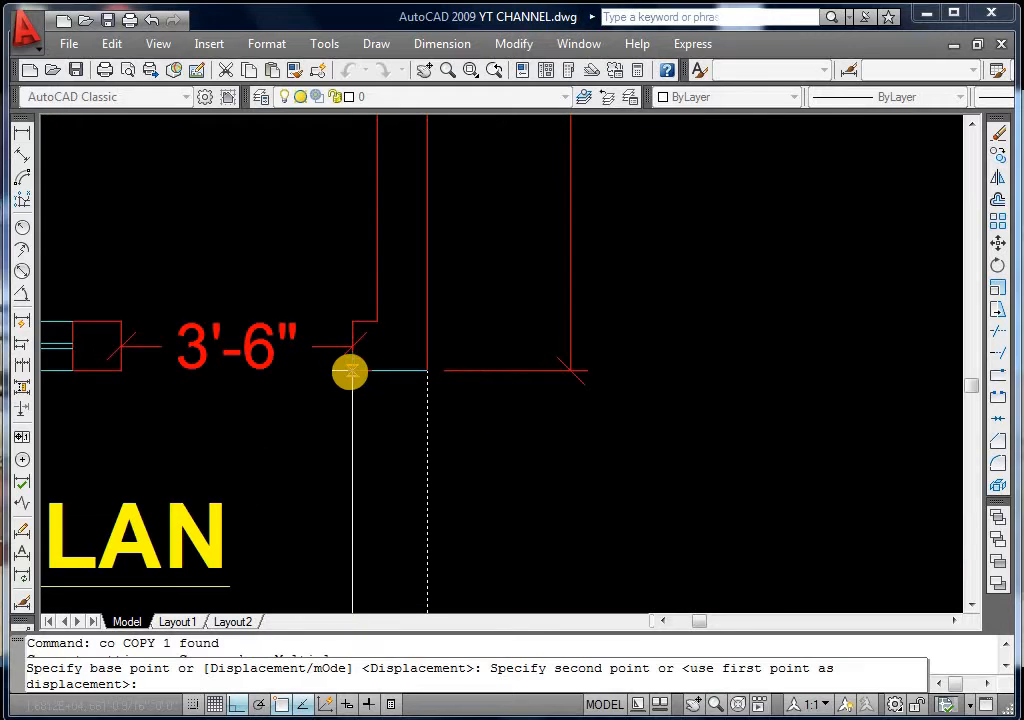
pyautogui.click(350, 372)
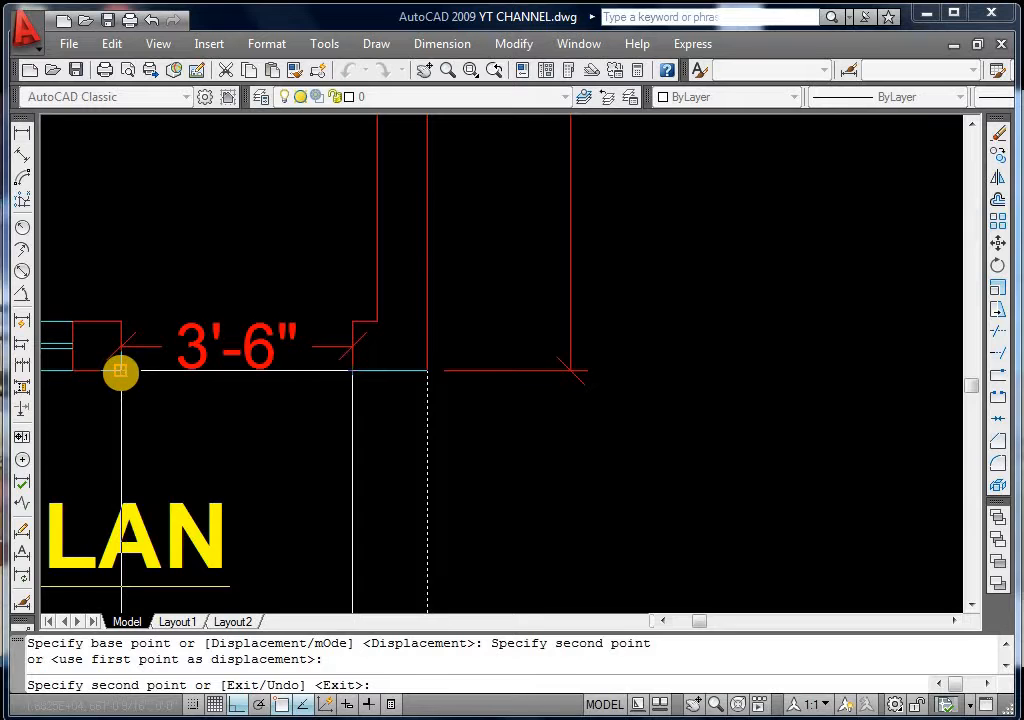
pyautogui.click(119, 371)
# Copy the projection line to both edges of the drawing room window and both jambs of the 8'-0" porch opening
pyautogui.scroll(-4, 460, 335)
pyautogui.scroll(3, 310, 345)
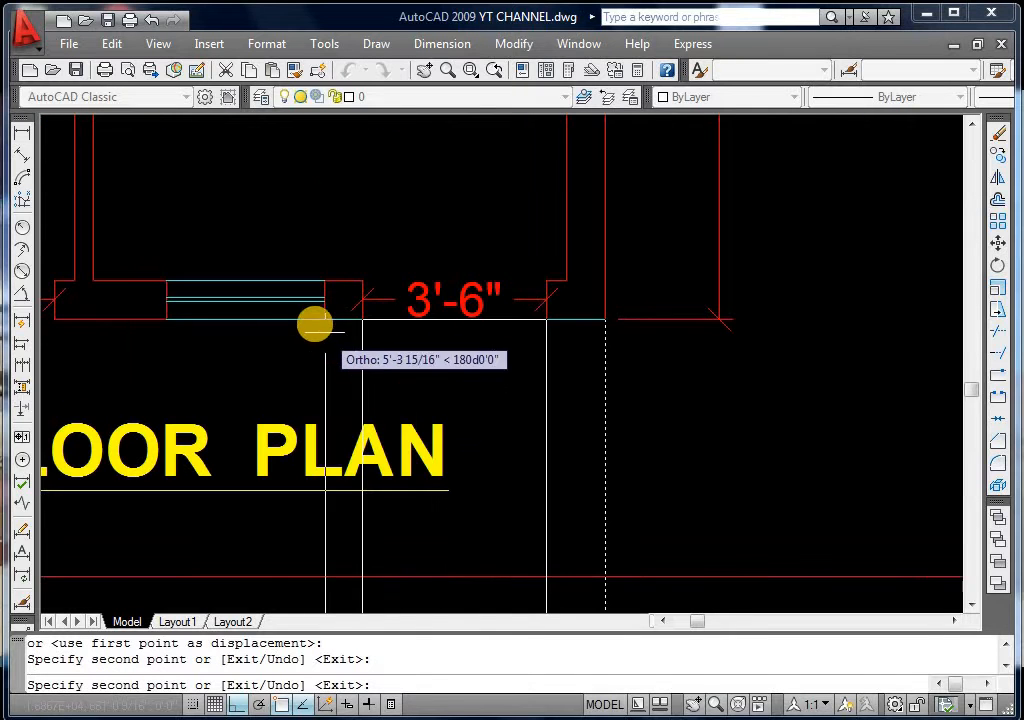
pyautogui.click(324, 319)
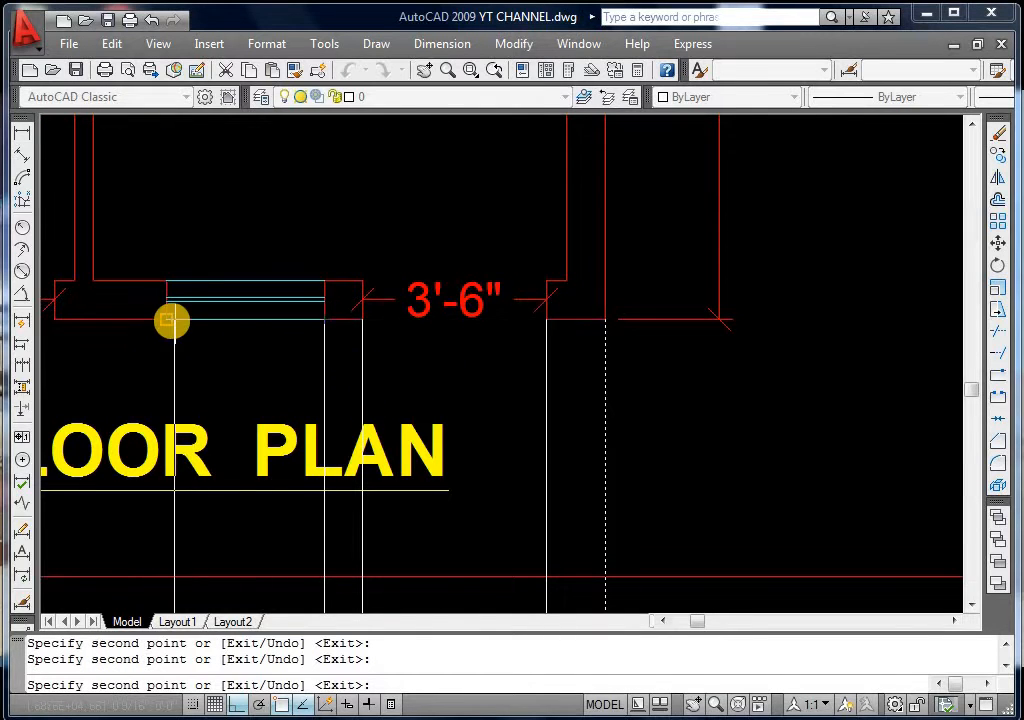
pyautogui.scroll(-4, 460, 305)
pyautogui.scroll(3, 290, 315)
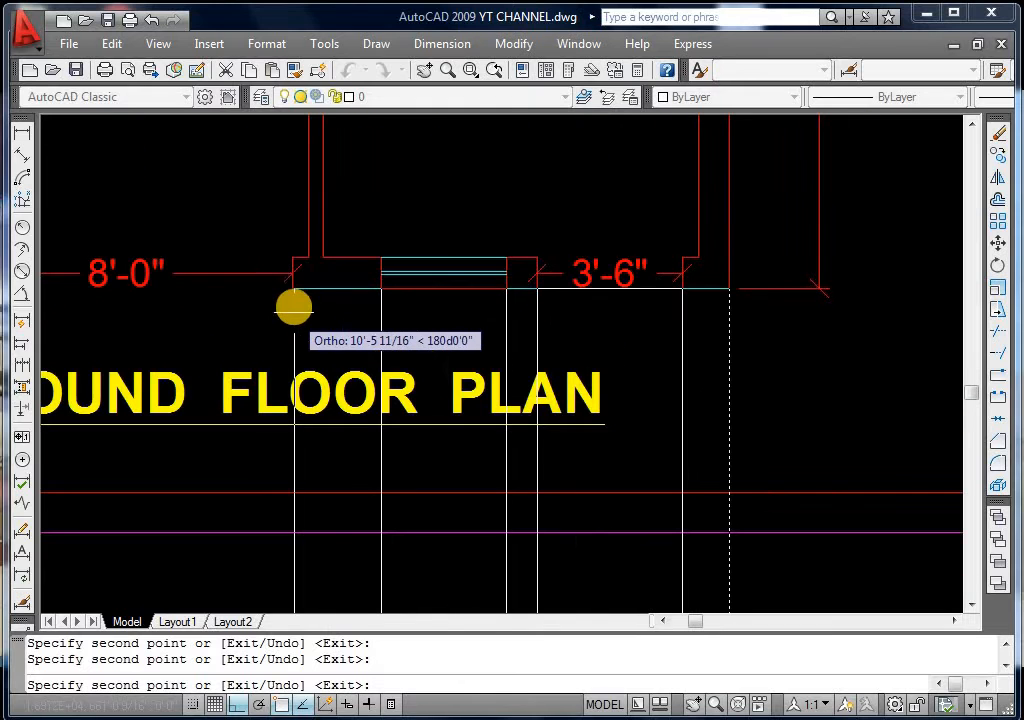
pyautogui.scroll(-2, 365, 300)
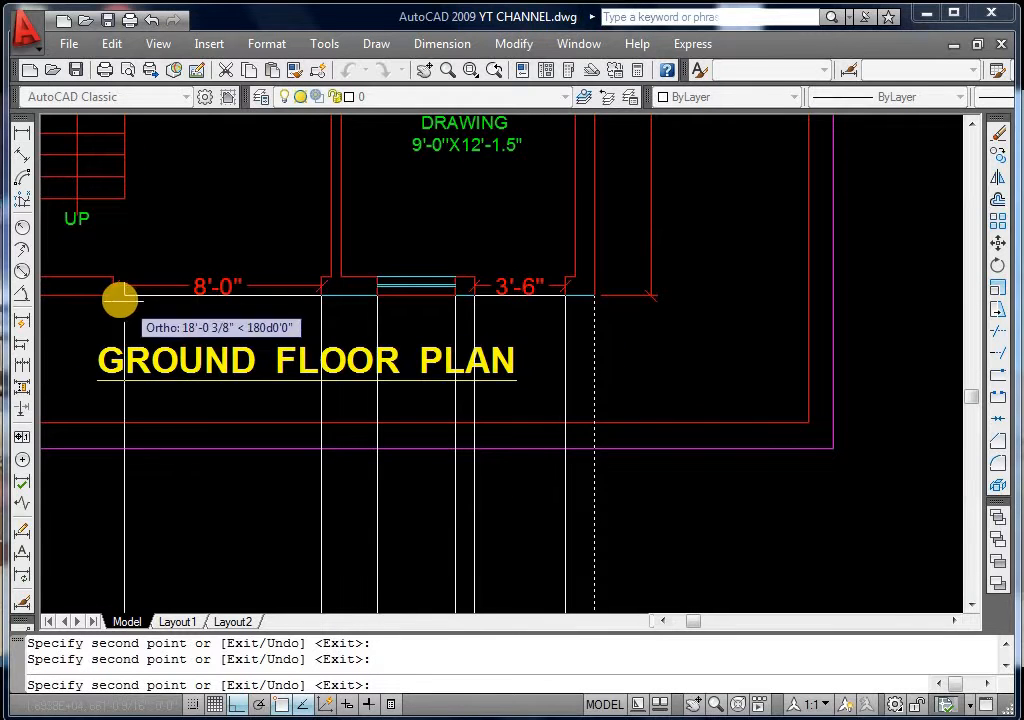
pyautogui.scroll(-4, 279, 354)
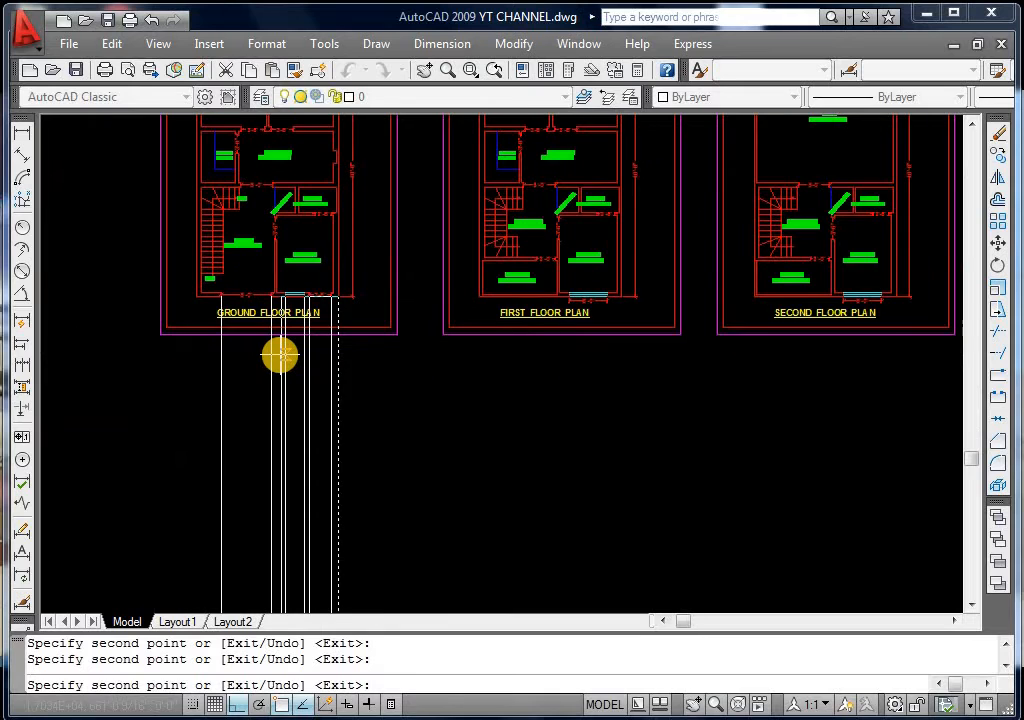
pyautogui.press('Escape')
pyautogui.press('Escape')
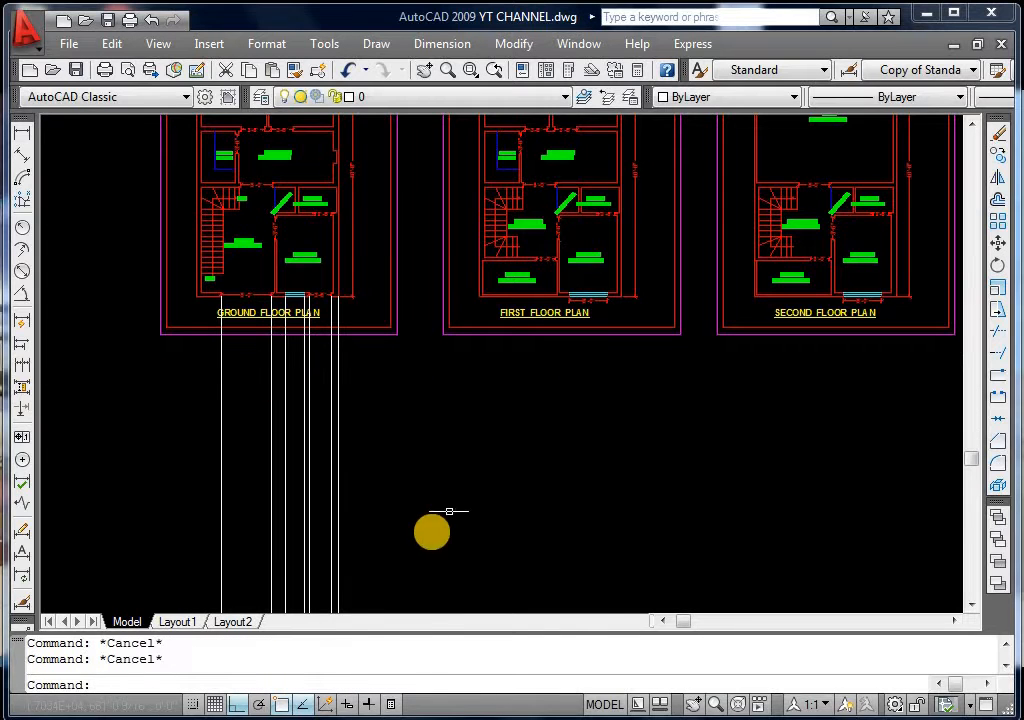
# Draw a horizontal ground line about 32'-2" long across the lower part of all the projection lines
pyautogui.scroll(-2, 420, 424)
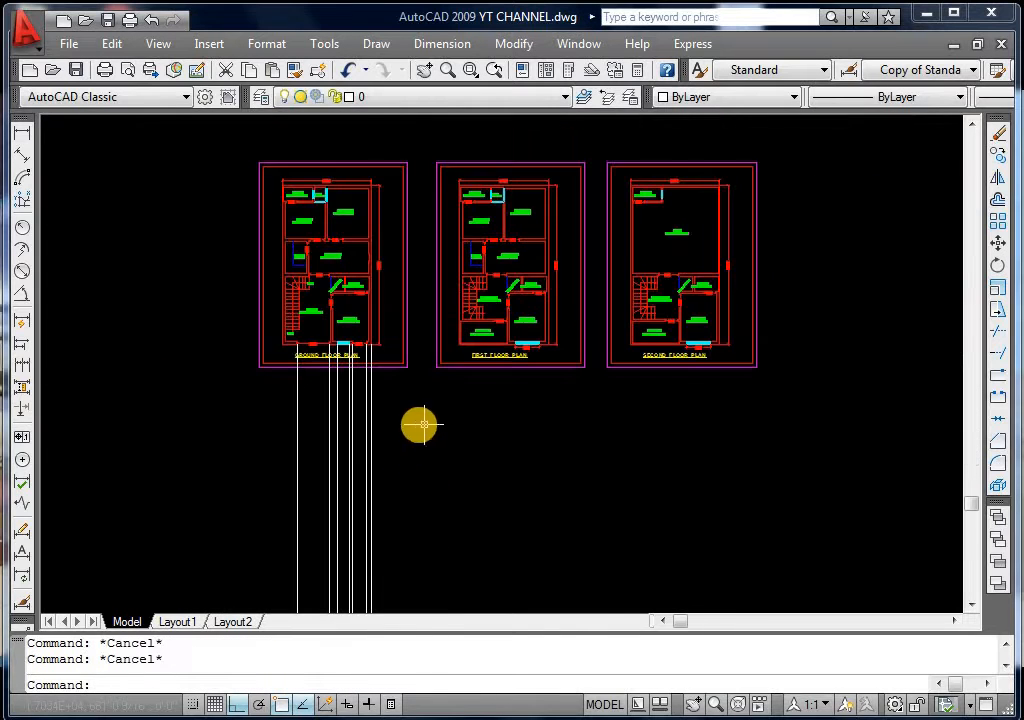
pyautogui.press('Return')
pyautogui.click(400, 574)
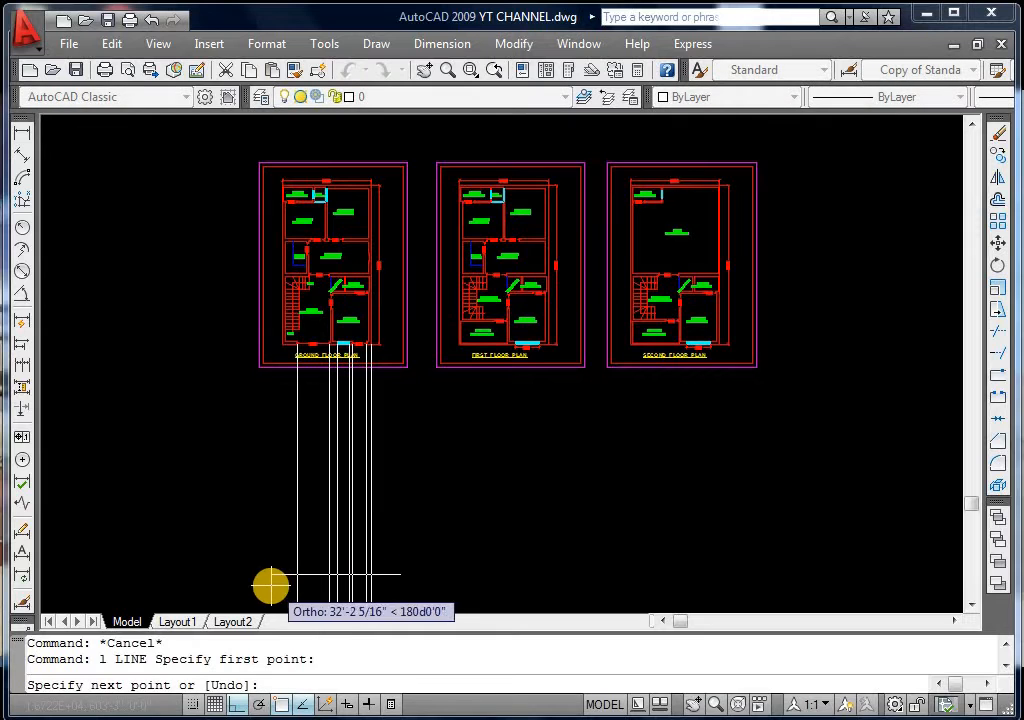
pyautogui.press('Escape')
pyautogui.press('Escape')
pyautogui.press('Escape')
# Trim the projection lines' lower ends at the horizontal ground line
pyautogui.write('tr')
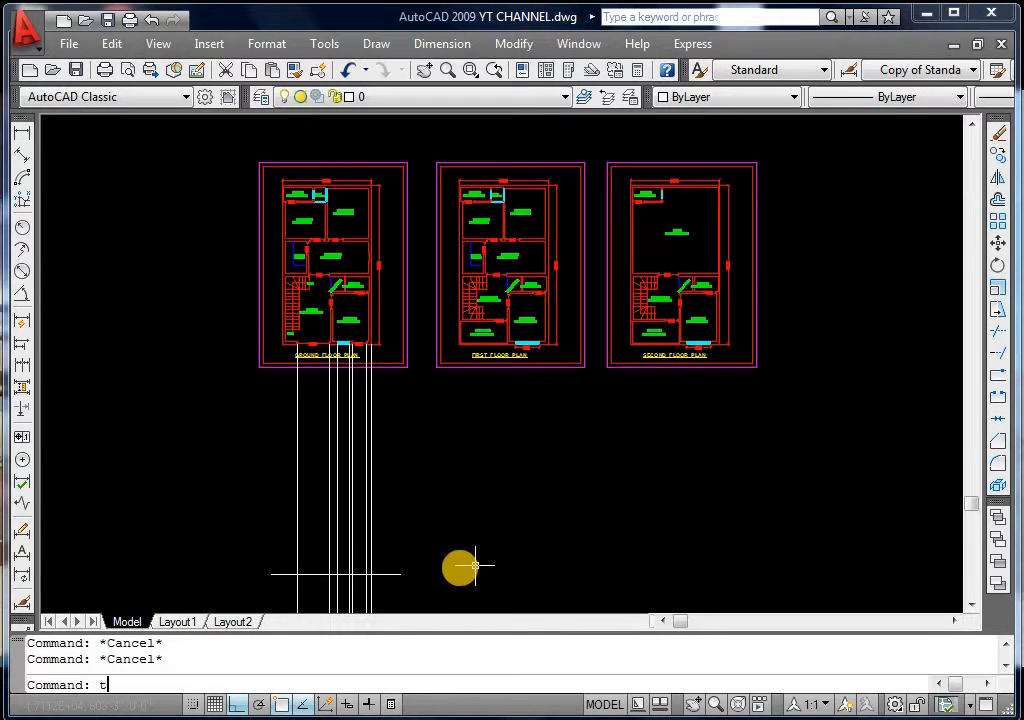
pyautogui.press('Return')
pyautogui.press('Return')
pyautogui.click(390, 580)
pyautogui.click(271, 594)
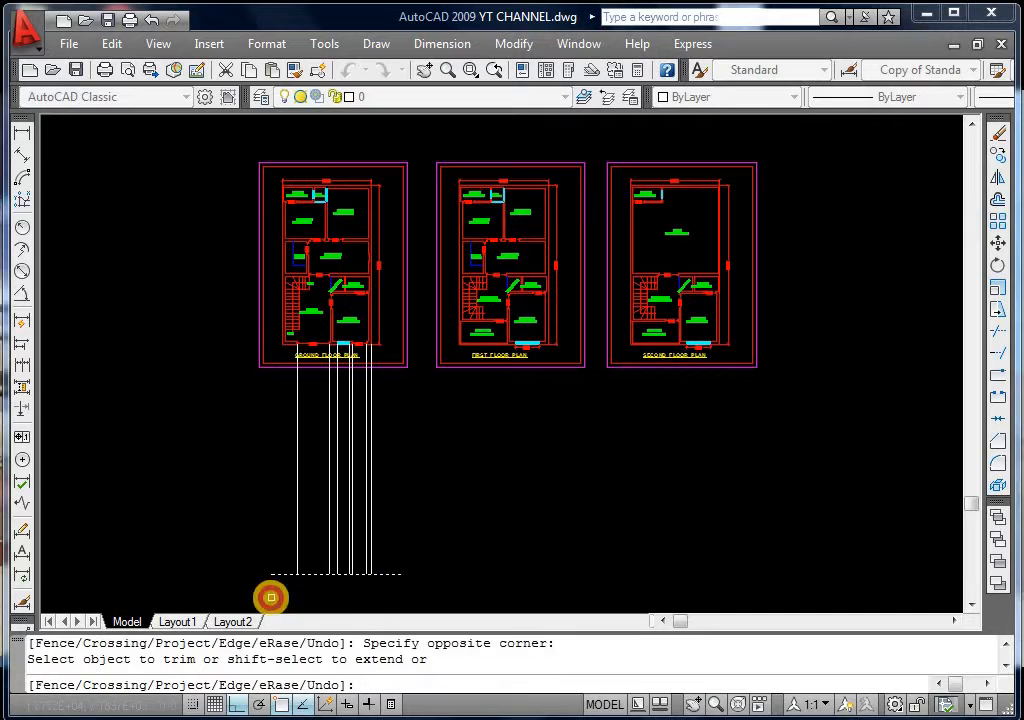
pyautogui.press('Escape')
pyautogui.press('Escape')
pyautogui.press('Escape')
# Trim the overhanging ends of the ground line back to the outermost projection lines
pyautogui.press('Return')
pyautogui.press('Return')
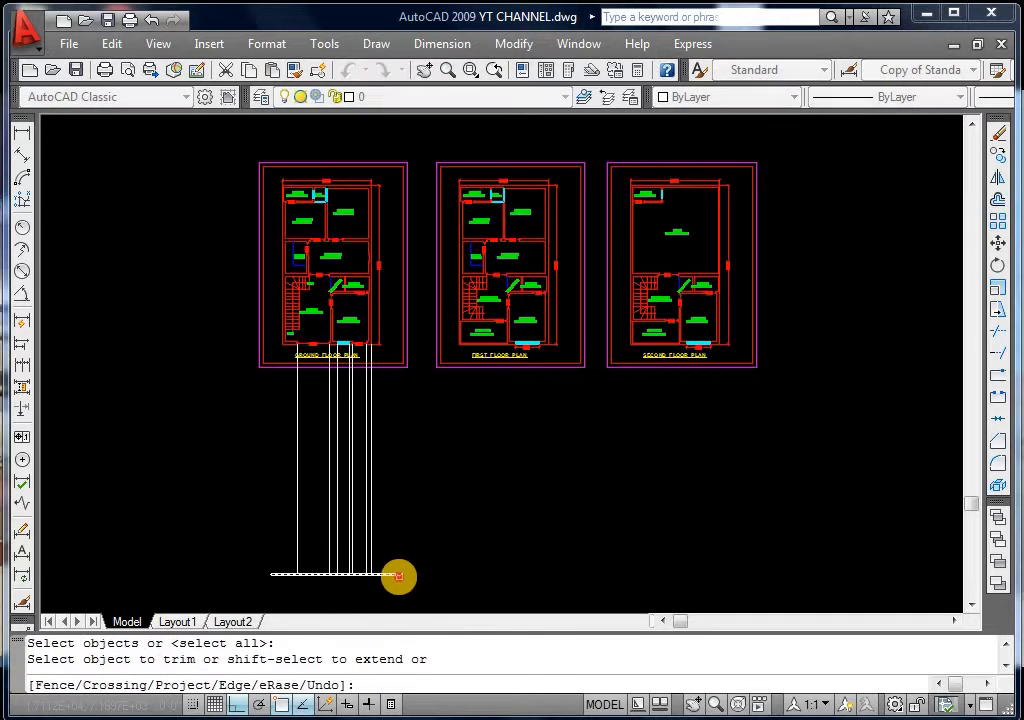
pyautogui.click(396, 574)
pyautogui.press('Escape')
pyautogui.press('Escape')
pyautogui.scroll(8, 315, 587)
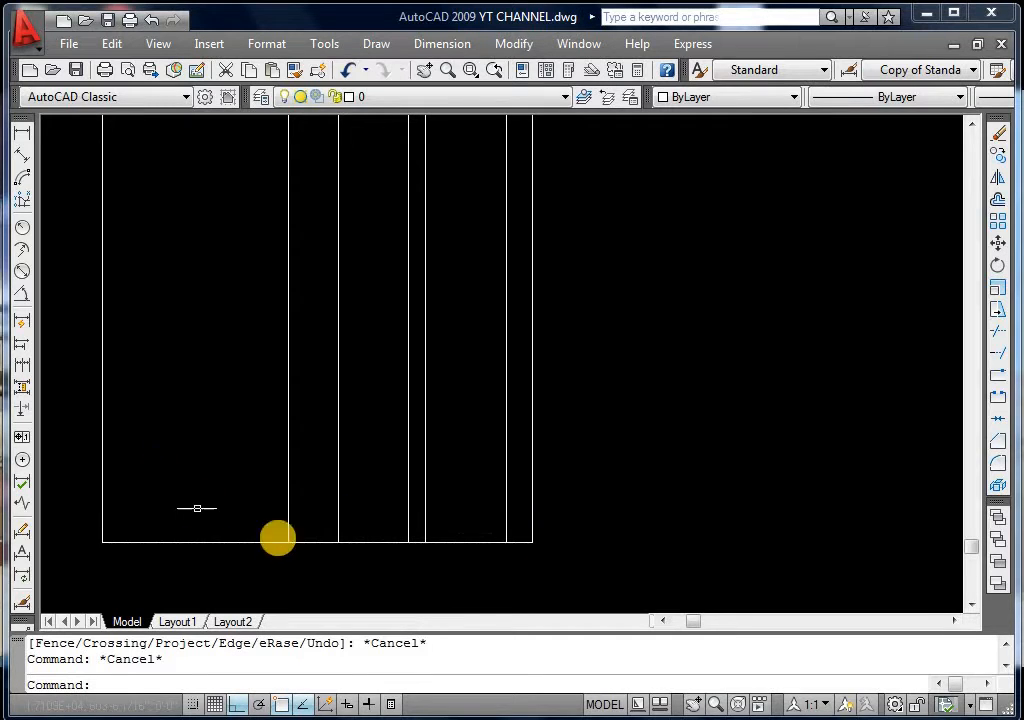
# Offset the ground line upward by 1.5' to form the plinth level
pyautogui.press('Escape')
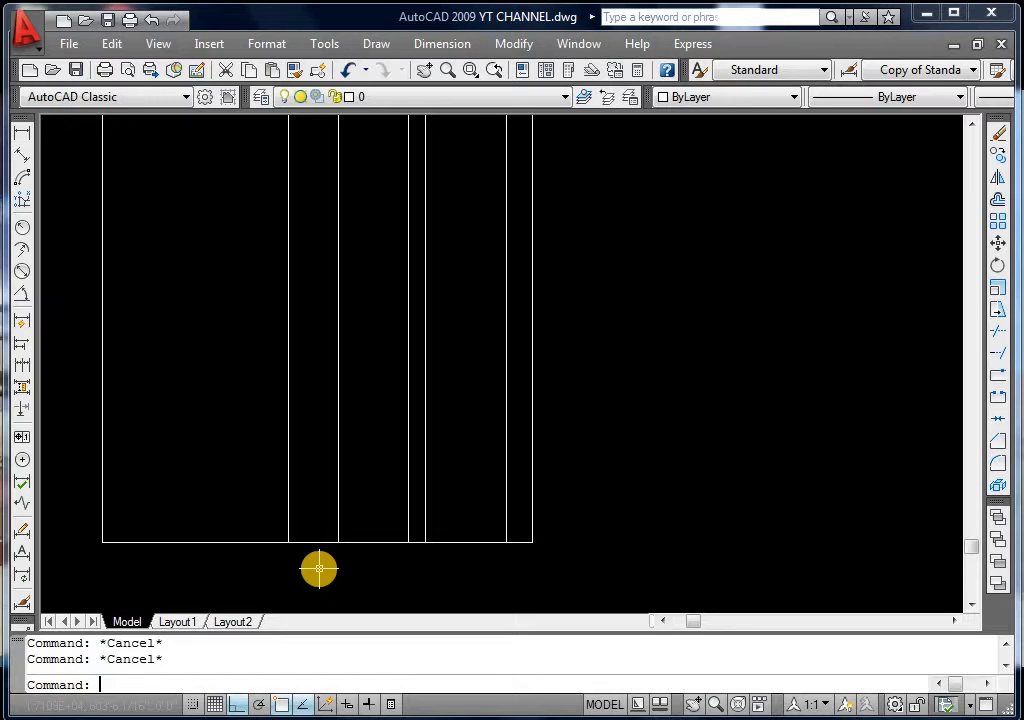
pyautogui.write('o')
pyautogui.press('Return')
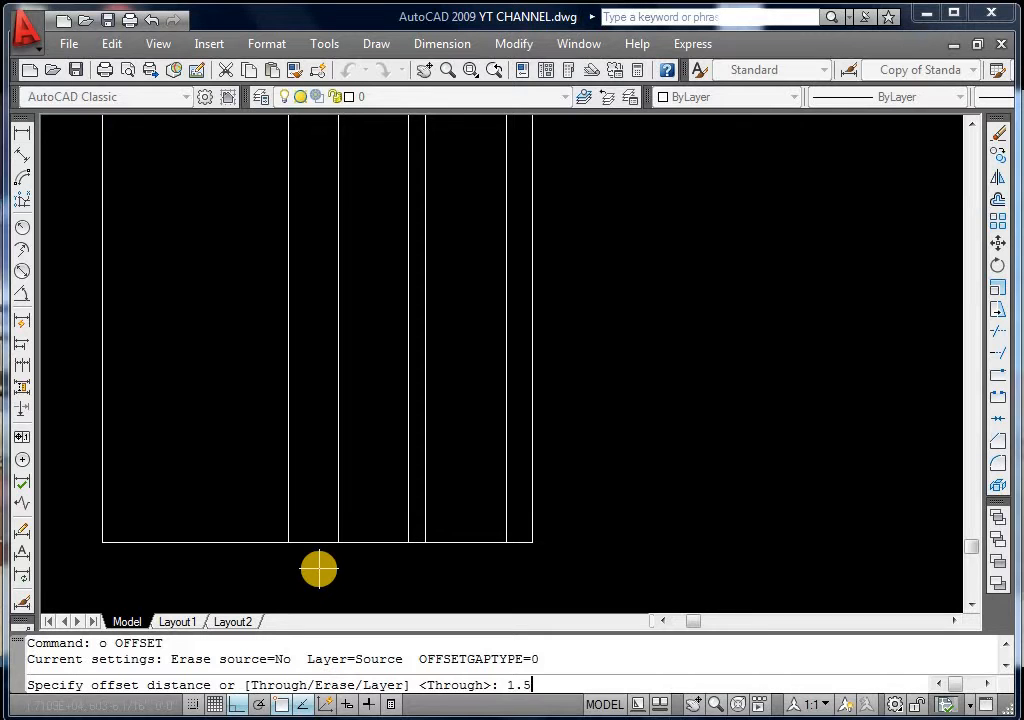
pyautogui.press('Return')
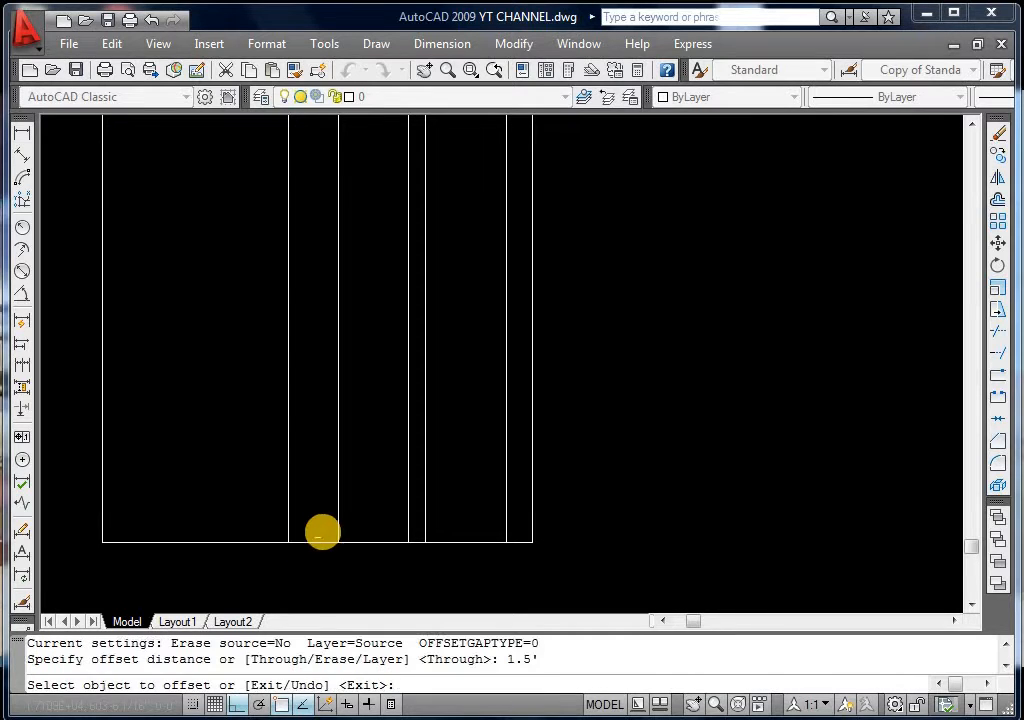
pyautogui.click(357, 543)
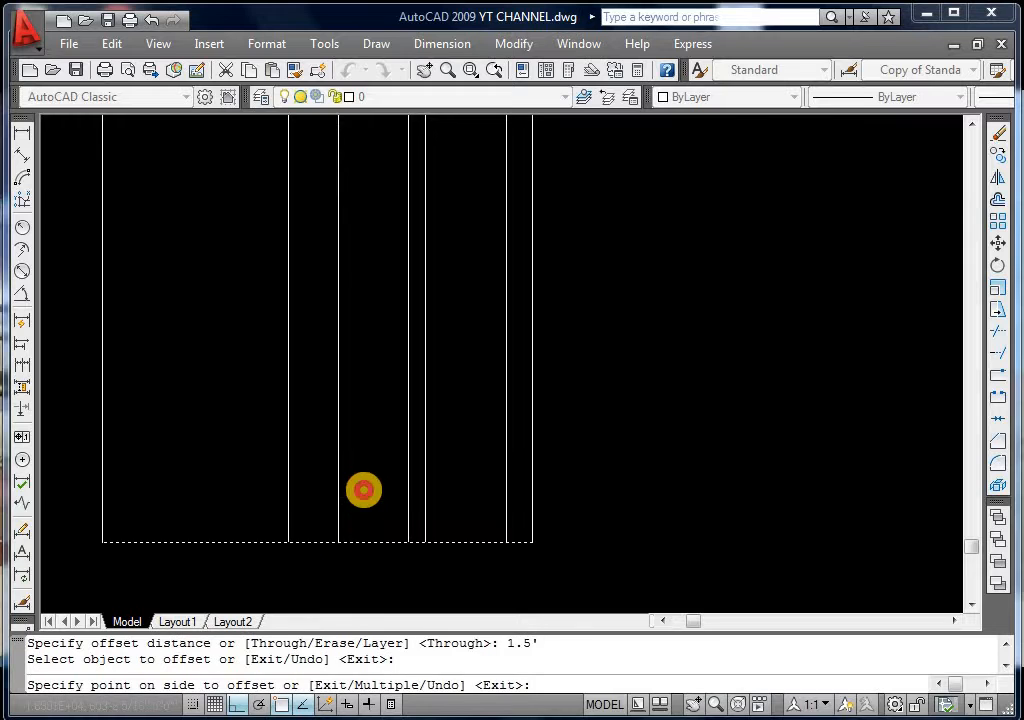
pyautogui.click(362, 485)
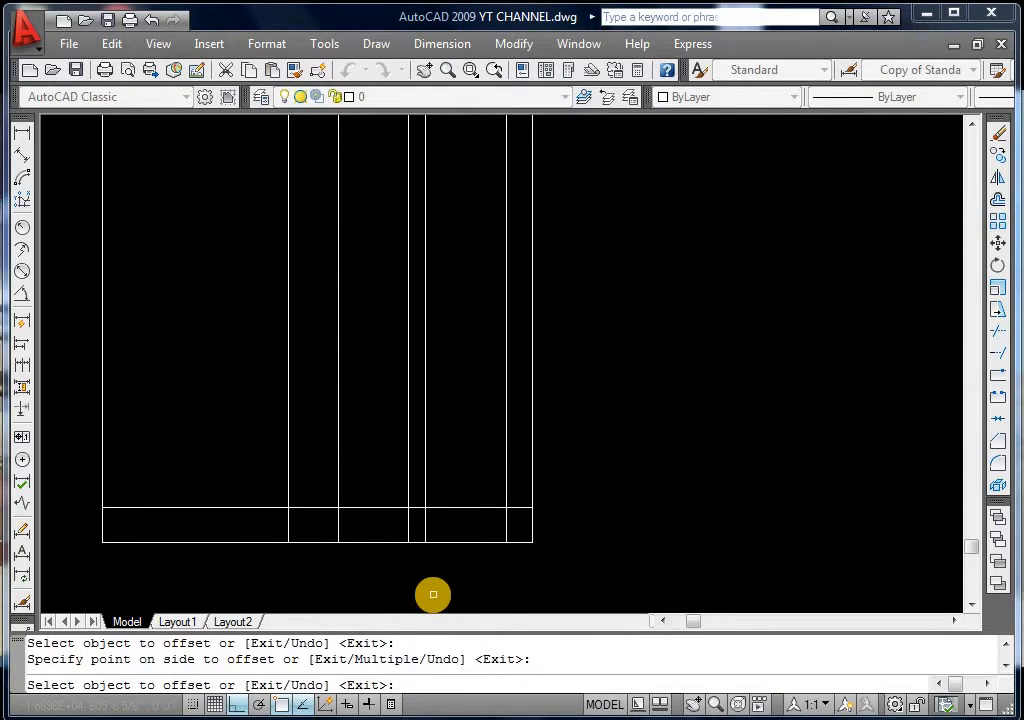
pyautogui.press('Escape')
# Trim the inner projection lines between the ground line and the plinth line, keeping the two outer edges
pyautogui.write('tr')
pyautogui.press('Return')
pyautogui.press('Return')
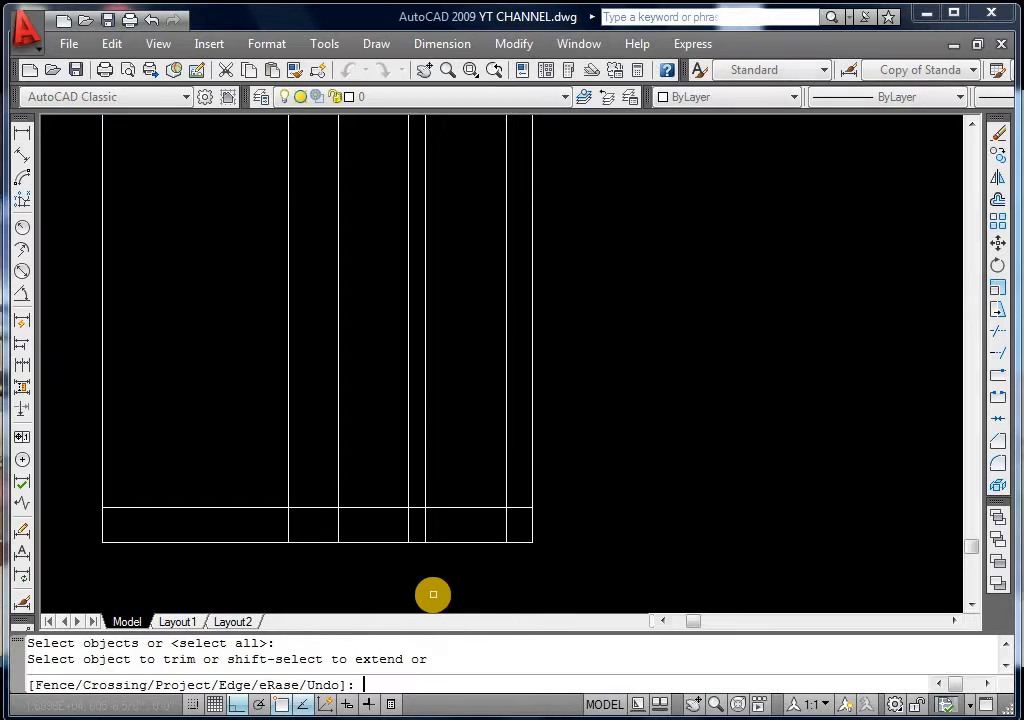
pyautogui.click(437, 532)
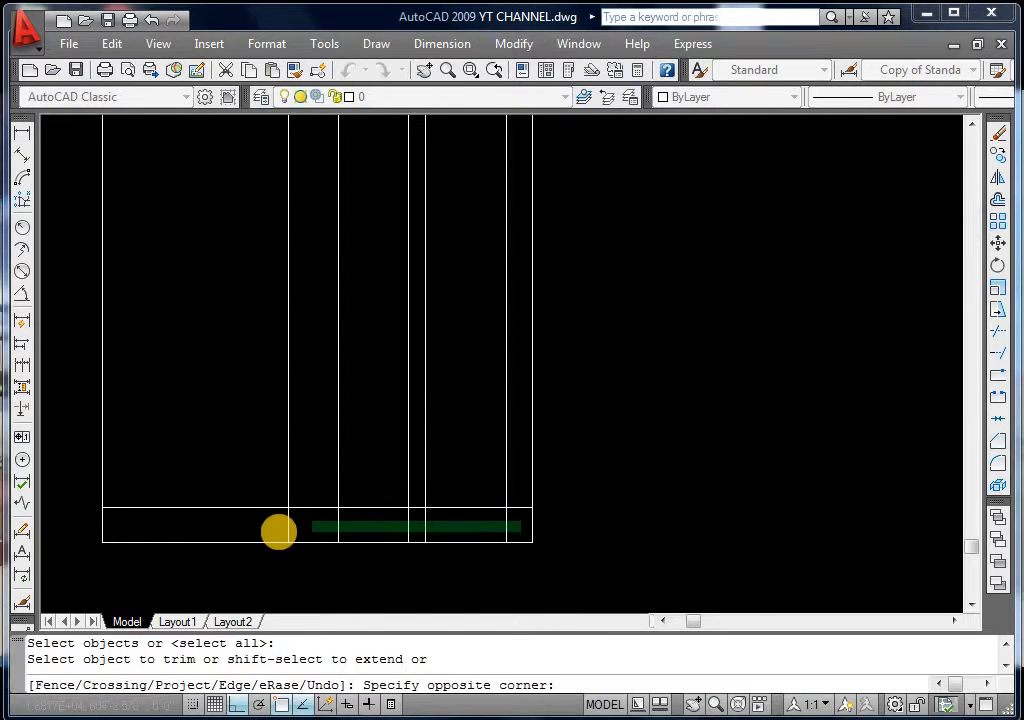
pyautogui.click(247, 533)
pyautogui.scroll(-1, 633, 597)
pyautogui.scroll(-2, 519, 597)
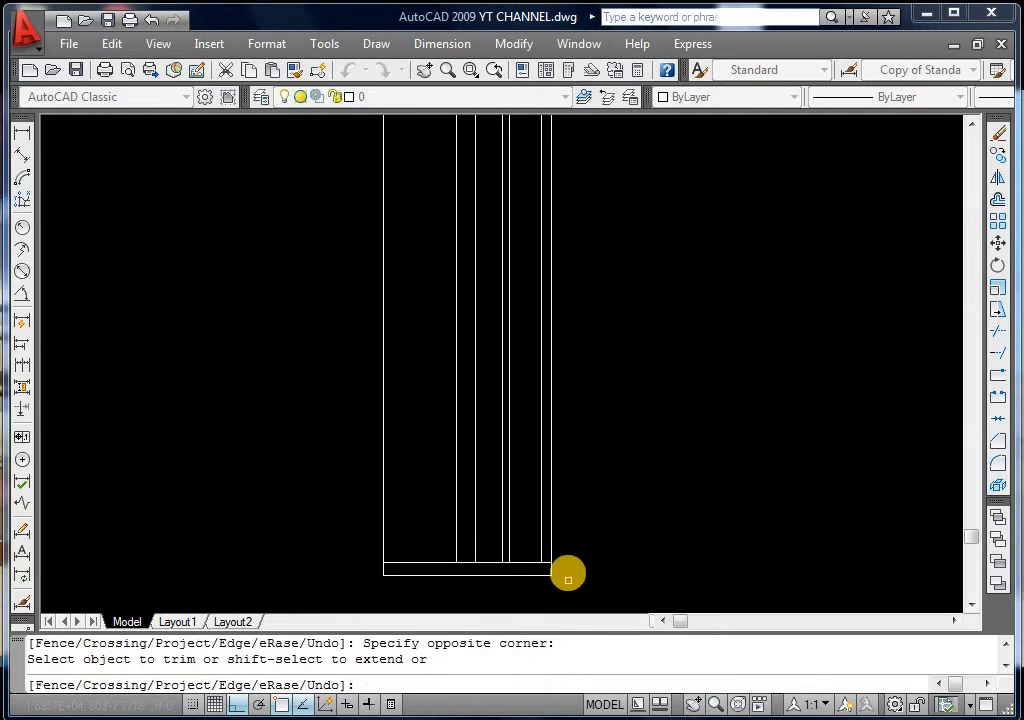
pyautogui.scroll(1, 567, 574)
pyautogui.press('Escape')
pyautogui.press('Escape')
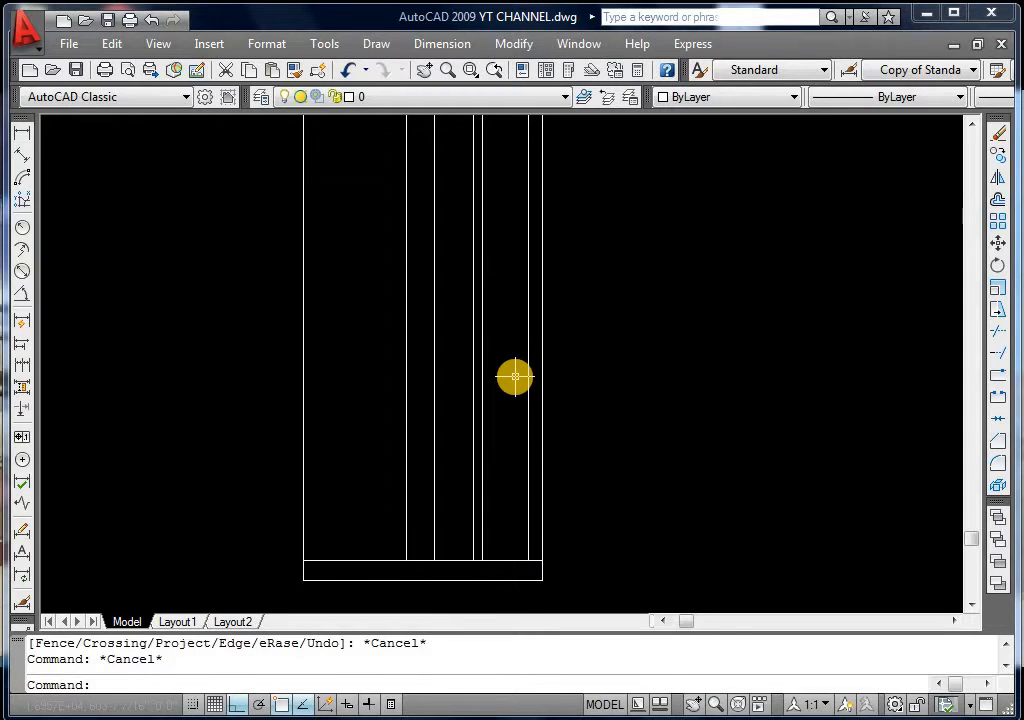
# Offset the plinth line upward by 12' to set the underside of the ground floor slab
pyautogui.press('Escape')
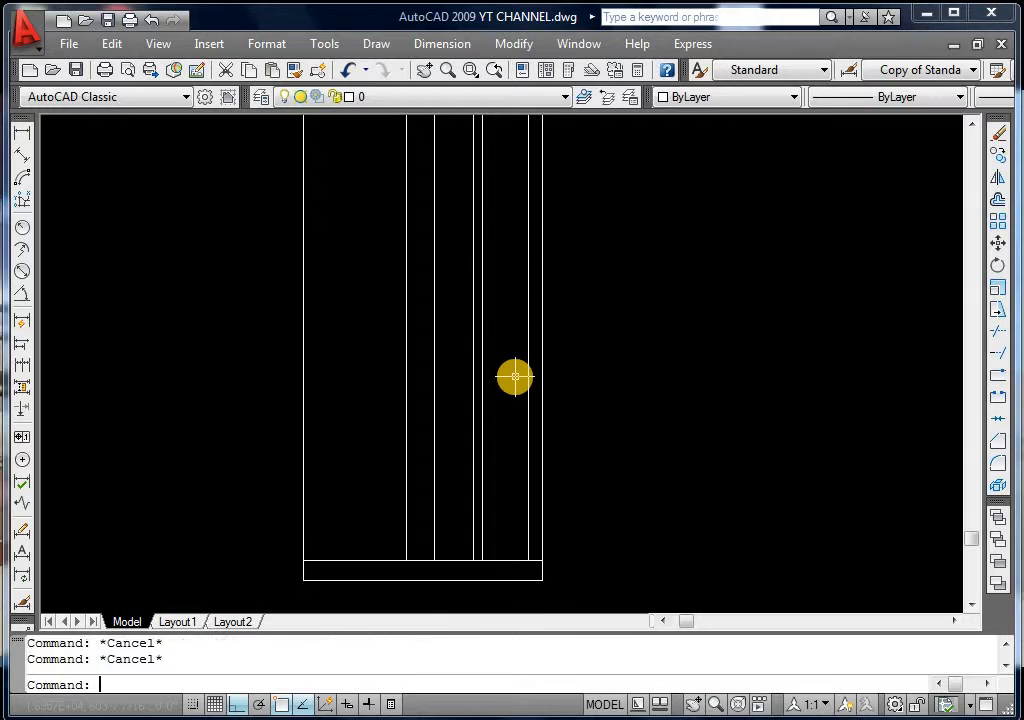
pyautogui.write('o')
pyautogui.press('Return')
pyautogui.write('12')
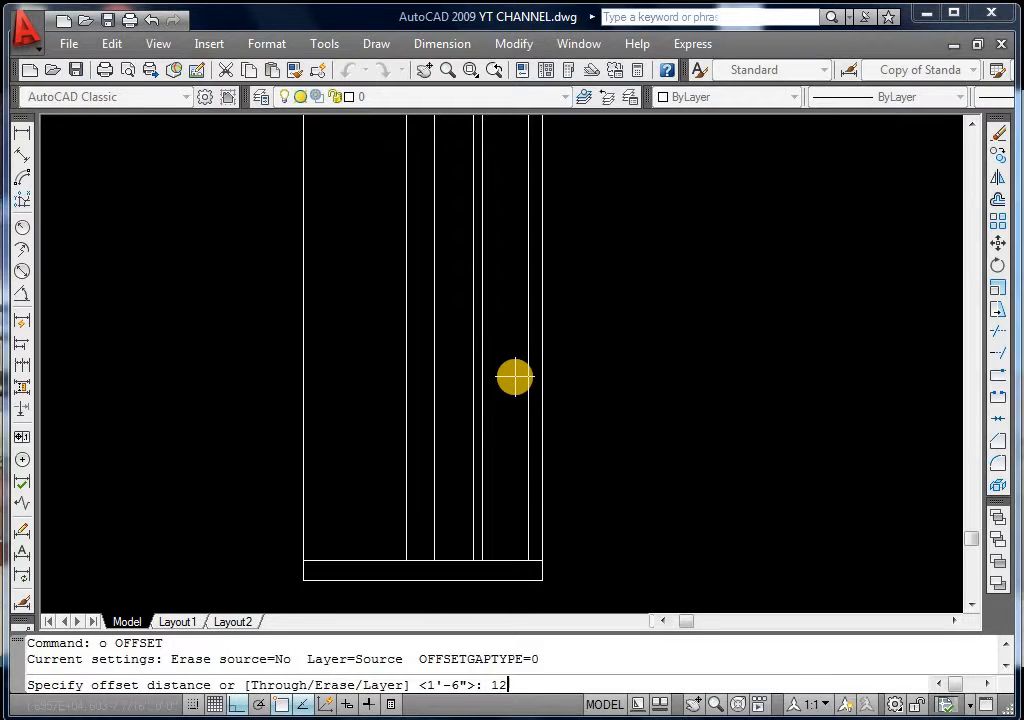
pyautogui.press('Return')
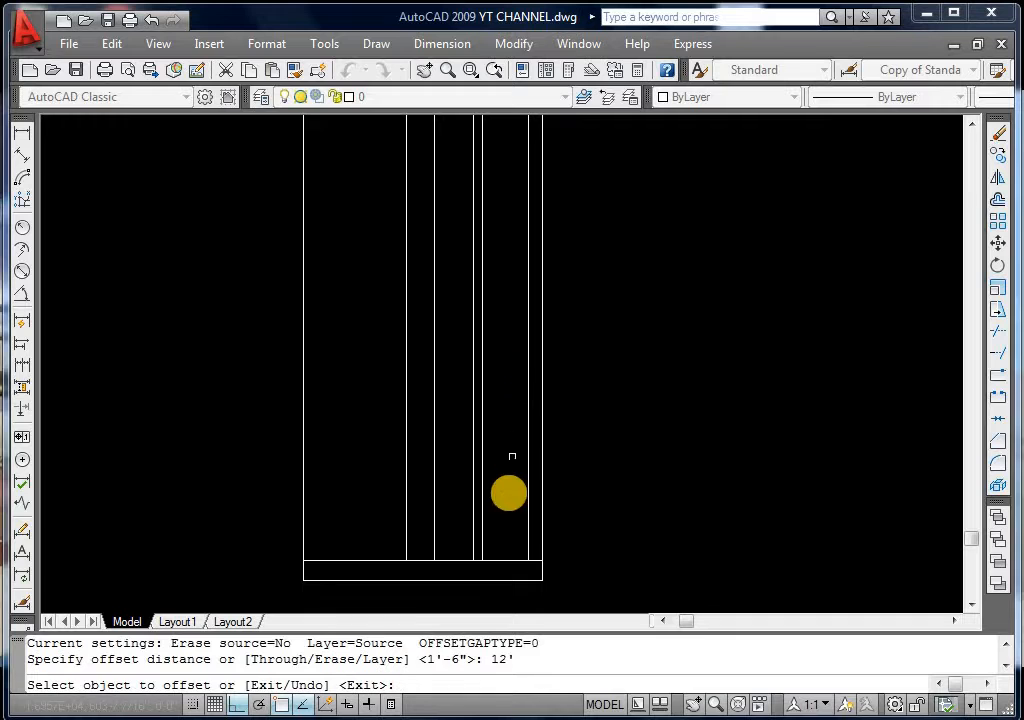
pyautogui.click(505, 560)
pyautogui.click(510, 463)
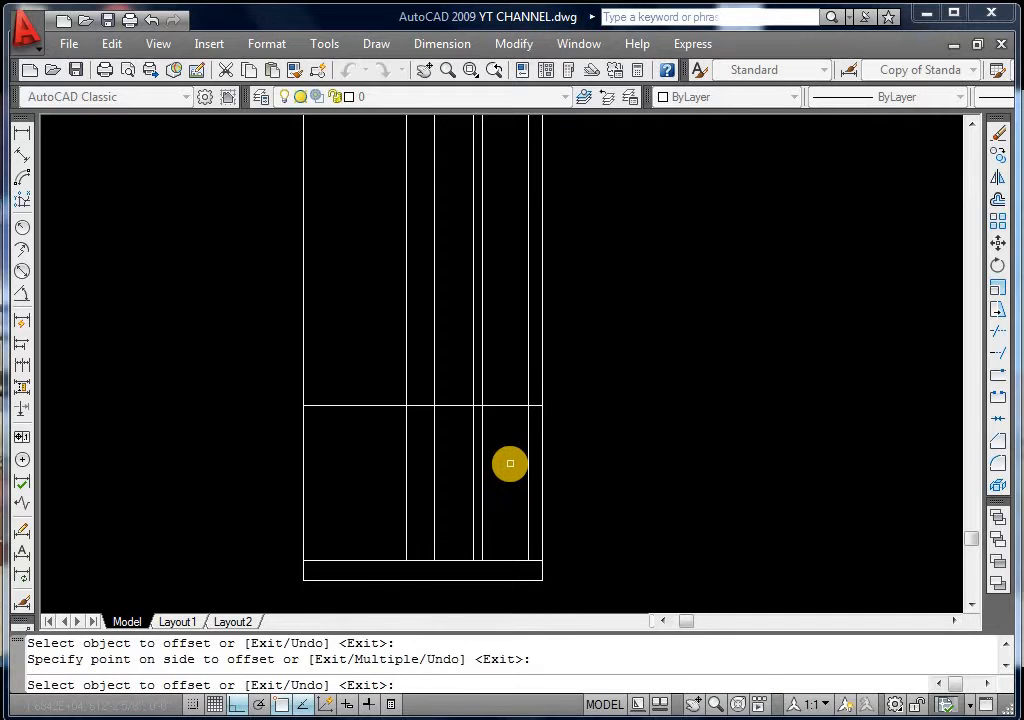
pyautogui.press('Escape')
pyautogui.press('Escape')
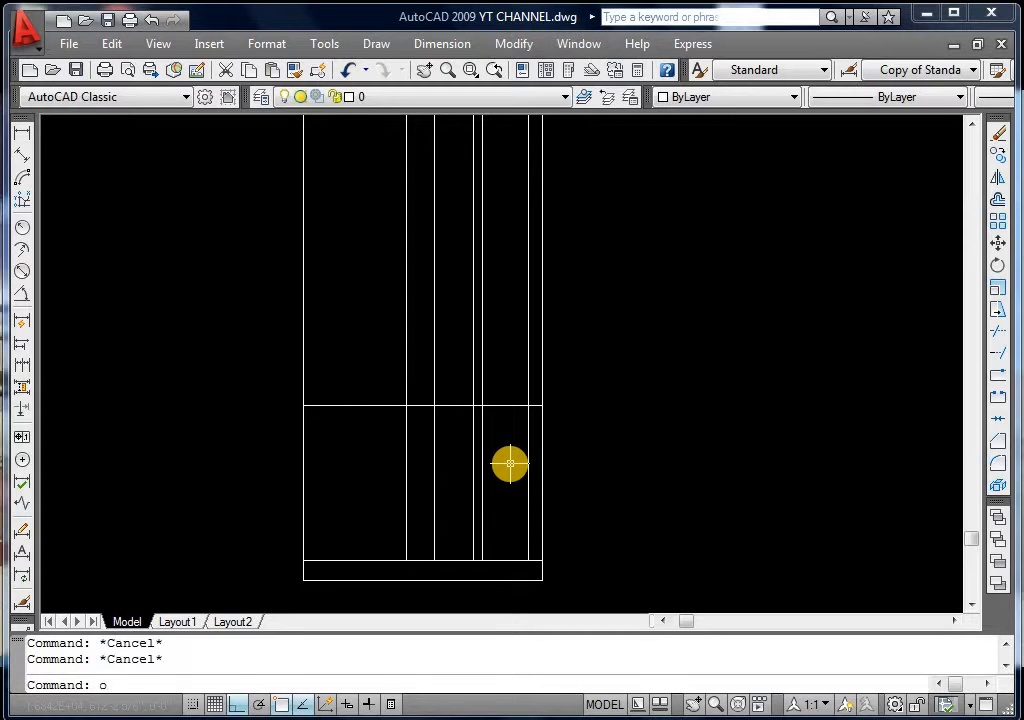
# Offset the slab's underside line upward by 9" to form the slab thickness
pyautogui.press('Return')
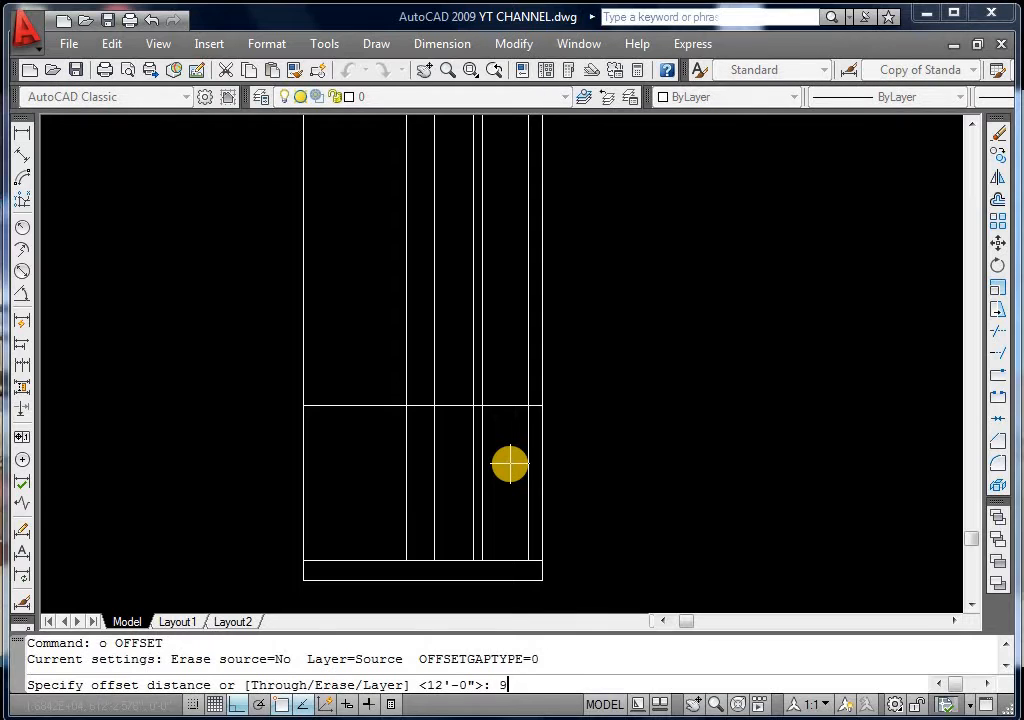
pyautogui.press('Return')
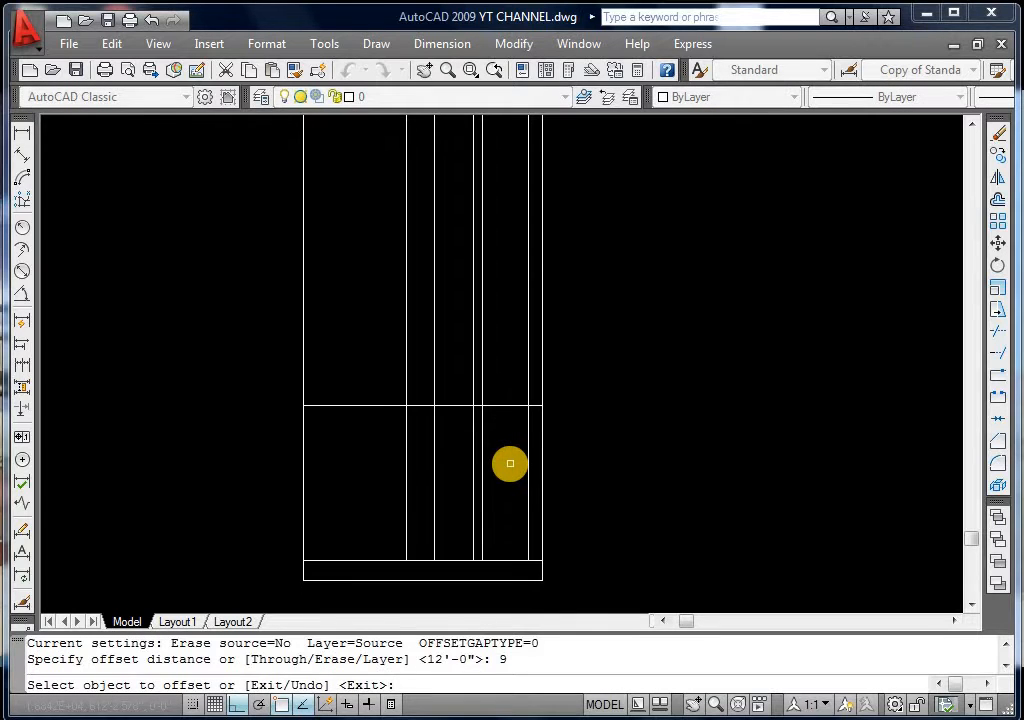
pyautogui.click(494, 402)
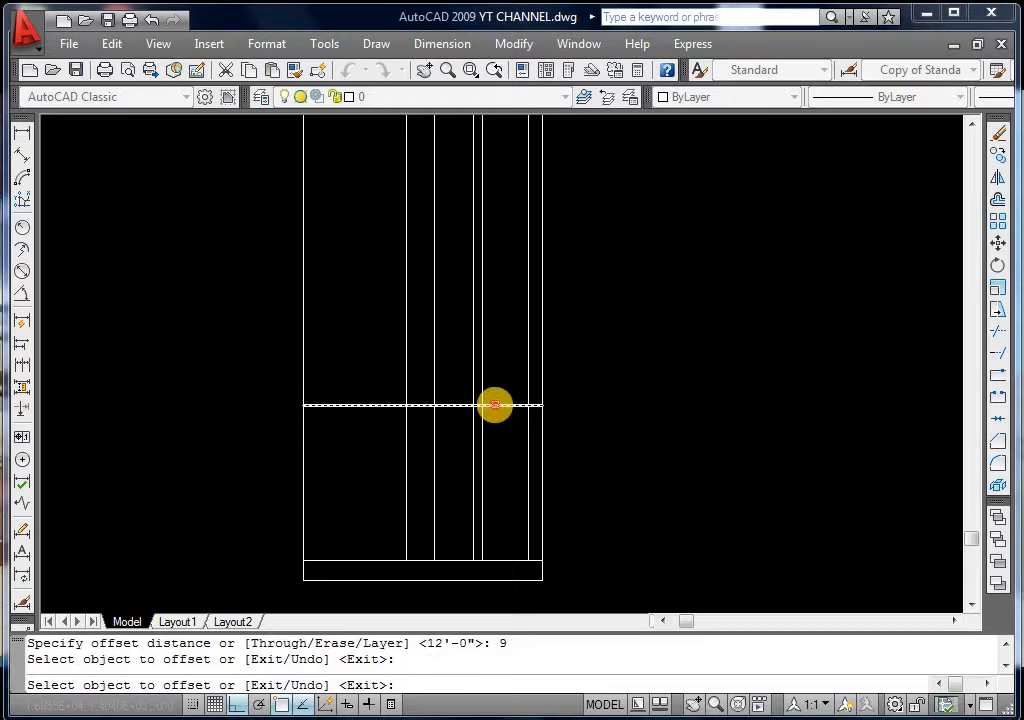
pyautogui.click(494, 405)
pyautogui.click(517, 336)
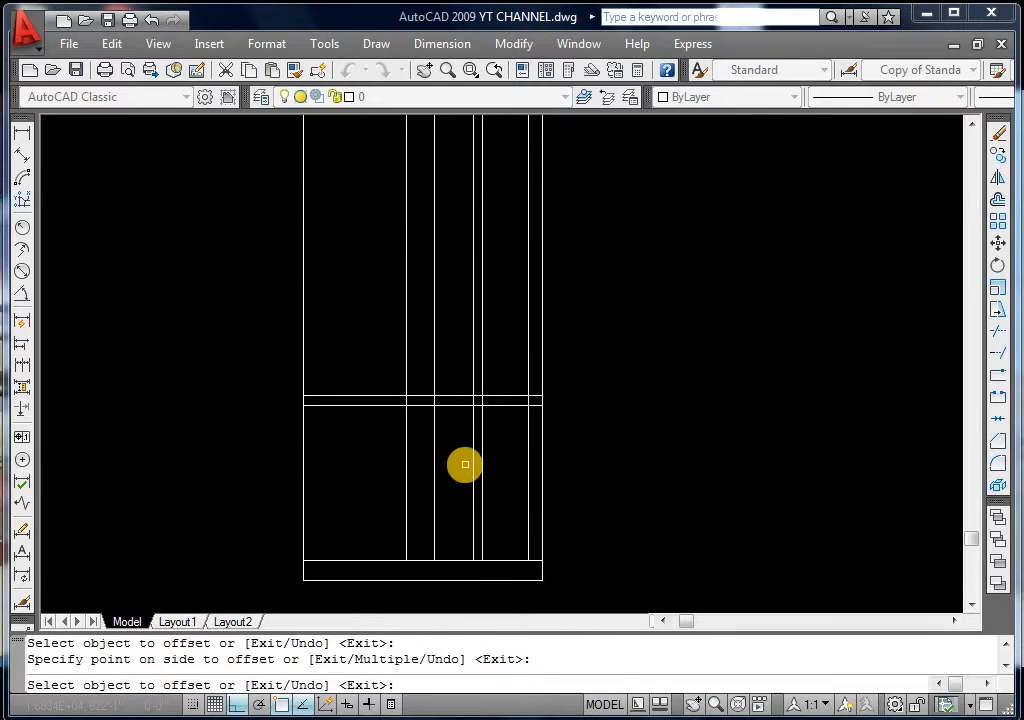
pyautogui.press('Escape')
# Trim the inner projection lines between the two slab lines, keeping the outer edges
pyautogui.write('tr')
pyautogui.press('Return')
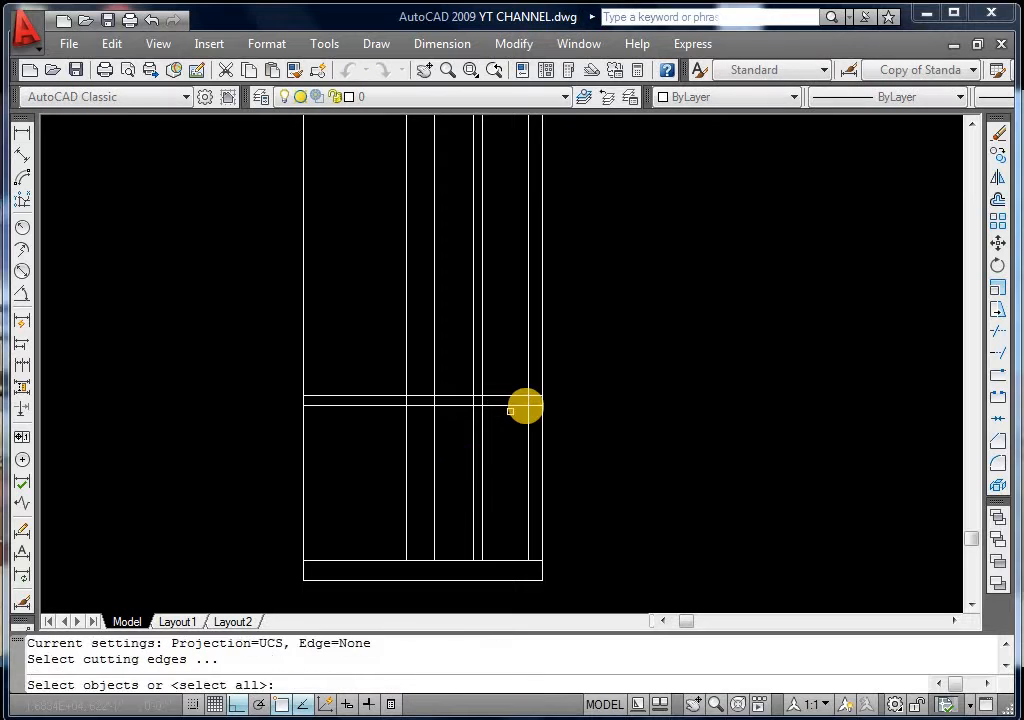
pyautogui.scroll(3, 528, 400)
pyautogui.click(542, 395)
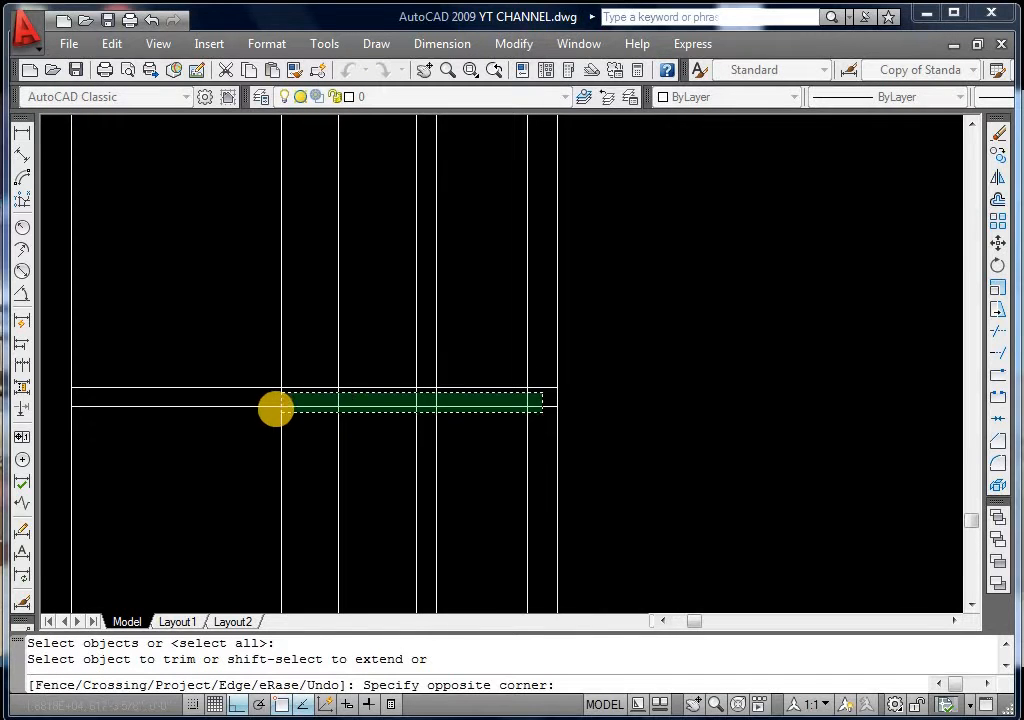
pyautogui.click(272, 401)
pyautogui.scroll(-3, 460, 393)
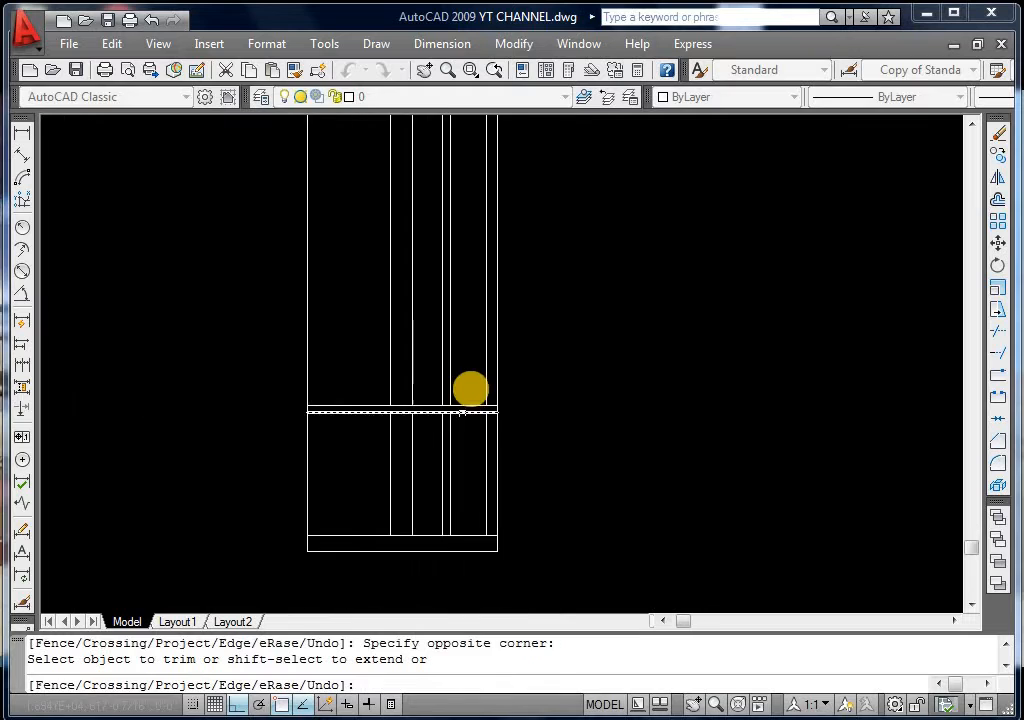
pyautogui.press('Escape')
# Erase the five inner projection lines remaining above the slab and save the drawing
pyautogui.click(492, 360)
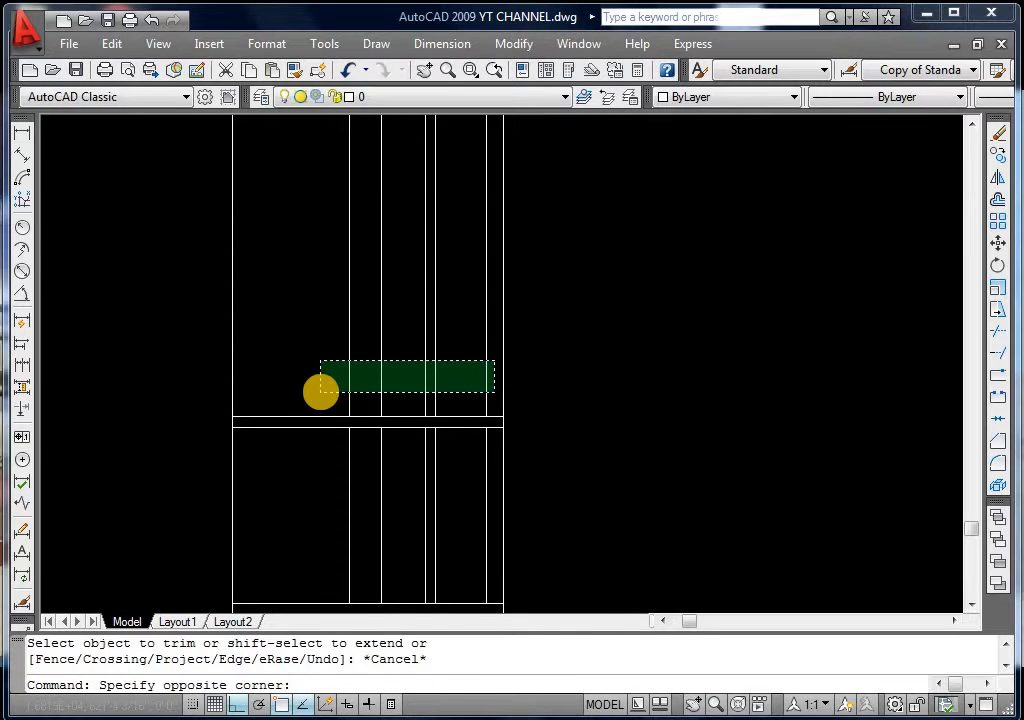
pyautogui.click(320, 391)
pyautogui.scroll(-3, 411, 382)
pyautogui.press('Delete')
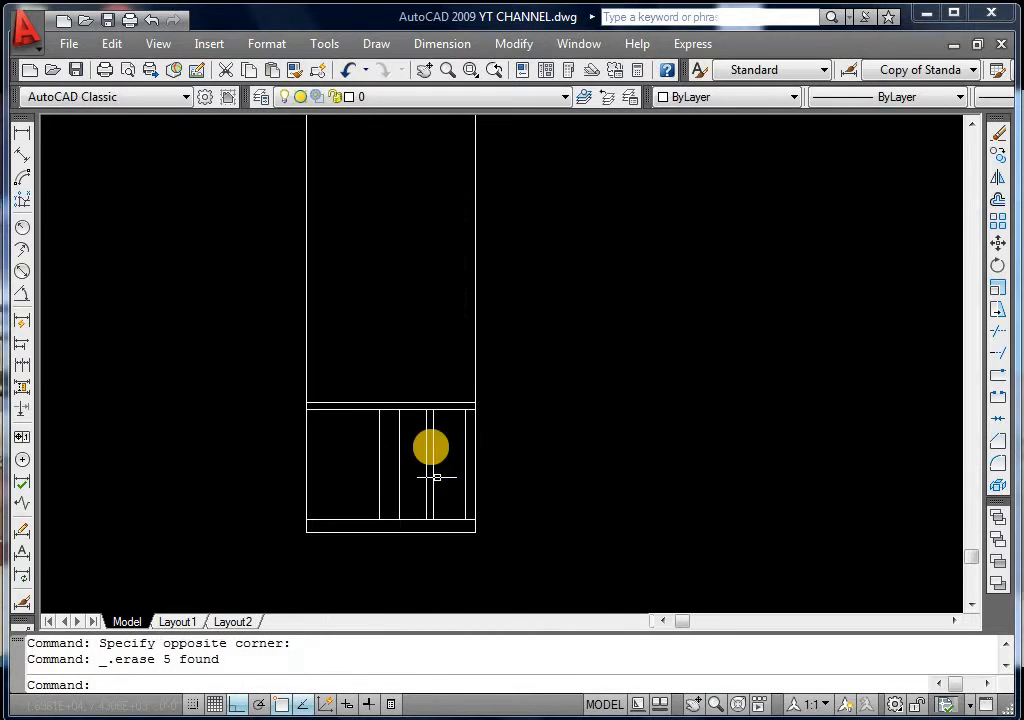
pyautogui.press('Escape')
pyautogui.scroll(2, 413, 489)
pyautogui.press('Escape')
pyautogui.hotkey('ctrl', 's')
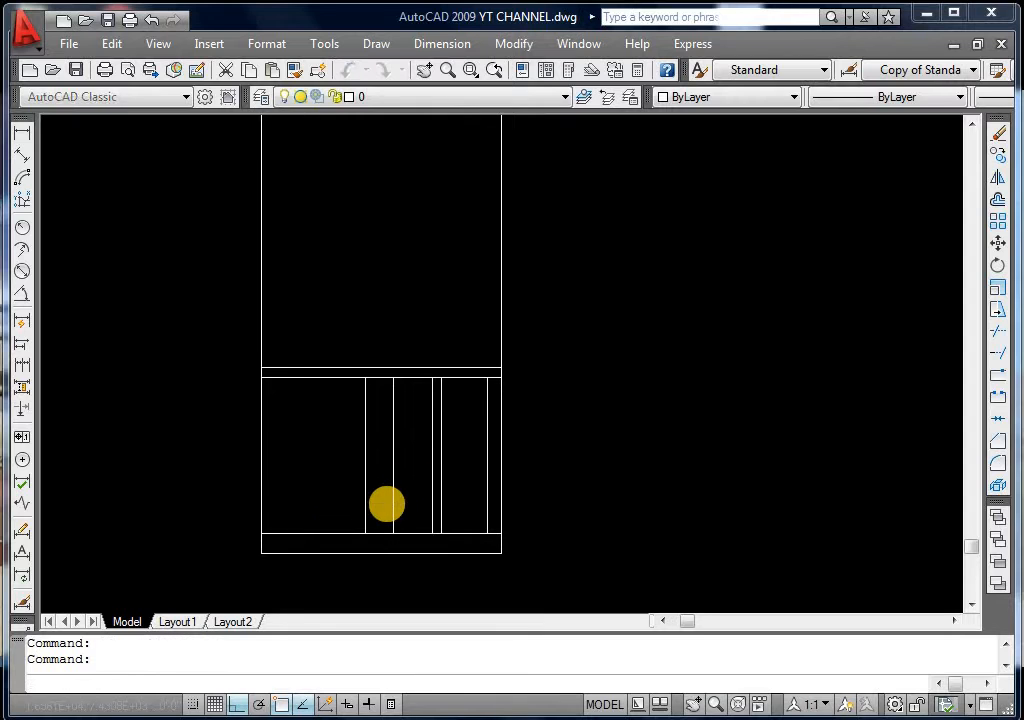
# Draw a vertical projection line from the ground floor plan's lower-left outer corner down to the elevation's ground level
pyautogui.scroll(-4, 386, 503)
pyautogui.press('Escape')
pyautogui.press('Escape')
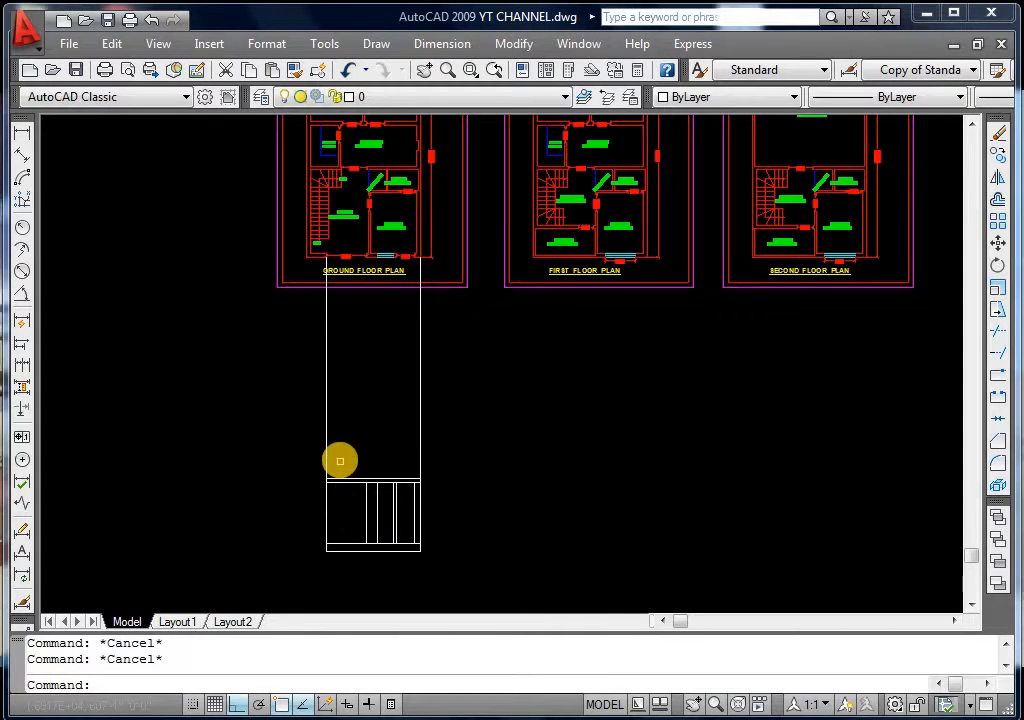
pyautogui.write('l')
pyautogui.press('Return')
pyautogui.click(306, 257)
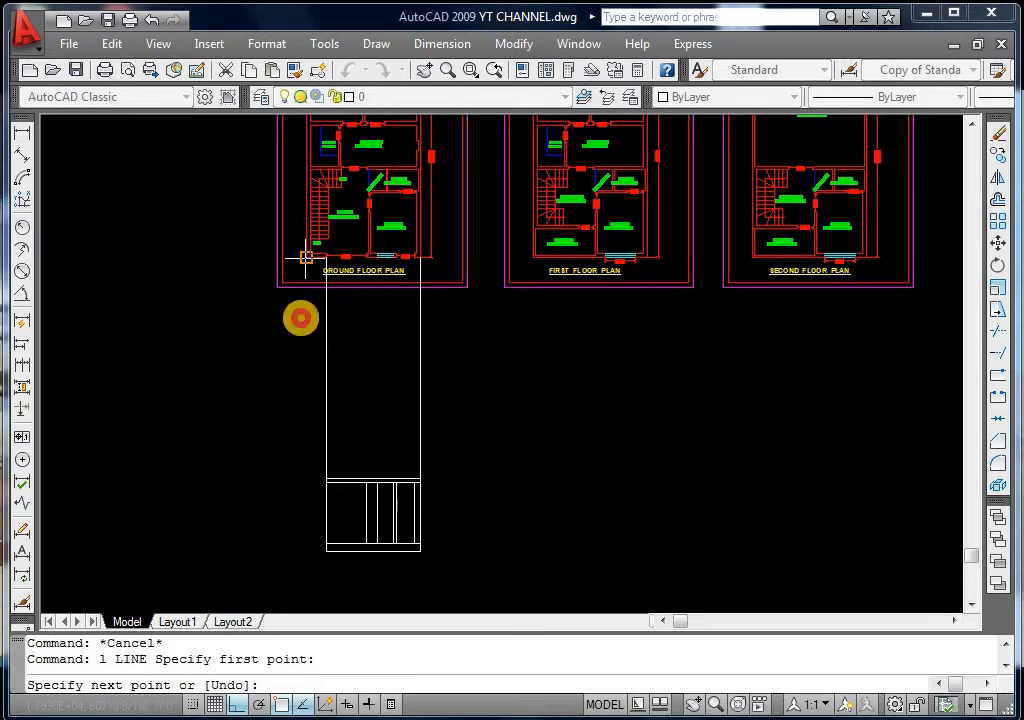
pyautogui.click(307, 549)
pyautogui.press('Escape')
pyautogui.press('Escape')
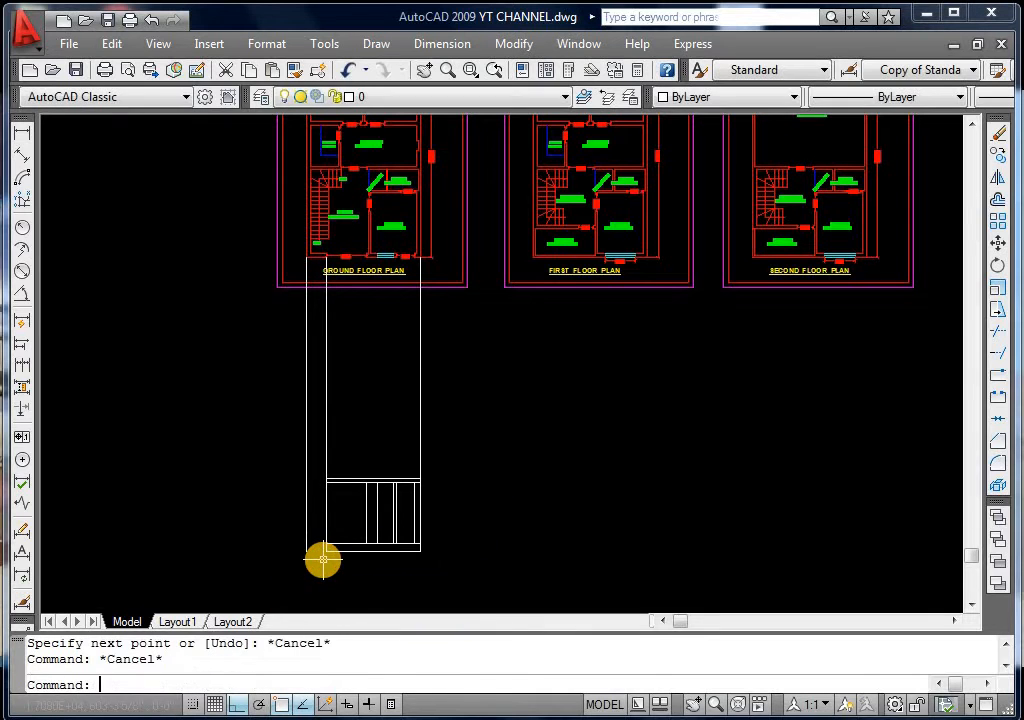
# Fillet the new left projection line with the ground line to form a sharp bottom-left corner
pyautogui.write('f')
pyautogui.press('Return')
pyautogui.click(306, 509)
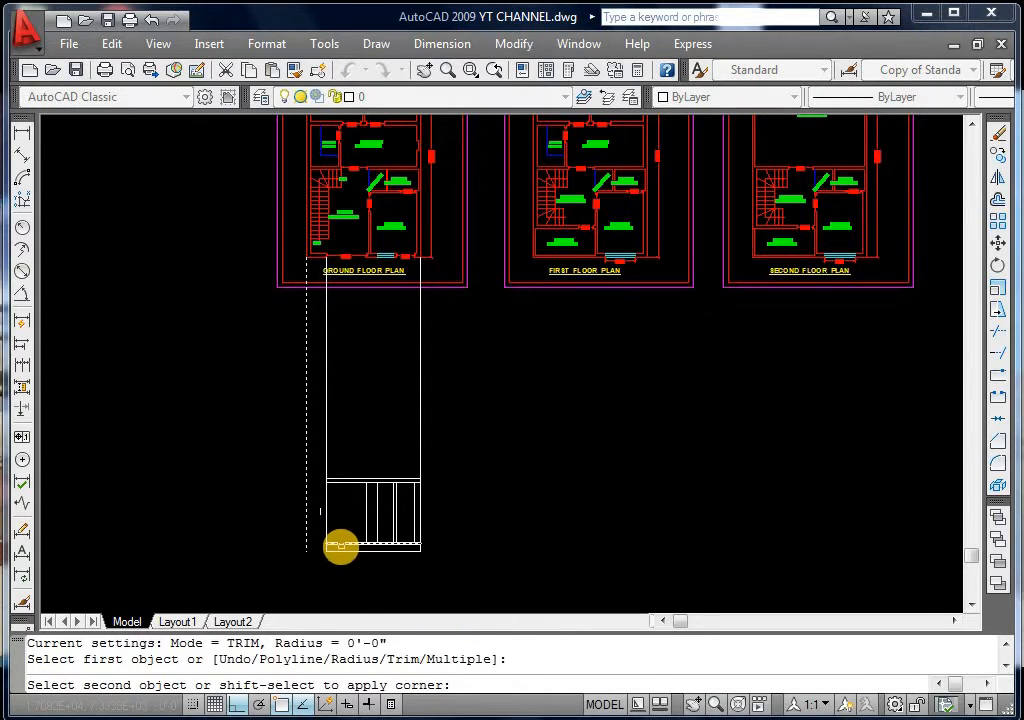
pyautogui.press('Escape')
pyautogui.press('Escape')
# Fillet the new left projection line with the slab's top line to form a sharp upper-left corner
pyautogui.write('f')
pyautogui.press('Return')
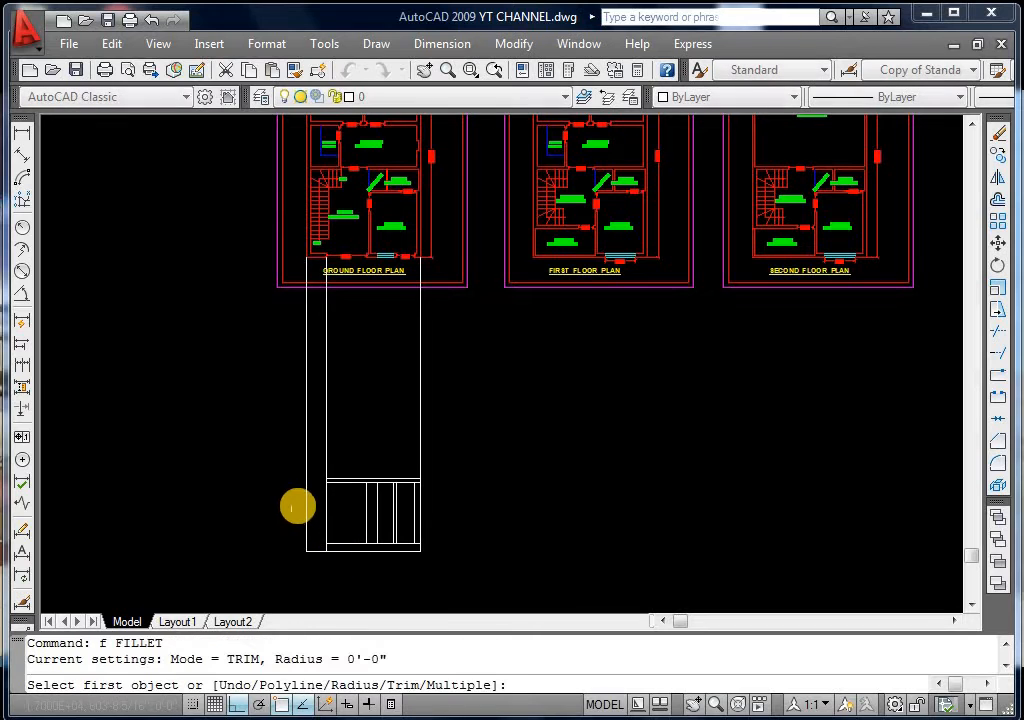
pyautogui.click(305, 497)
pyautogui.click(336, 481)
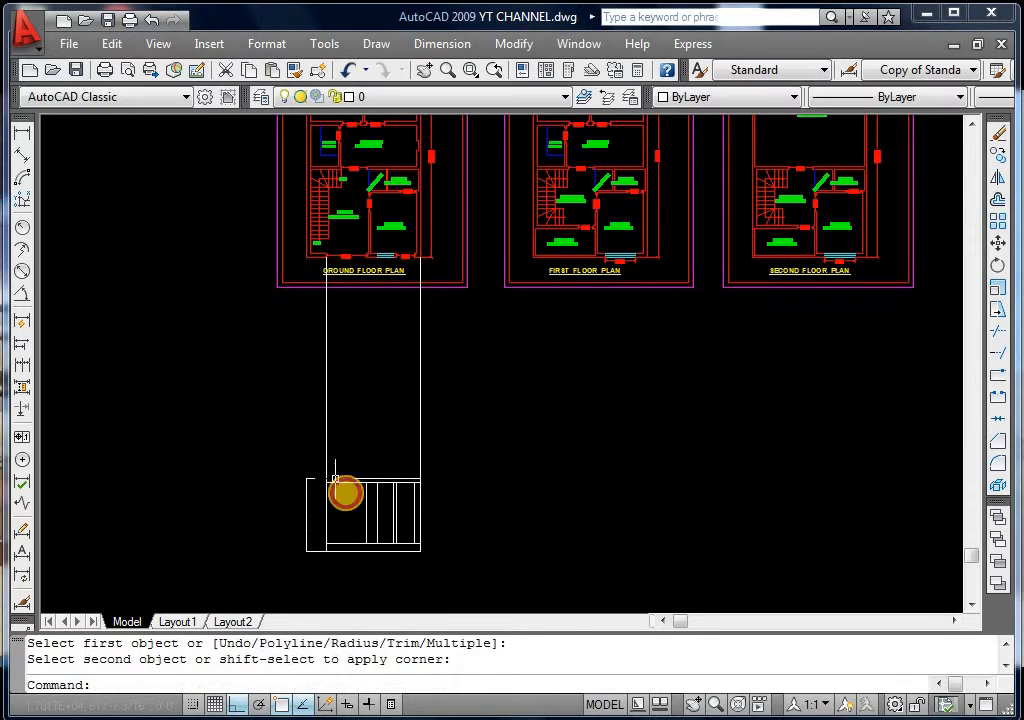
pyautogui.press('Escape')
pyautogui.press('Escape')
# Extend the slab's underside line to the new left edge of the elevation
pyautogui.write('ex')
pyautogui.press('Return')
pyautogui.press('Return')
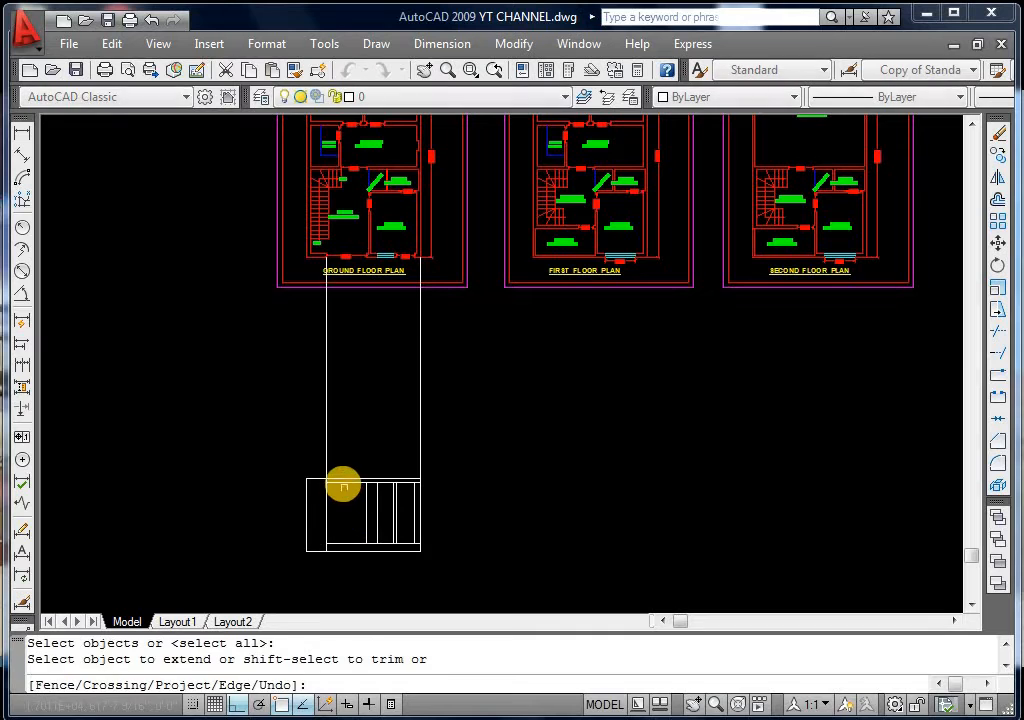
pyautogui.click(343, 482)
pyautogui.press('Escape')
pyautogui.press('Escape')
# Trim the two remaining projection lines above the slab, using its underside line as the cutting edge
pyautogui.write('tr')
pyautogui.press('Return')
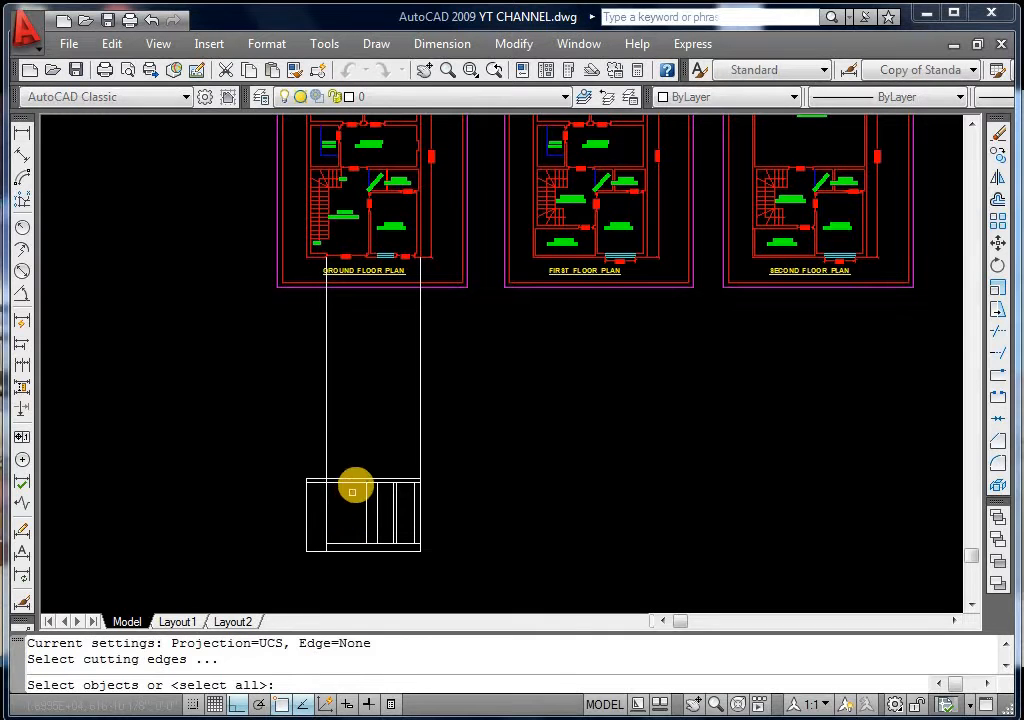
pyautogui.click(354, 481)
pyautogui.press('Return')
pyautogui.click(459, 437)
pyautogui.click(304, 459)
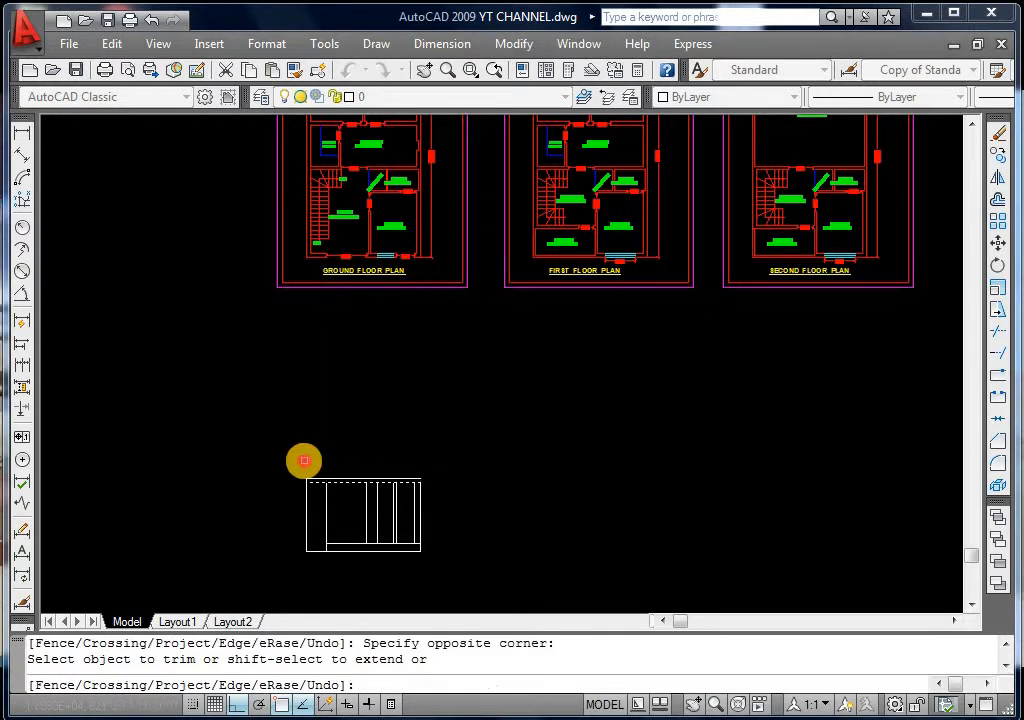
pyautogui.press('Escape')
pyautogui.press('Escape')
pyautogui.press('Escape')
# Fillet the slab's top line with the right edge line to close the elevation's upper-right corner
pyautogui.write('f')
pyautogui.press('Return')
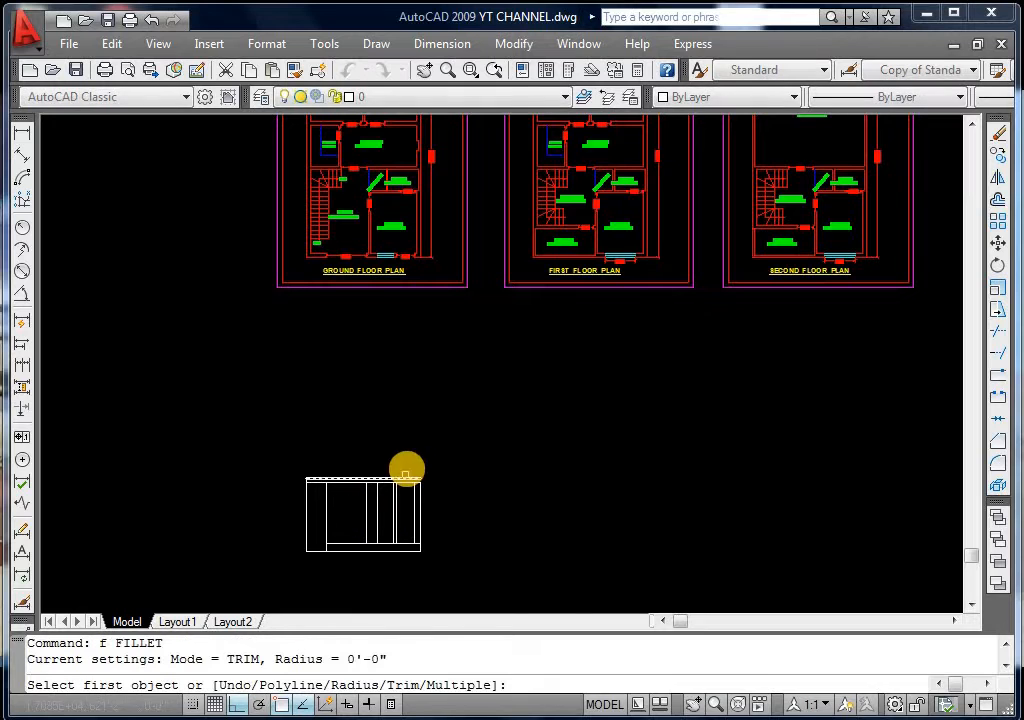
pyautogui.click(418, 491)
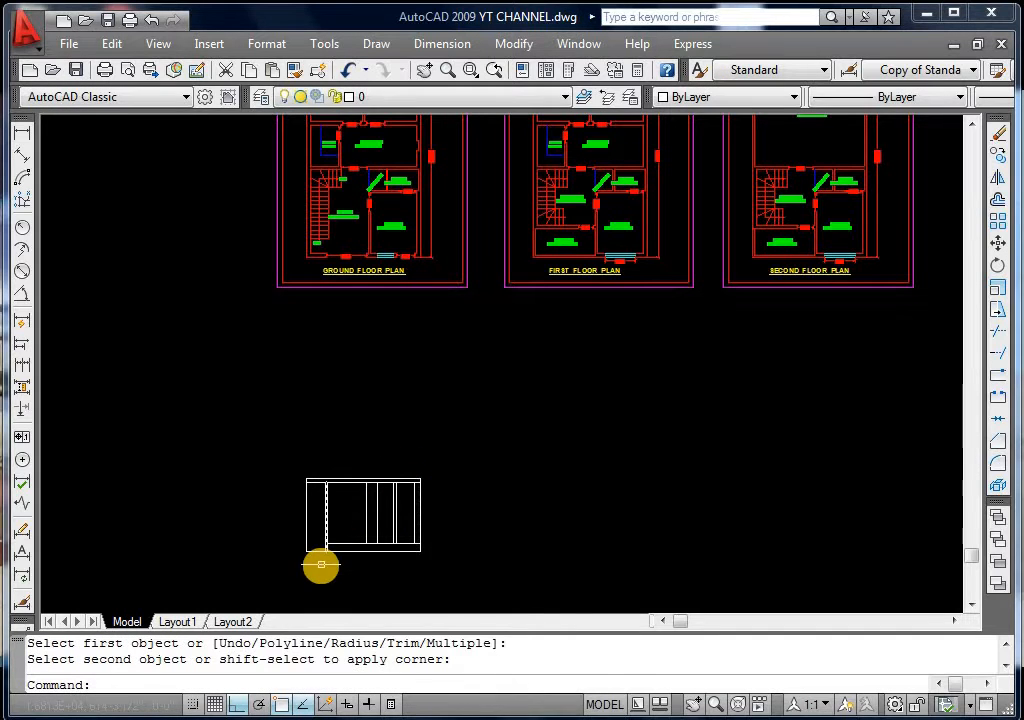
pyautogui.press('Escape')
pyautogui.press('Escape')
# Extend the plinth line to the new left edge of the elevation
pyautogui.write('tr')
pyautogui.press('Return')
pyautogui.press('Return')
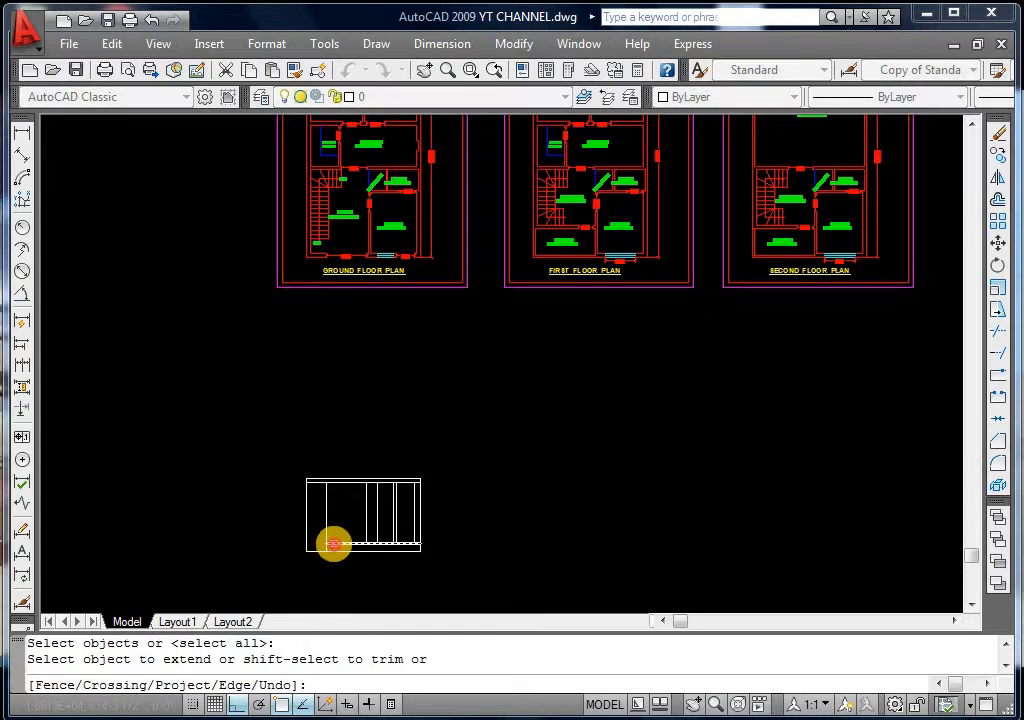
pyautogui.click(332, 546)
pyautogui.press('Escape')
pyautogui.press('Escape')
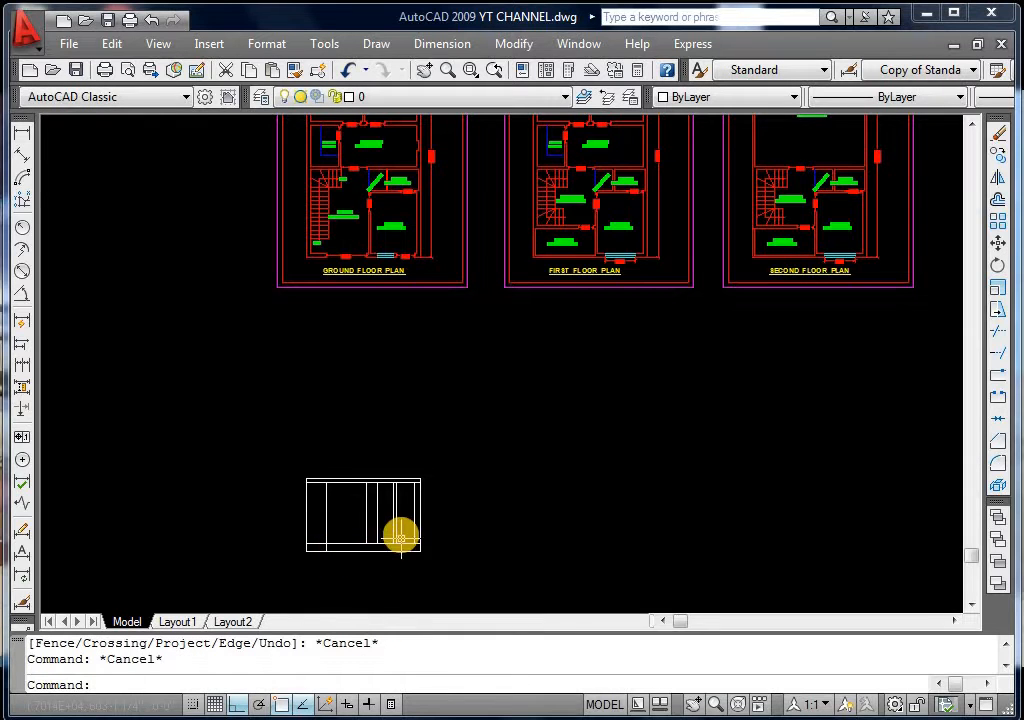
pyautogui.scroll(3, 401, 534)
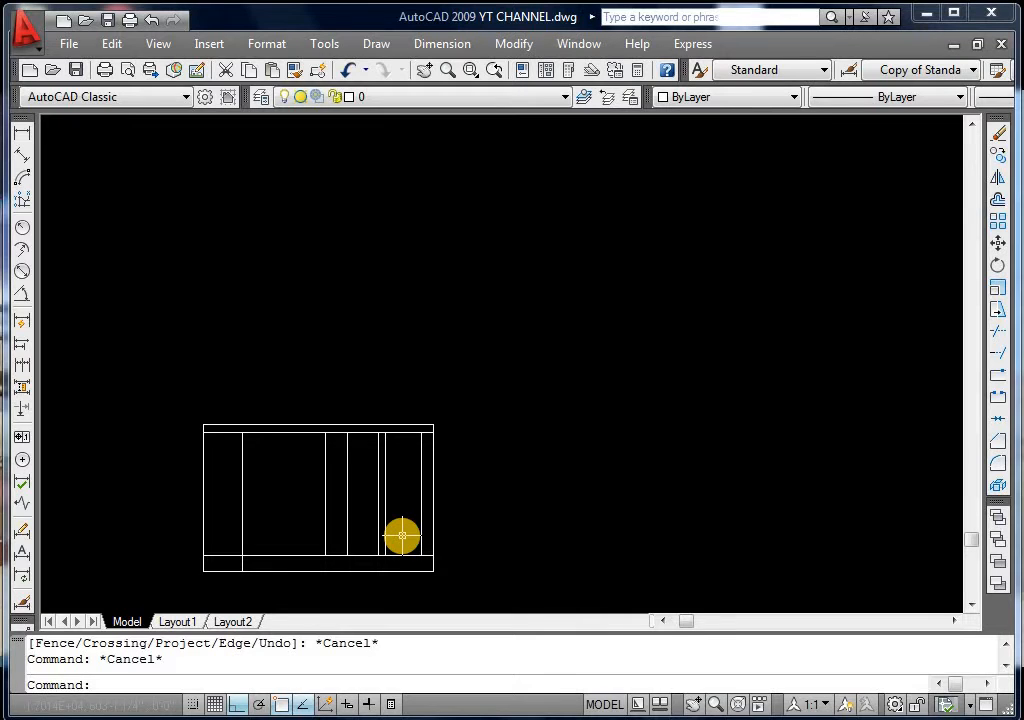
pyautogui.press('Escape')
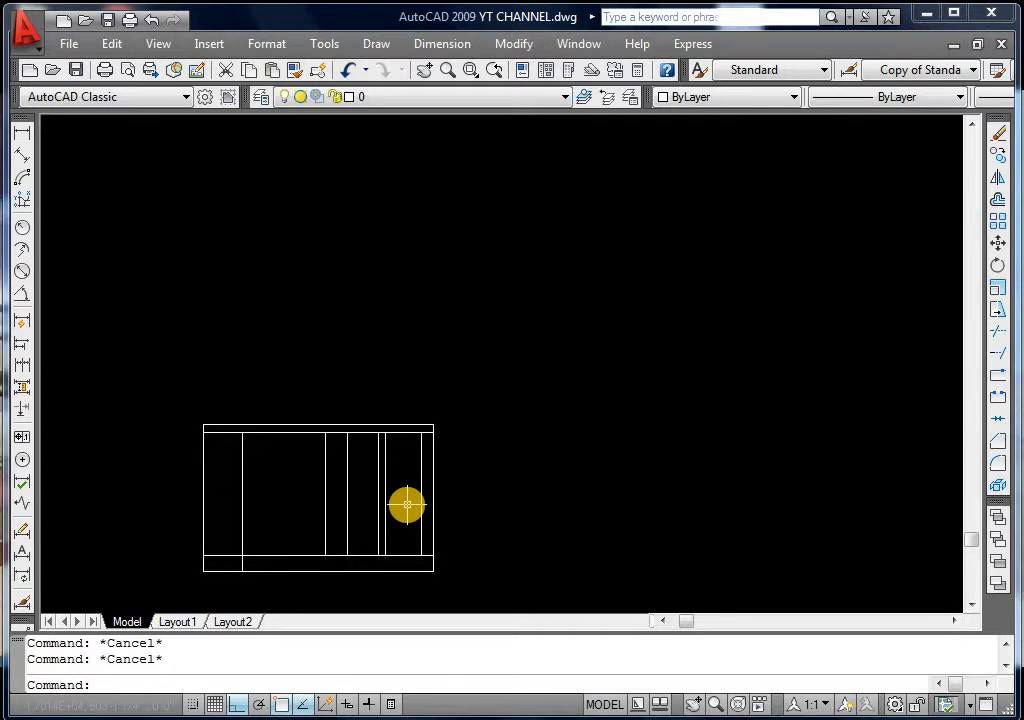
# Offset the plinth line upward by 7' to mark the level between plinth and slab
pyautogui.write('o')
pyautogui.press('Return')
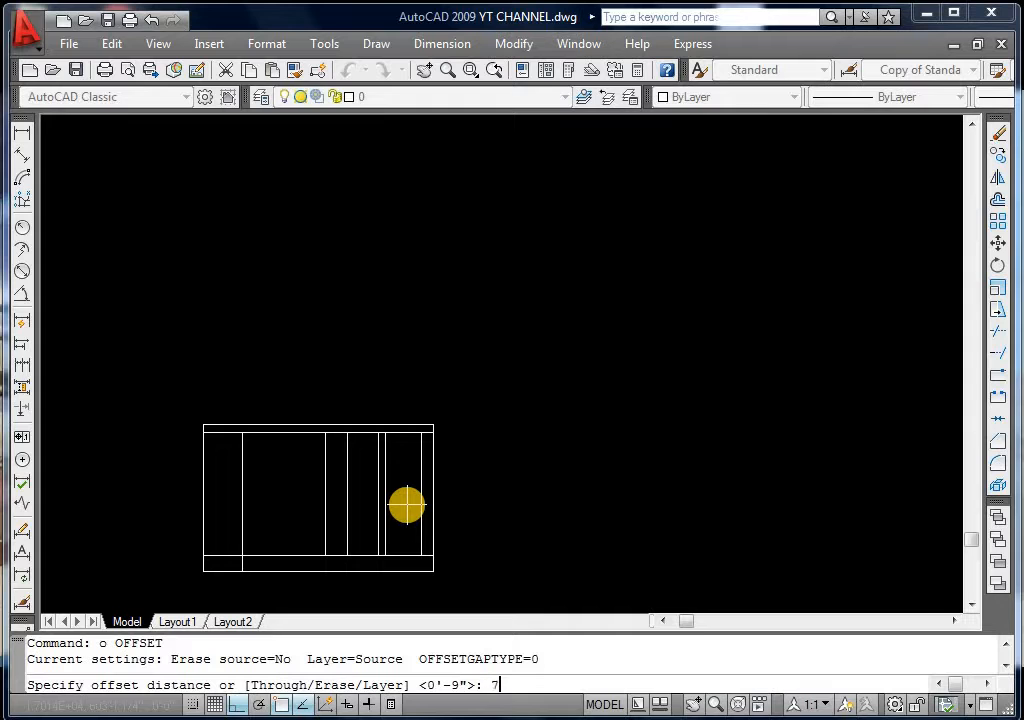
pyautogui.write('7')
pyautogui.press('Return')
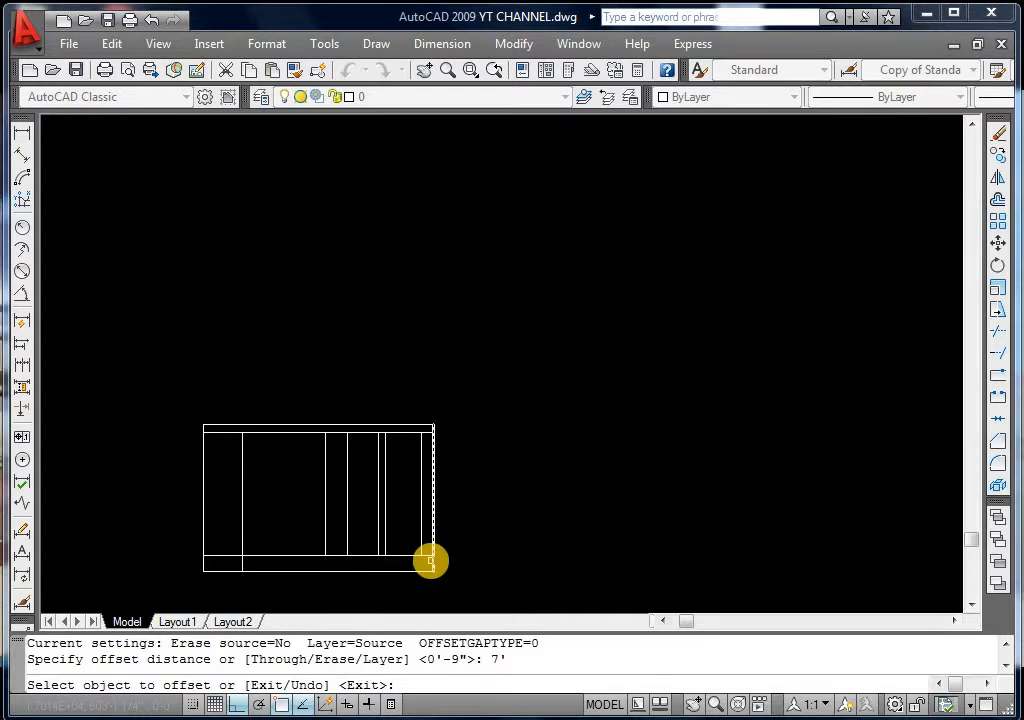
pyautogui.click(411, 554)
pyautogui.click(408, 512)
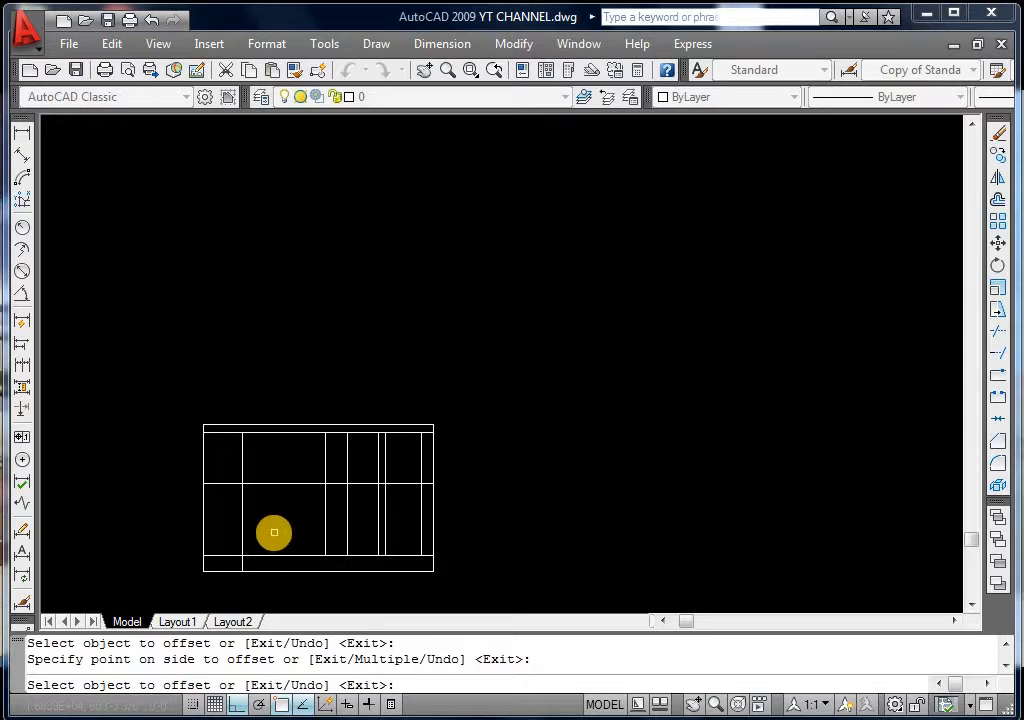
pyautogui.press('Escape')
pyautogui.press('Escape')
# Trim the leftover vertical line piece between the ground line and the plinth line near the left side
pyautogui.write('tr')
pyautogui.press('Return')
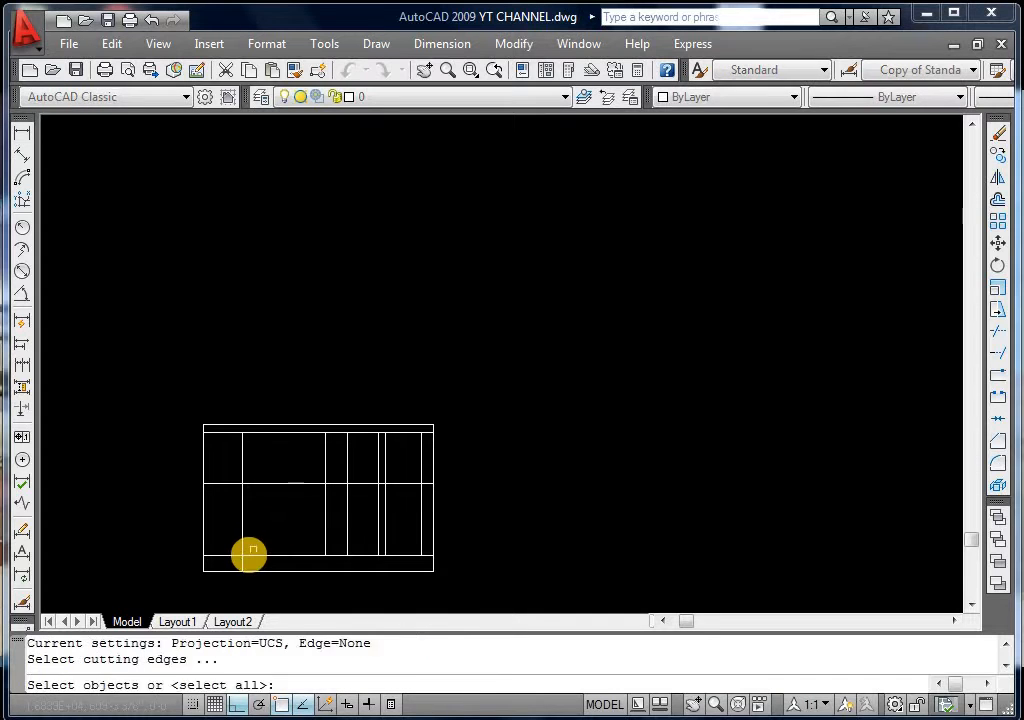
pyautogui.press('Return')
pyautogui.click(240, 563)
pyautogui.press('Escape')
pyautogui.press('Escape')
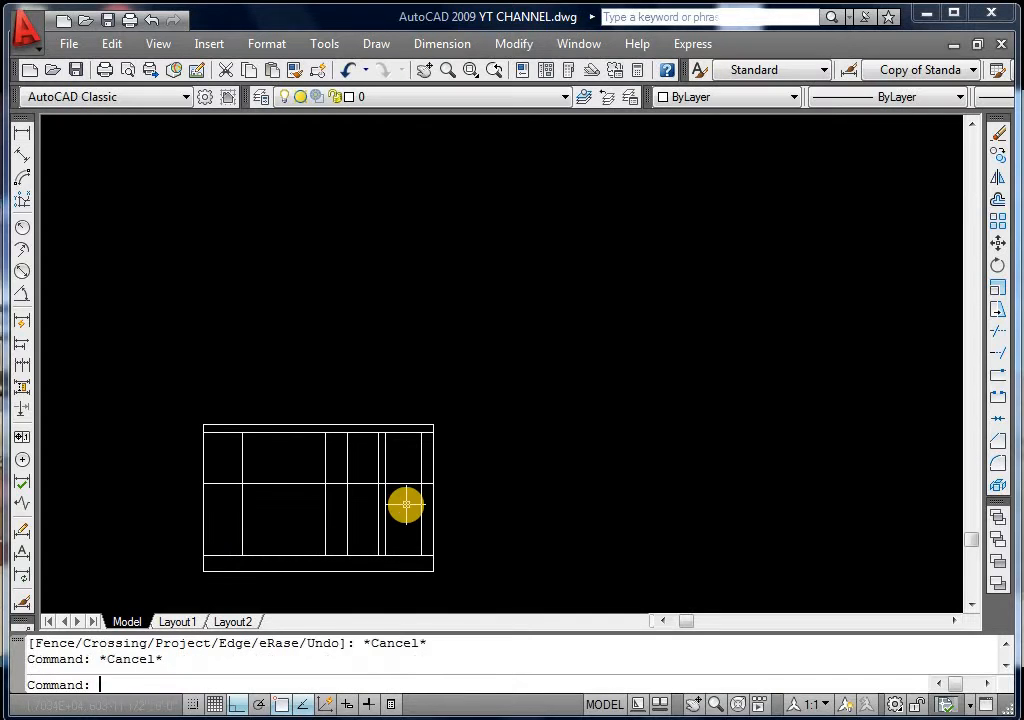
# Trim the 7' level line and the vertical lines around the rightmost opening so that only its door outline remains
pyautogui.scroll(1, 427, 503)
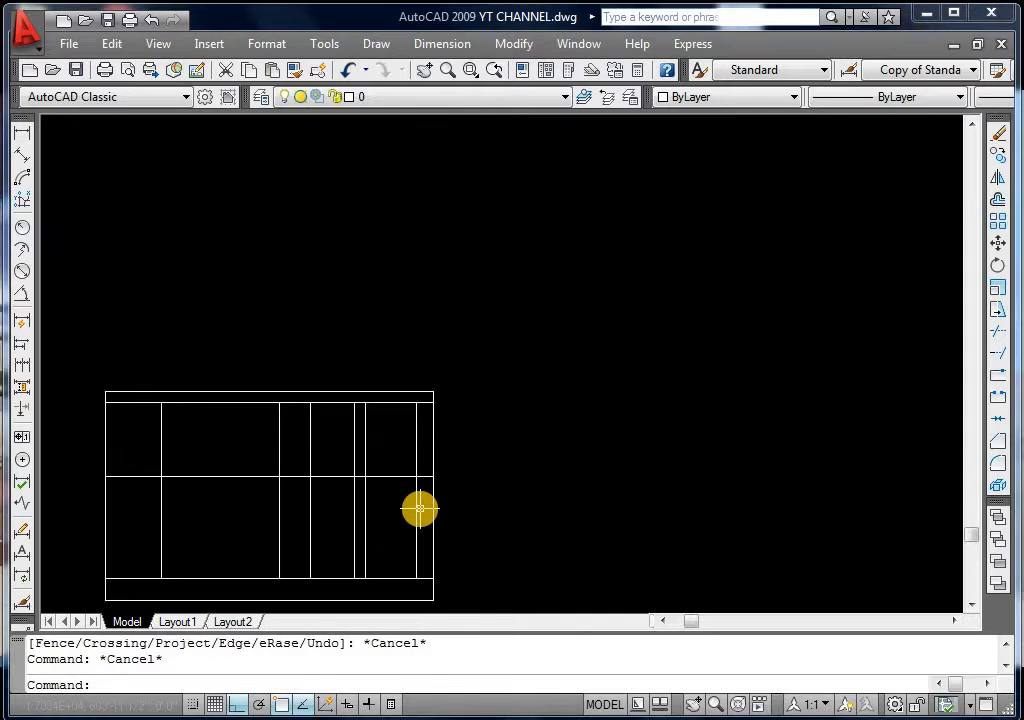
pyautogui.press('Escape')
pyautogui.write('tr')
pyautogui.press('Return')
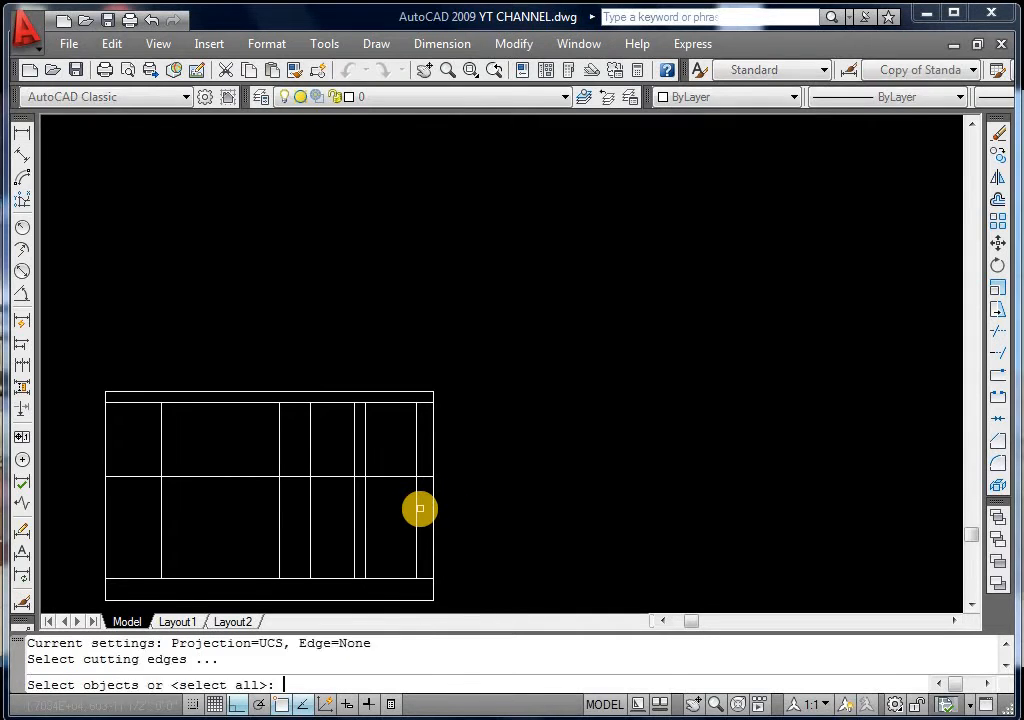
pyautogui.press('Return')
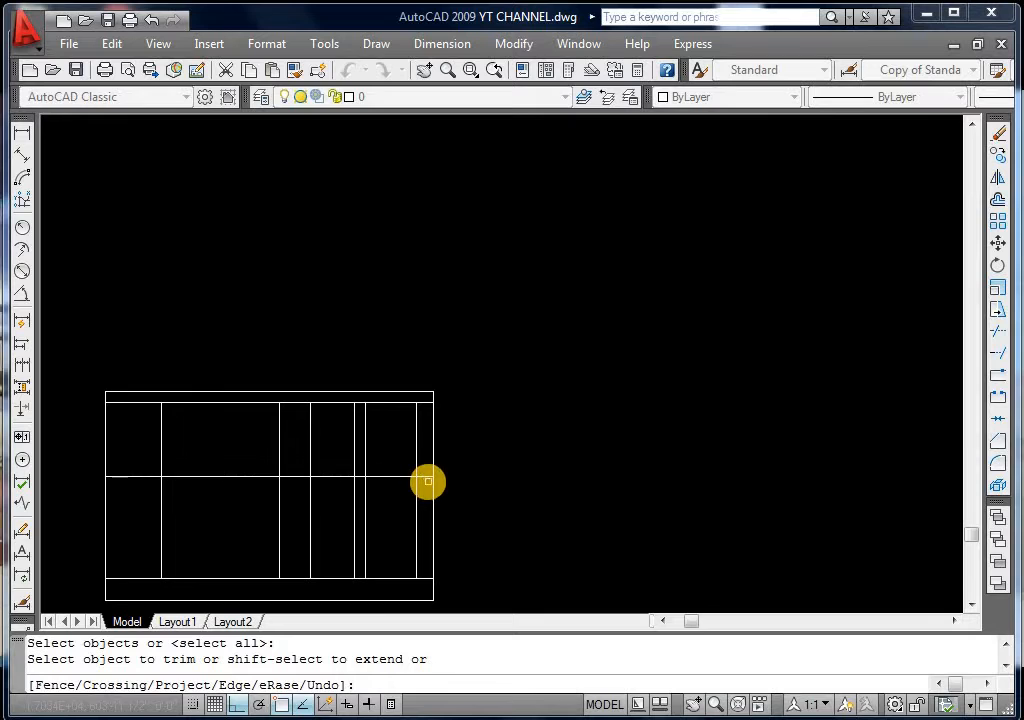
pyautogui.click(425, 478)
pyautogui.click(413, 448)
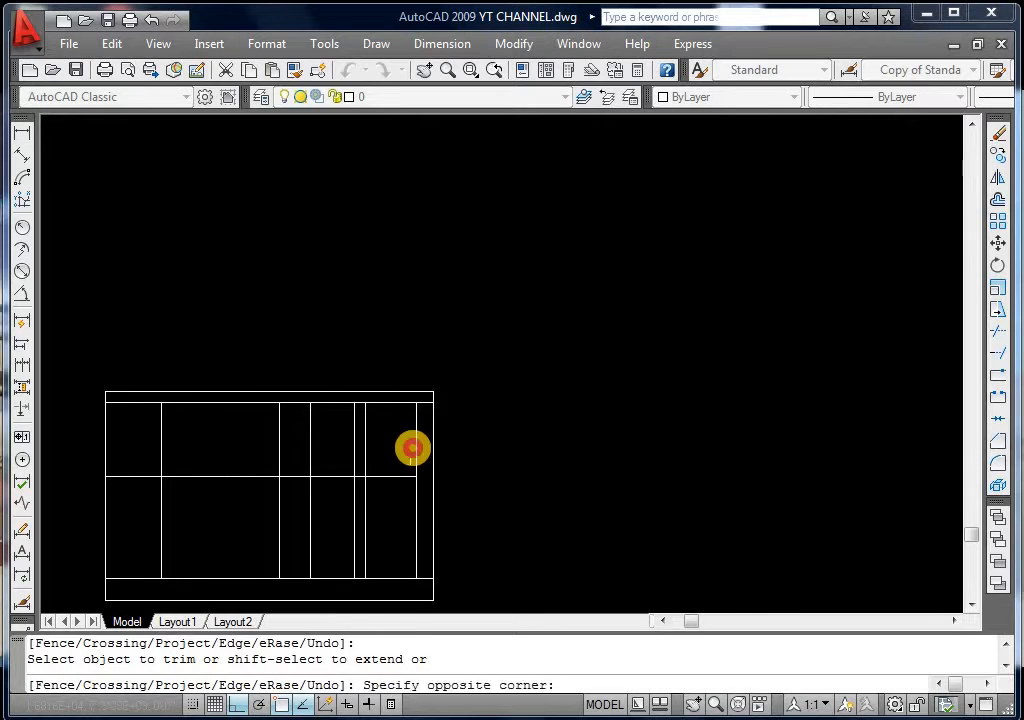
pyautogui.click(417, 440)
pyautogui.click(366, 448)
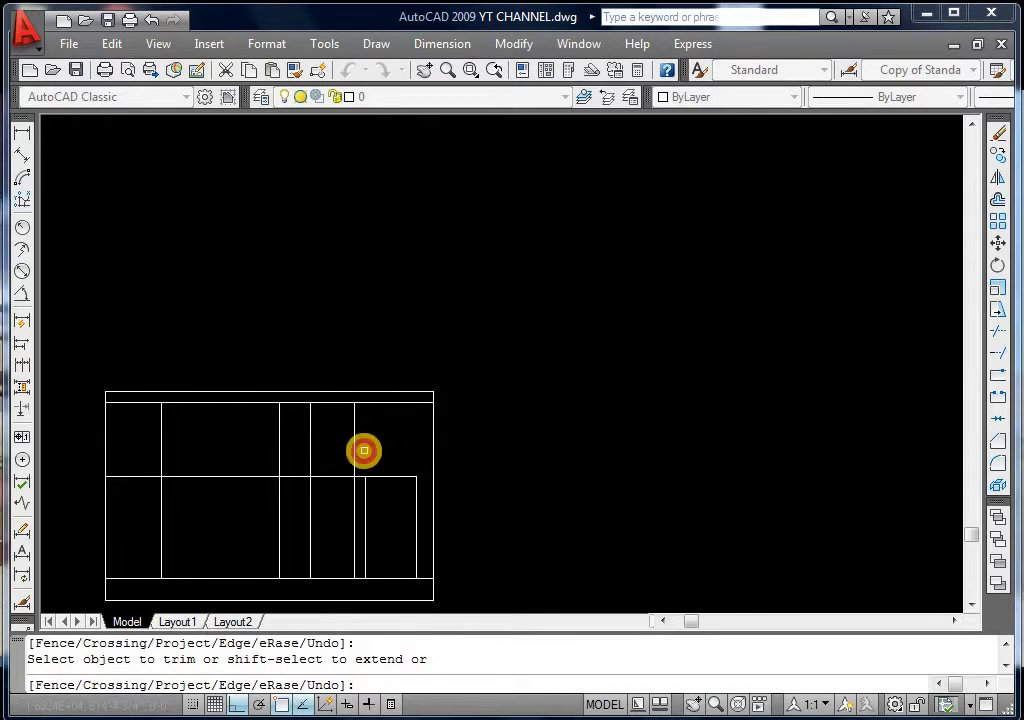
pyautogui.click(358, 476)
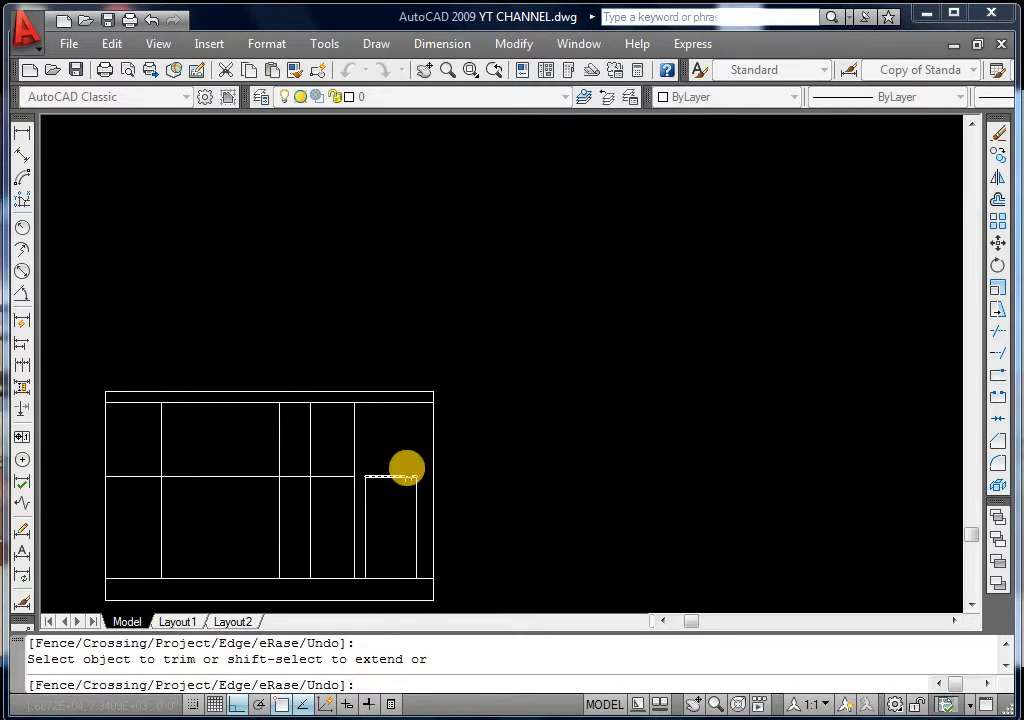
pyautogui.click(358, 475)
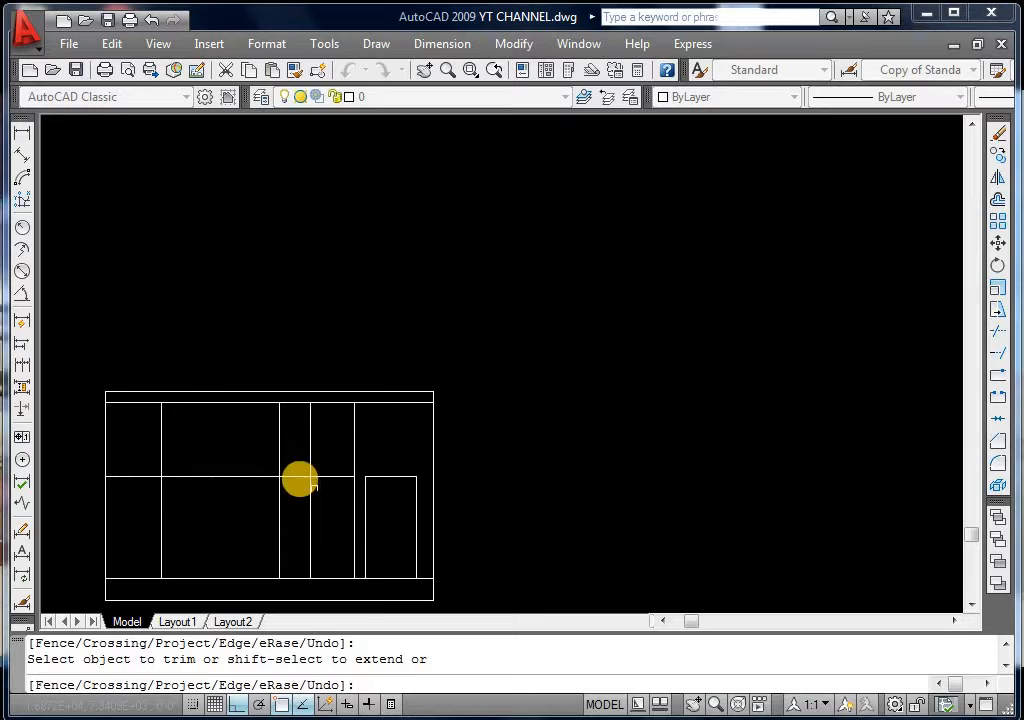
# Trim the remaining verticals above the 7' level and the level line's pieces outside the large and middle openings
pyautogui.click(333, 477)
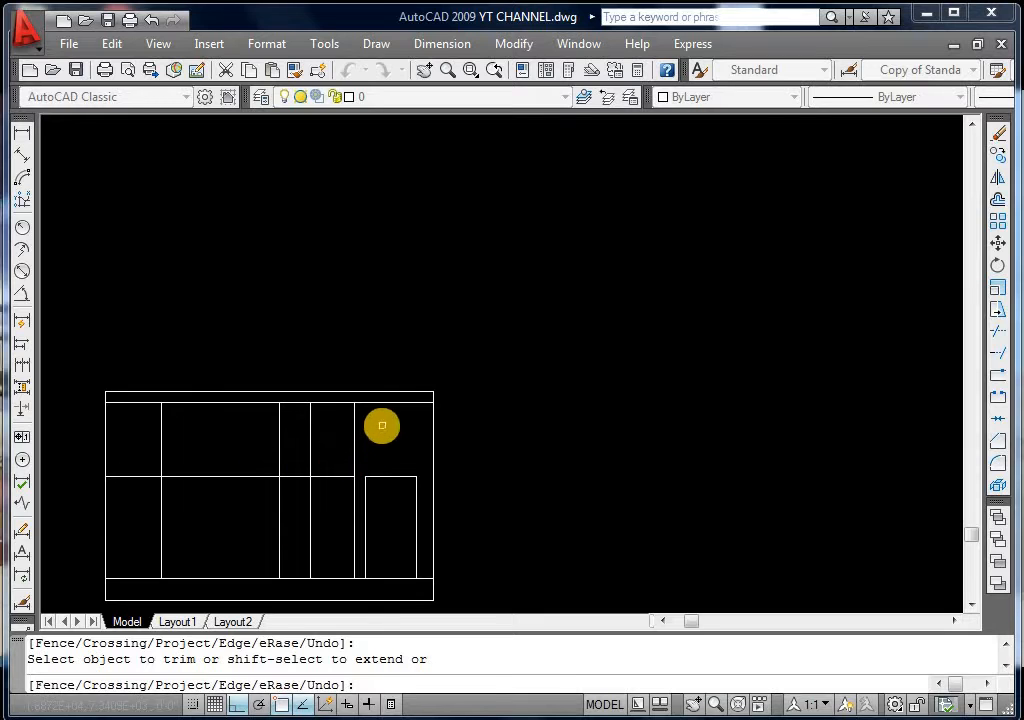
pyautogui.click(381, 425)
pyautogui.click(142, 456)
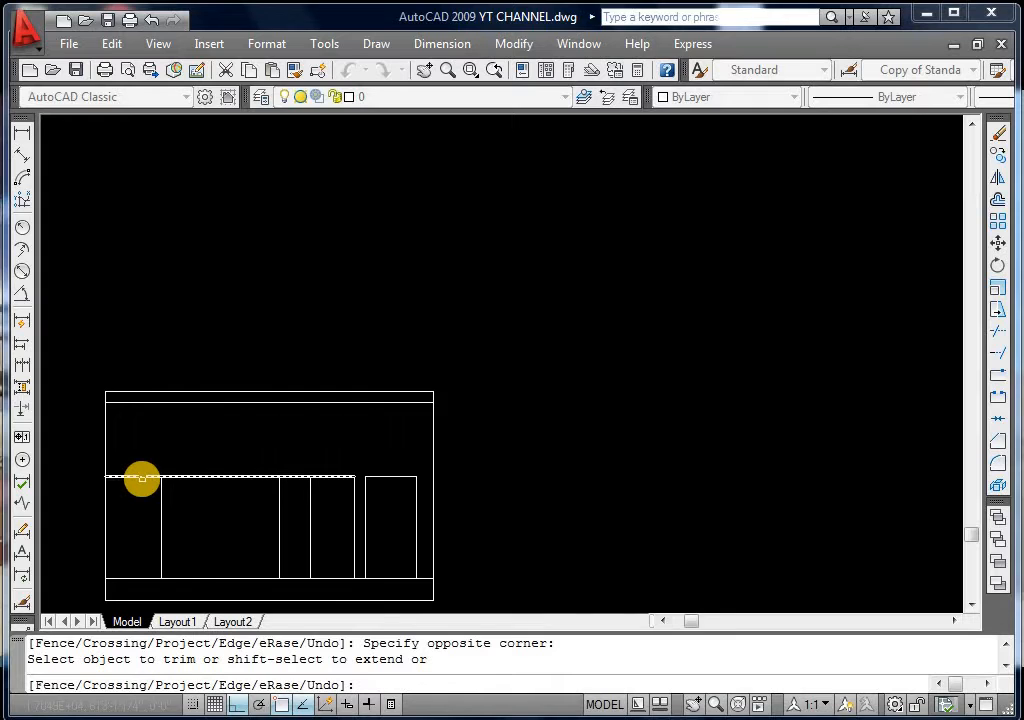
pyautogui.click(141, 478)
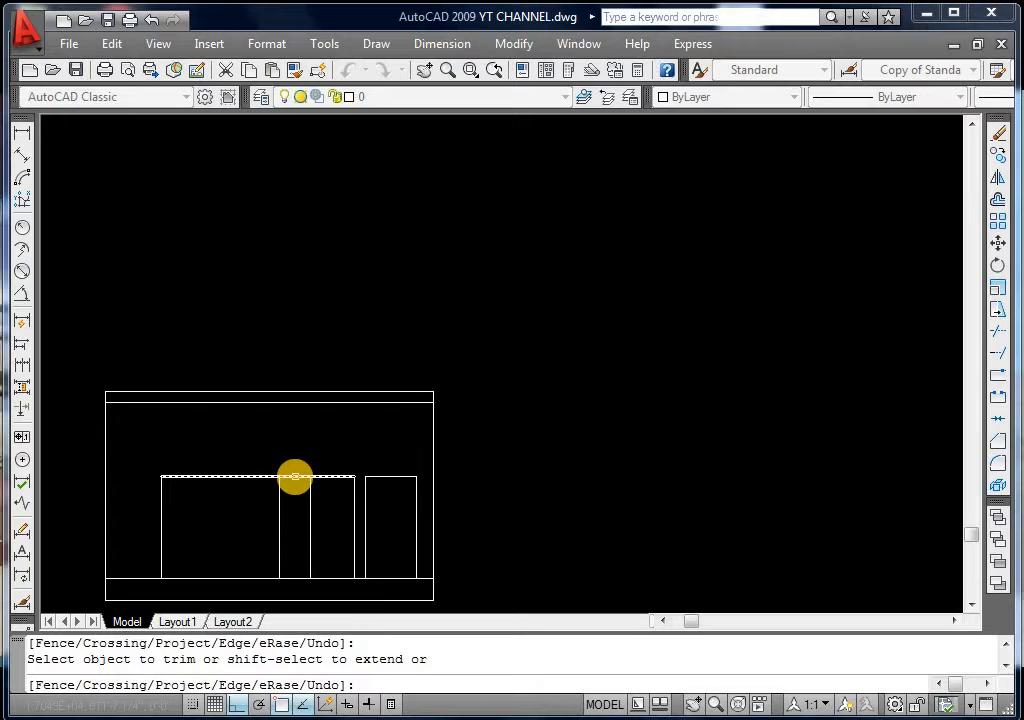
pyautogui.click(296, 478)
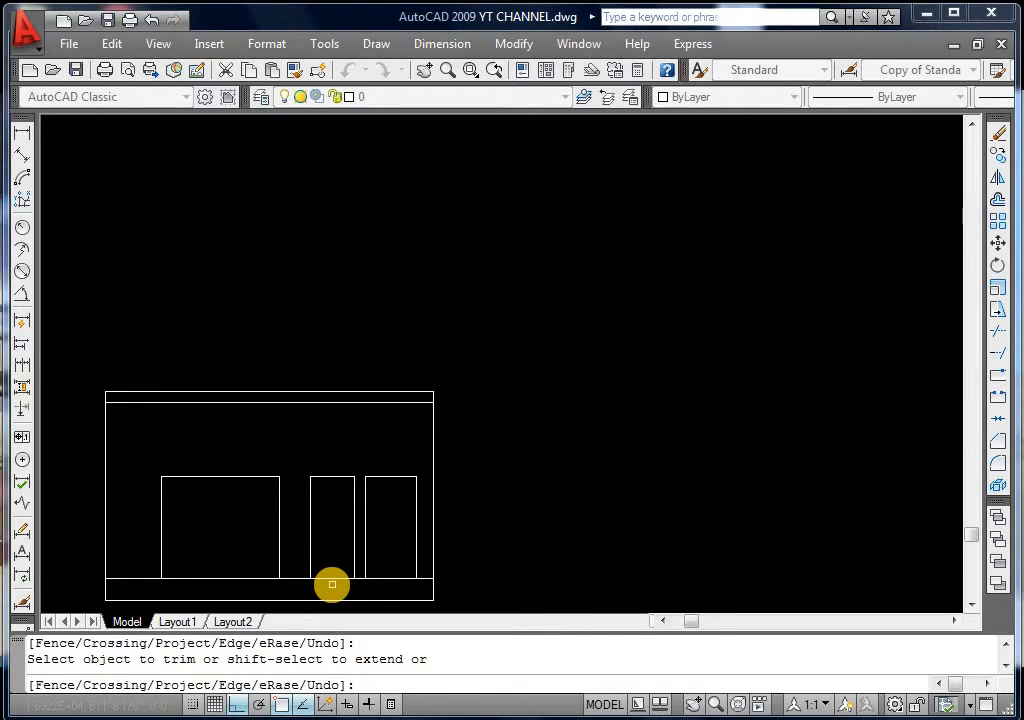
pyautogui.press('Escape')
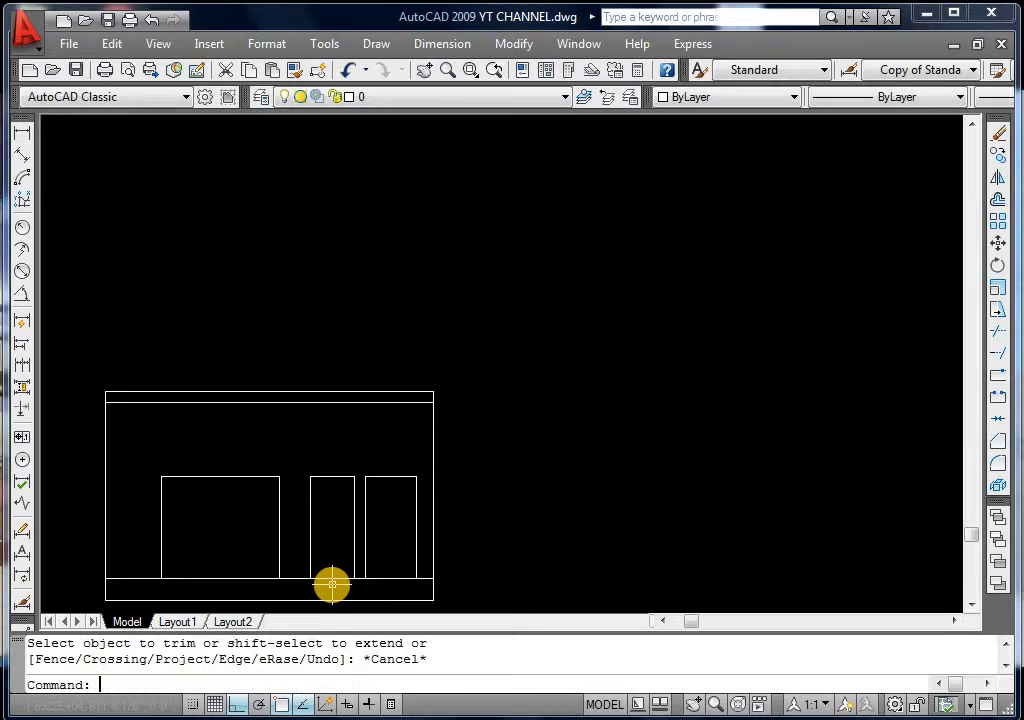
# Offset the plinth line upward by 3' to create the window sill level
pyautogui.write('o')
pyautogui.press('Return')
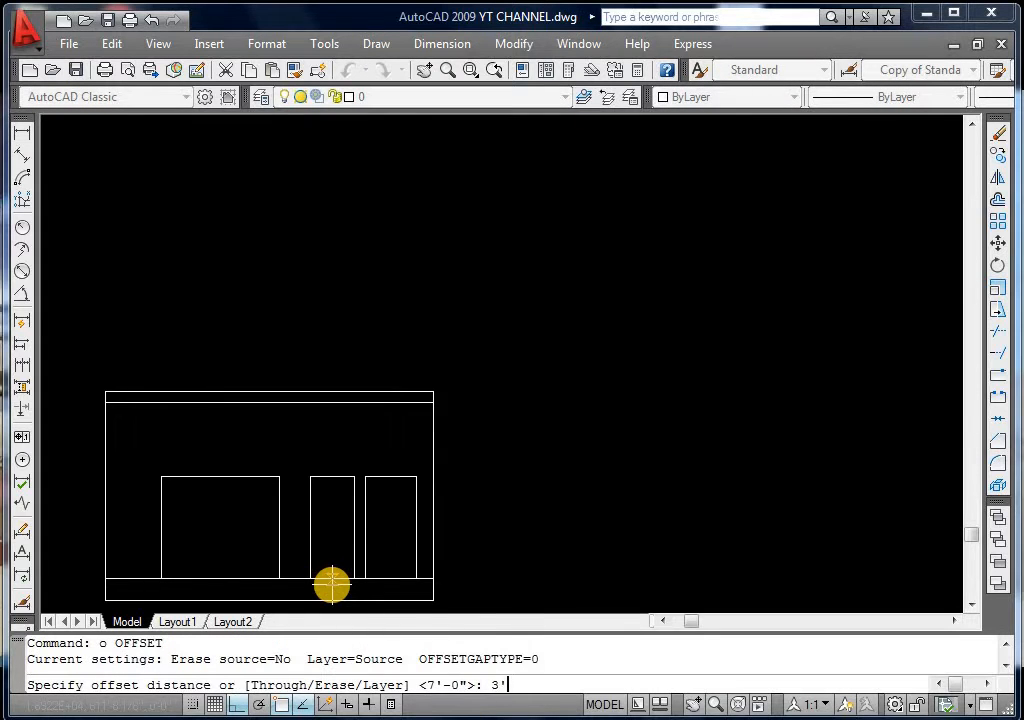
pyautogui.press('Return')
pyautogui.click(330, 577)
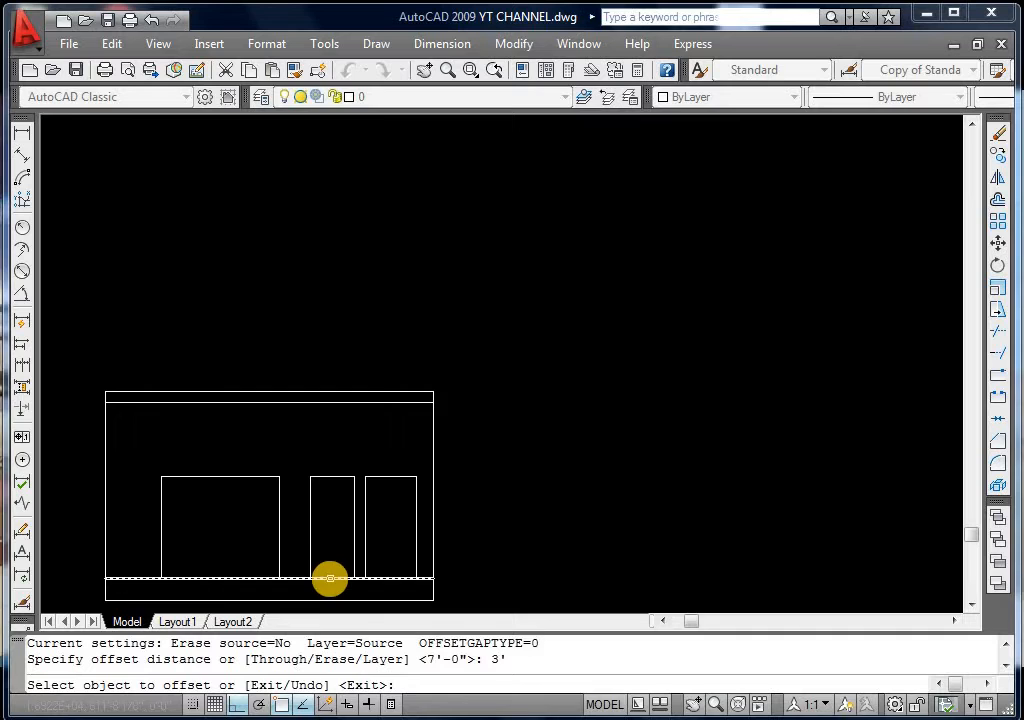
pyautogui.click(331, 542)
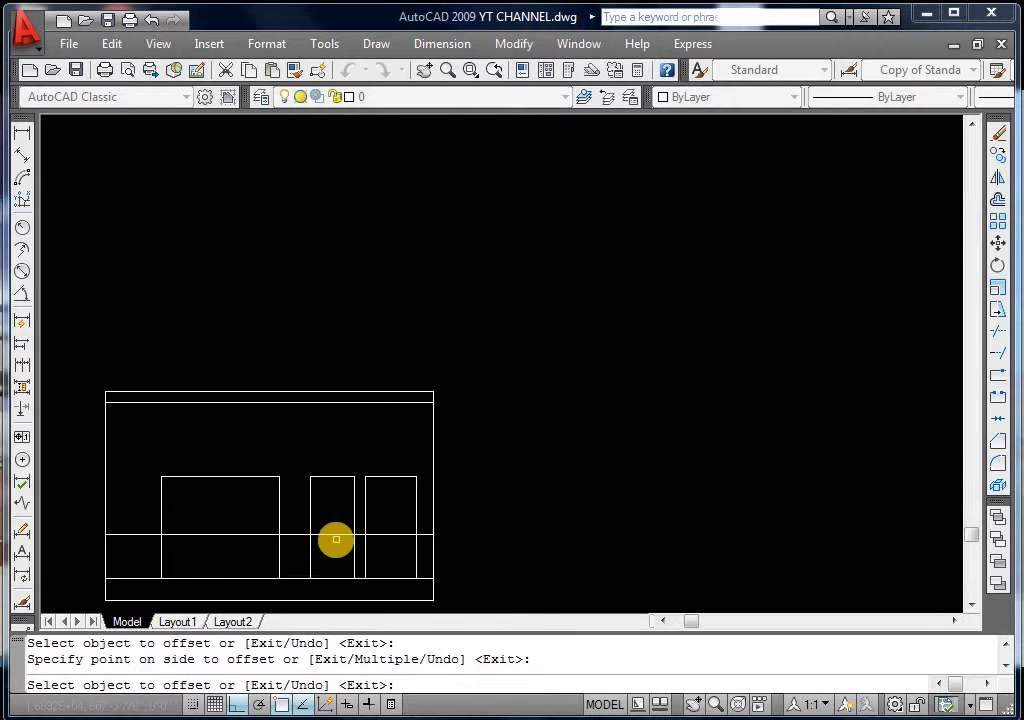
pyautogui.press('Escape')
pyautogui.press('Escape')
# Fillet the sill line with both sides of the middle opening to close the window outline, and save the drawing
pyautogui.write('f')
pyautogui.press('Return')
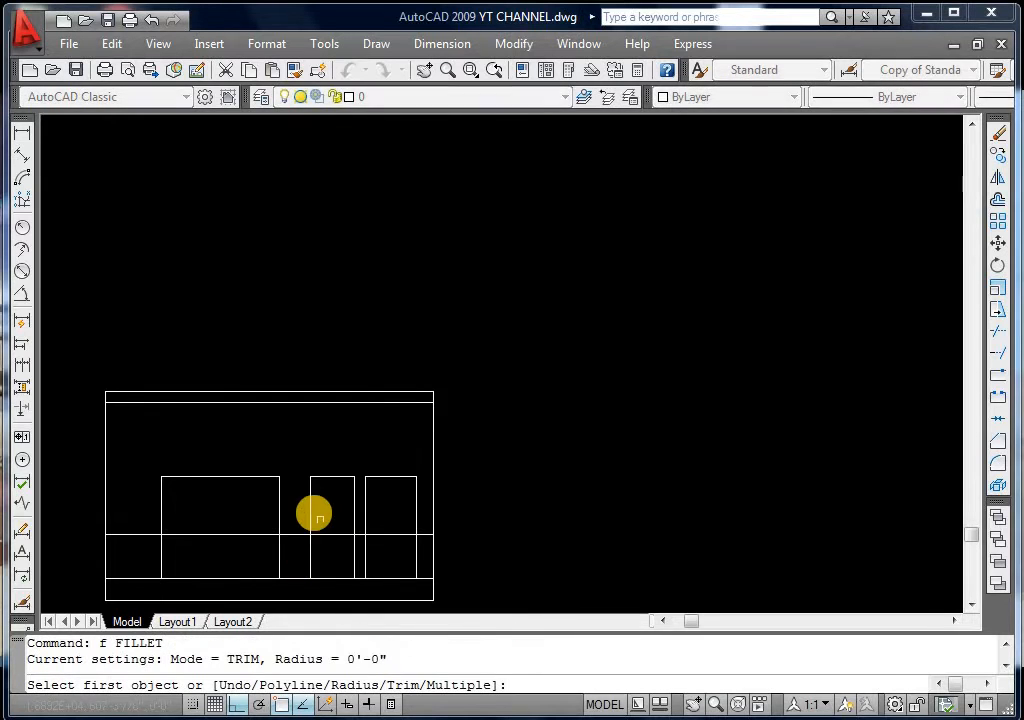
pyautogui.click(312, 505)
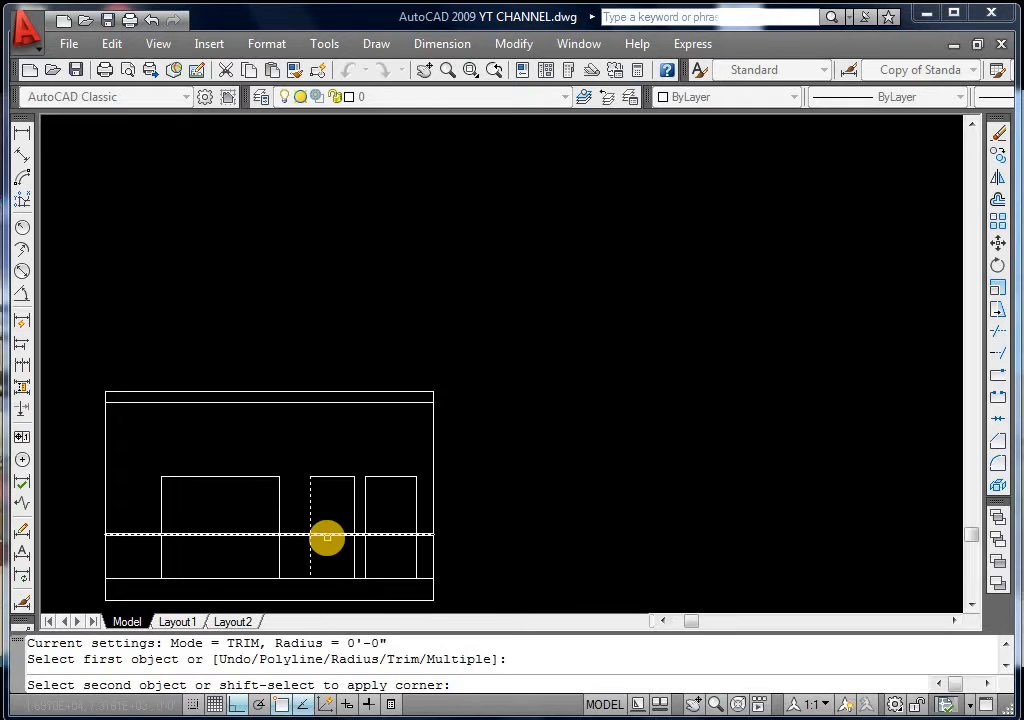
pyautogui.click(327, 537)
pyautogui.press('Return')
pyautogui.click(345, 535)
pyautogui.click(354, 514)
pyautogui.press('Escape')
pyautogui.press('Escape')
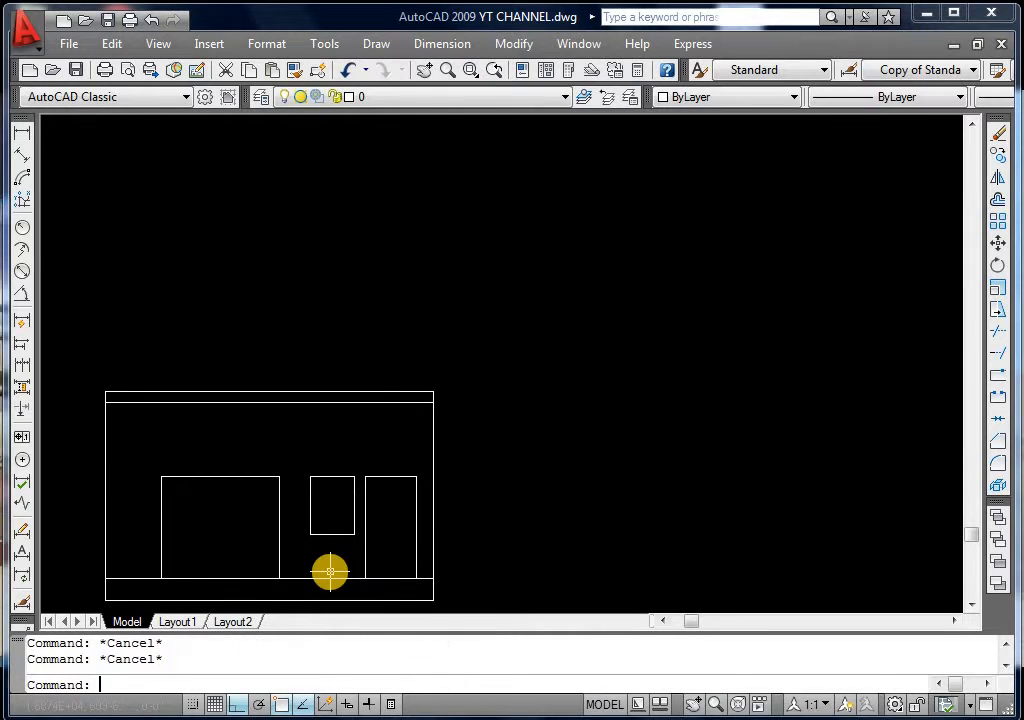
pyautogui.hotkey('ctrl', 's')
pyautogui.scroll(1, 386, 544)
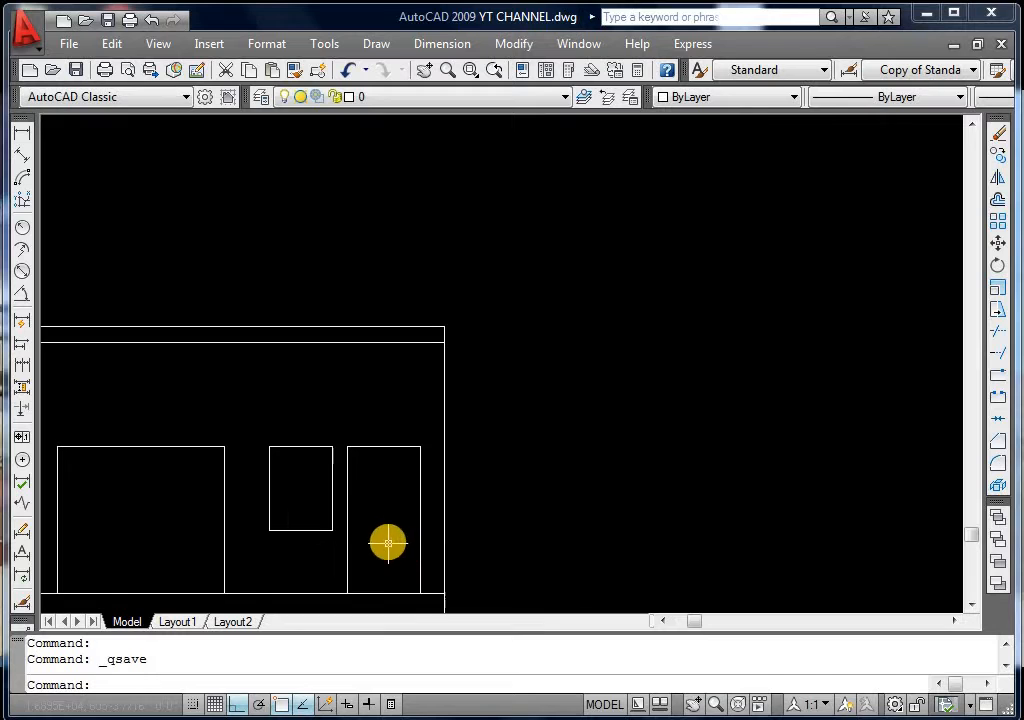
pyautogui.scroll(-4, 496, 495)
pyautogui.scroll(3, 496, 495)
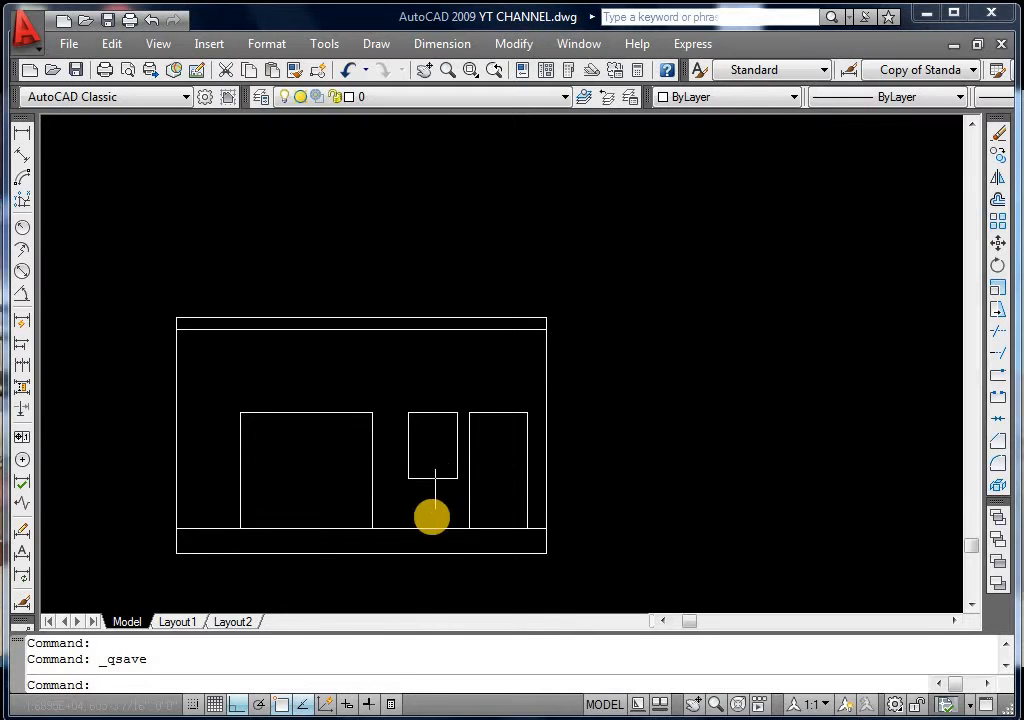
pyautogui.scroll(-4, 432, 513)
pyautogui.scroll(-2, 432, 513)
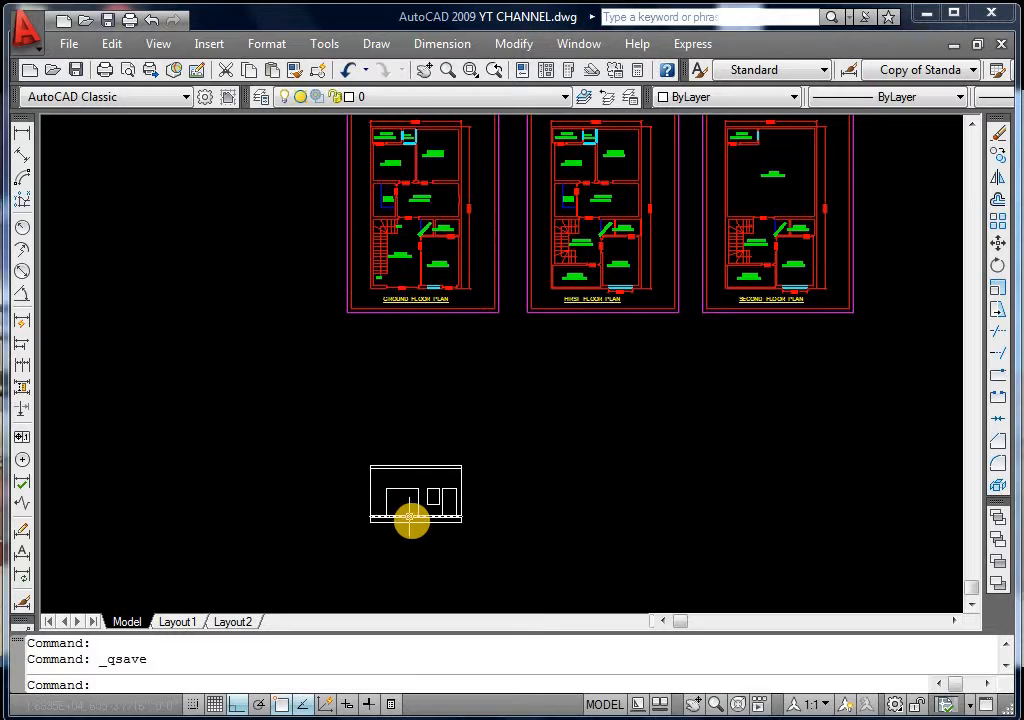
pyautogui.scroll(3, 412, 520)
pyautogui.scroll(1, 412, 520)
pyautogui.press('Escape')
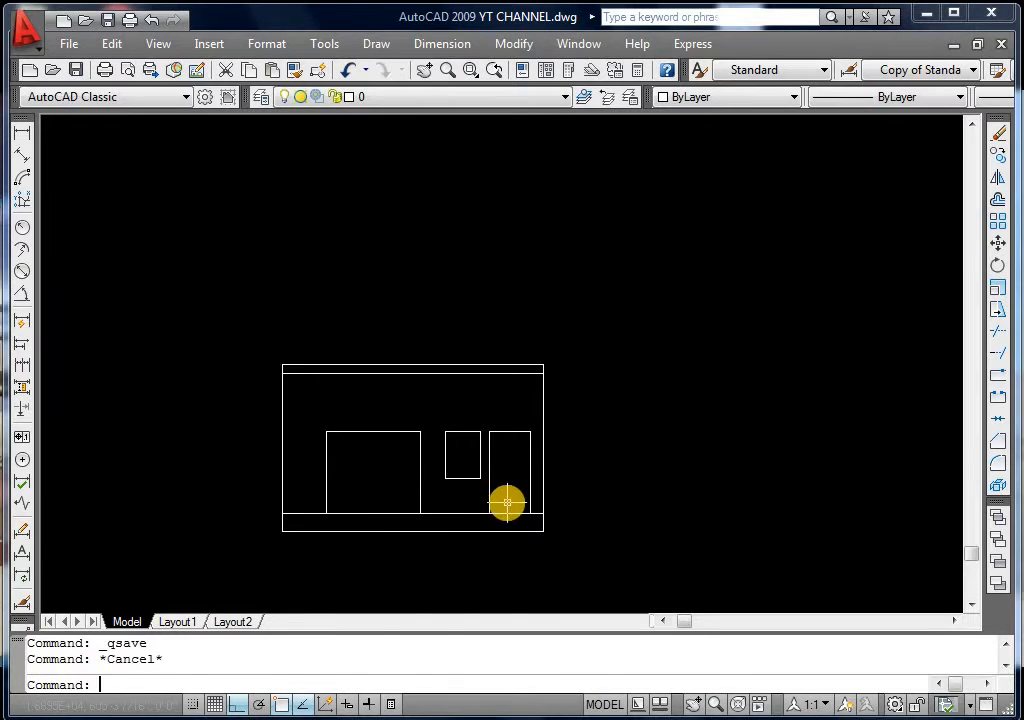
pyautogui.scroll(1, 514, 519)
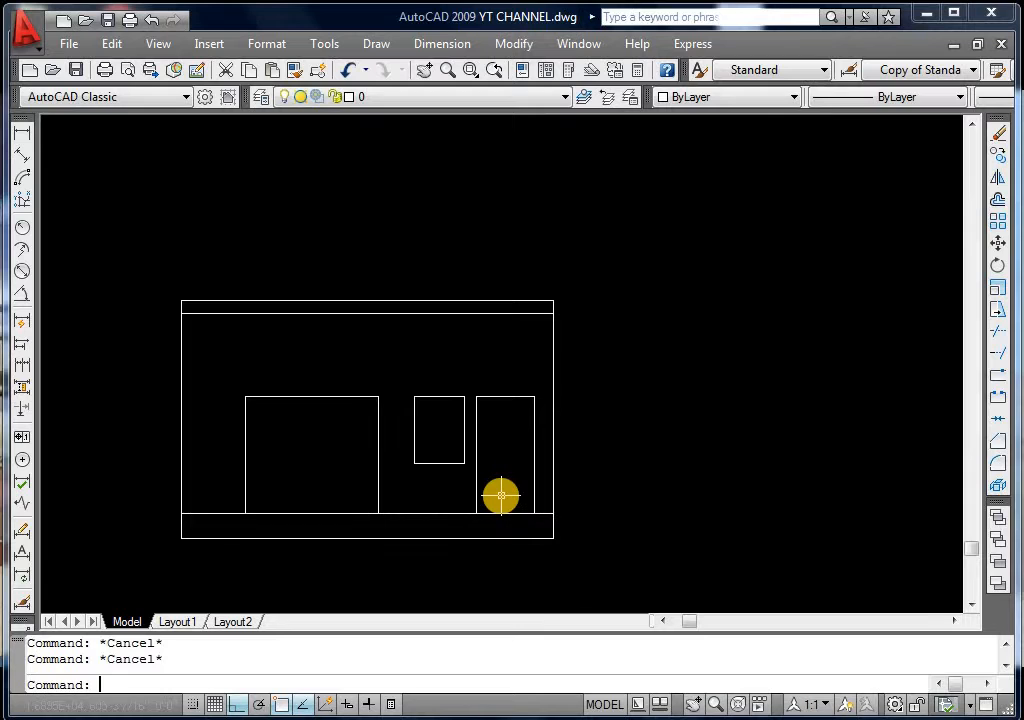
pyautogui.write('o')
pyautogui.press('Return')
pyautogui.write('2')
pyautogui.press('Return')
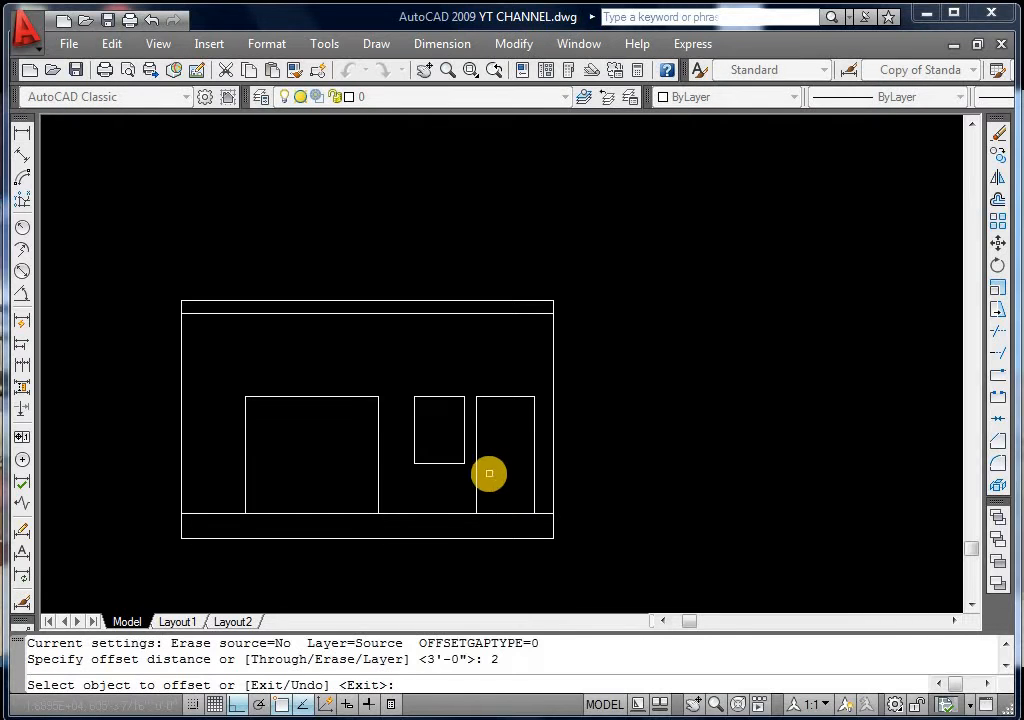
pyautogui.click(469, 477)
pyautogui.press('Escape')
pyautogui.press('Escape')
# Draw rectangles corner to corner over the door outline and the window outline
pyautogui.write('re')
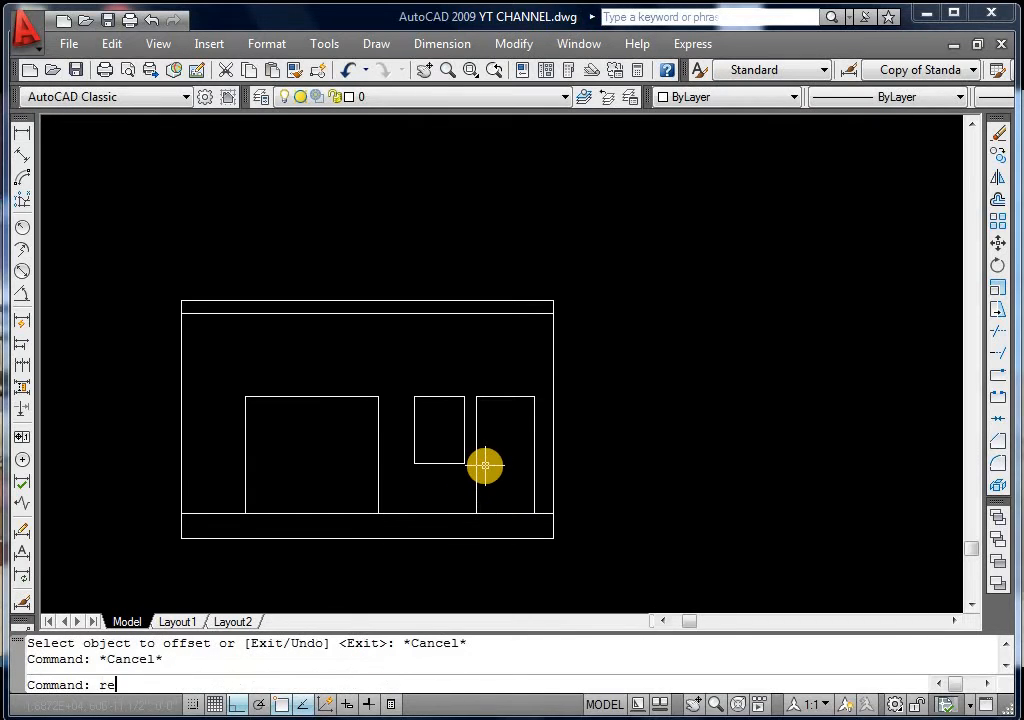
pyautogui.write('c')
pyautogui.press('Return')
pyautogui.click(476, 397)
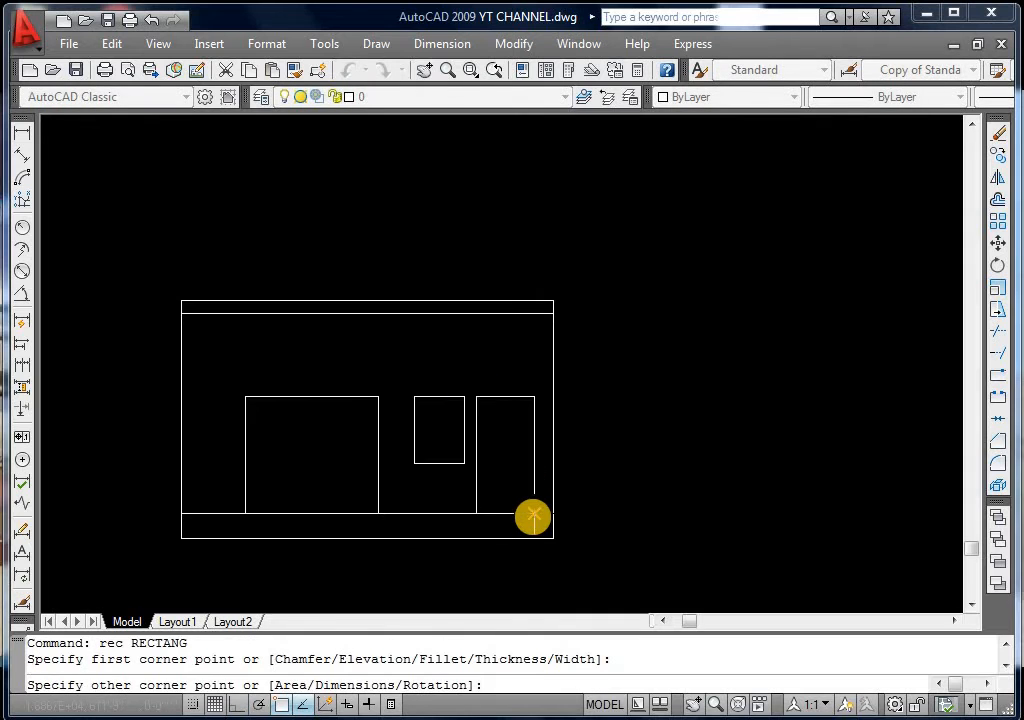
pyautogui.click(534, 514)
pyautogui.press('Return')
pyautogui.press('Return')
pyautogui.click(414, 396)
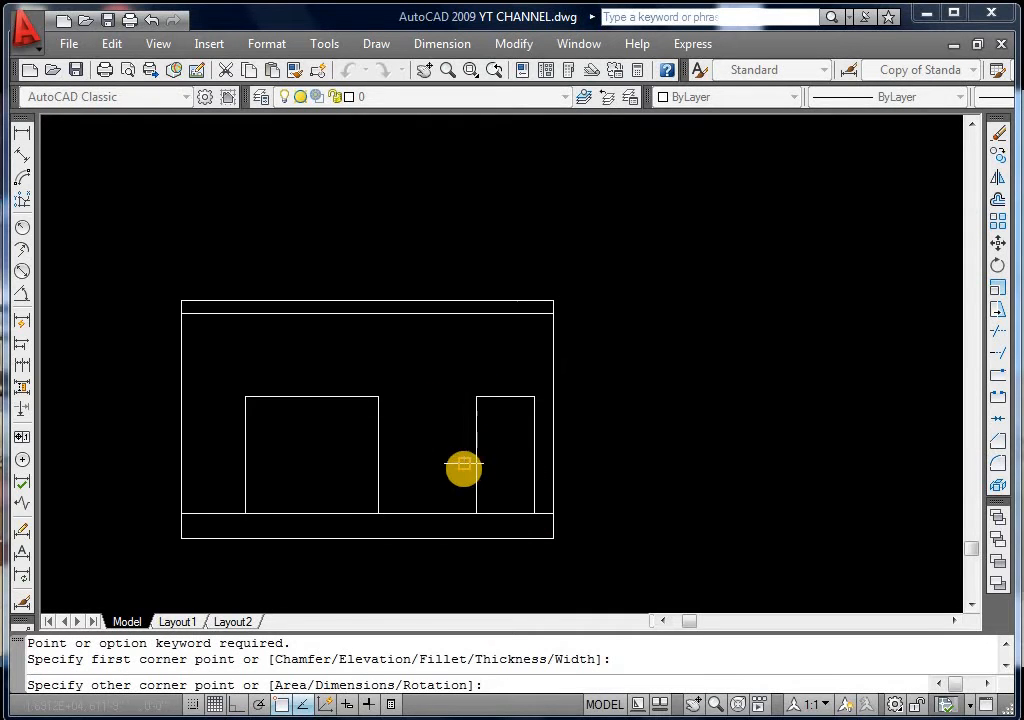
pyautogui.click(464, 463)
# Draw a rectangle over the large opening, from its upper-left corner to its lower-right corner
pyautogui.press('Return')
pyautogui.click(245, 397)
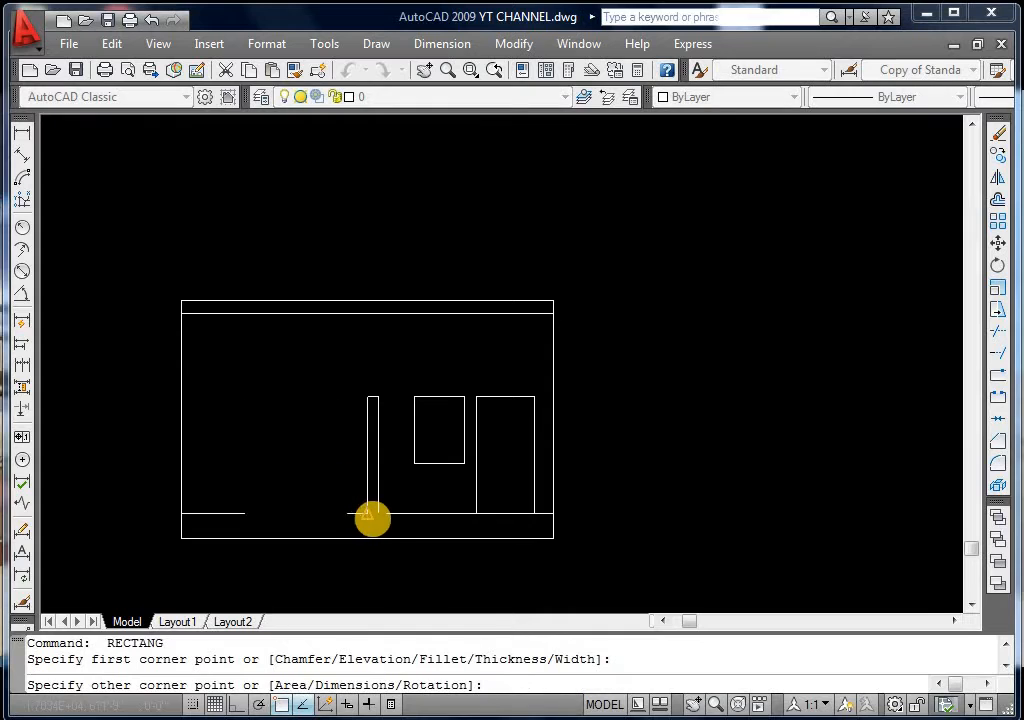
pyautogui.click(379, 514)
pyautogui.press('Escape')
pyautogui.press('Escape')
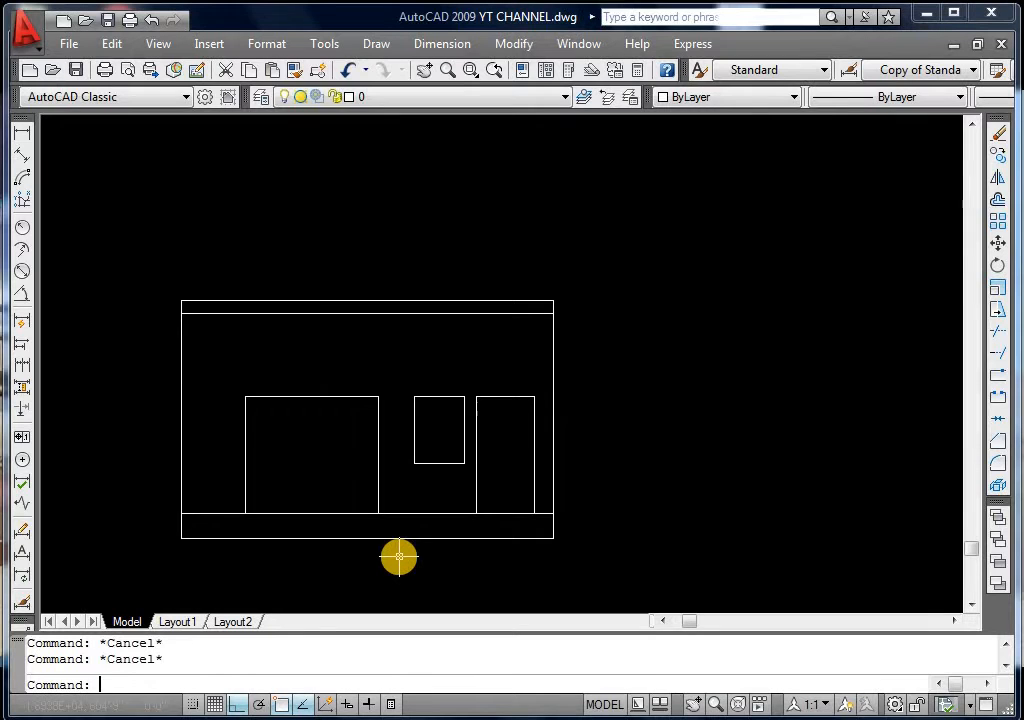
# Draw a rectangle over the left half of the large opening, from its upper-left corner to its base midpoint
pyautogui.write('rec')
pyautogui.press('Return')
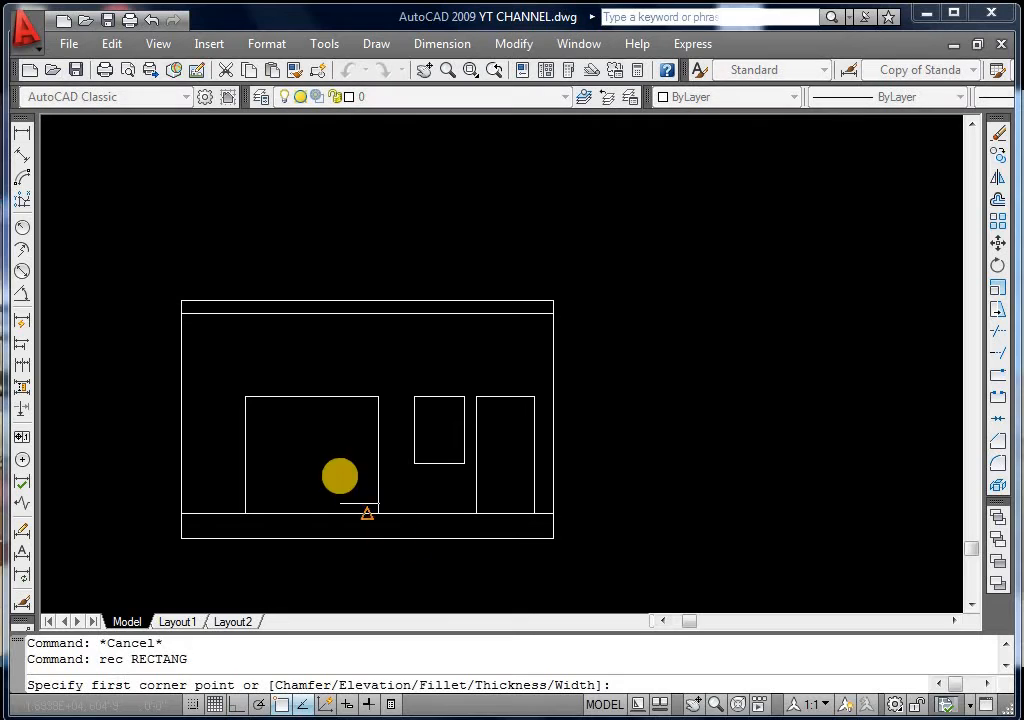
pyautogui.click(247, 399)
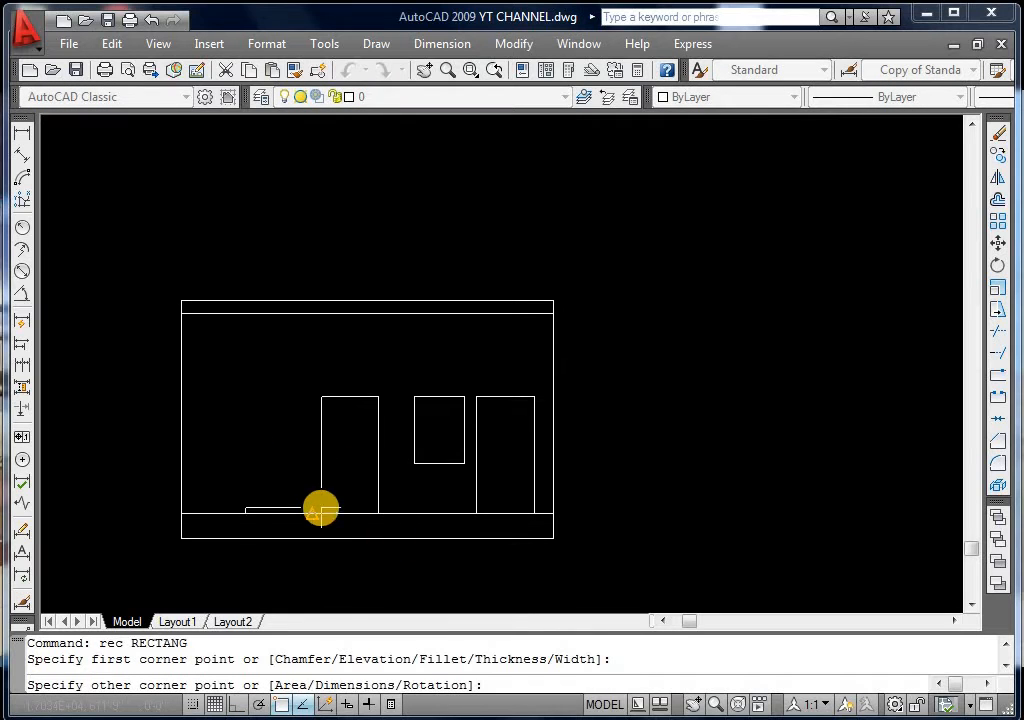
pyautogui.click(312, 513)
pyautogui.press('Escape')
pyautogui.press('Escape')
# Offset the door rectangle inward five times at 2-inch spacing, using the Multiple option, to form nested door frames
pyautogui.write('o')
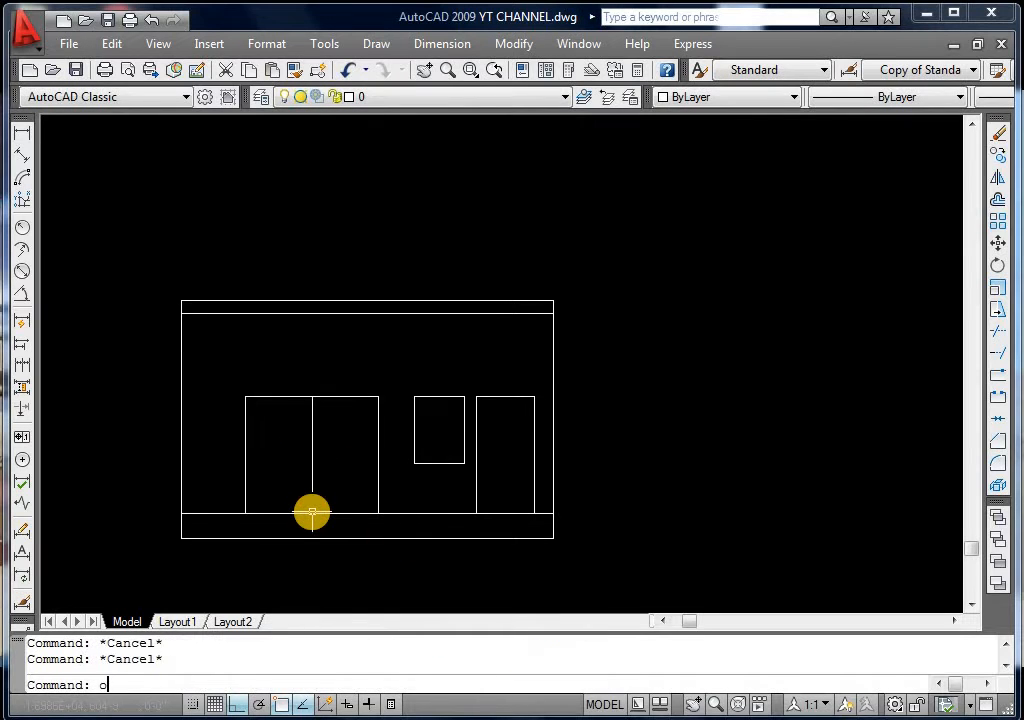
pyautogui.press('Return')
pyautogui.write('2')
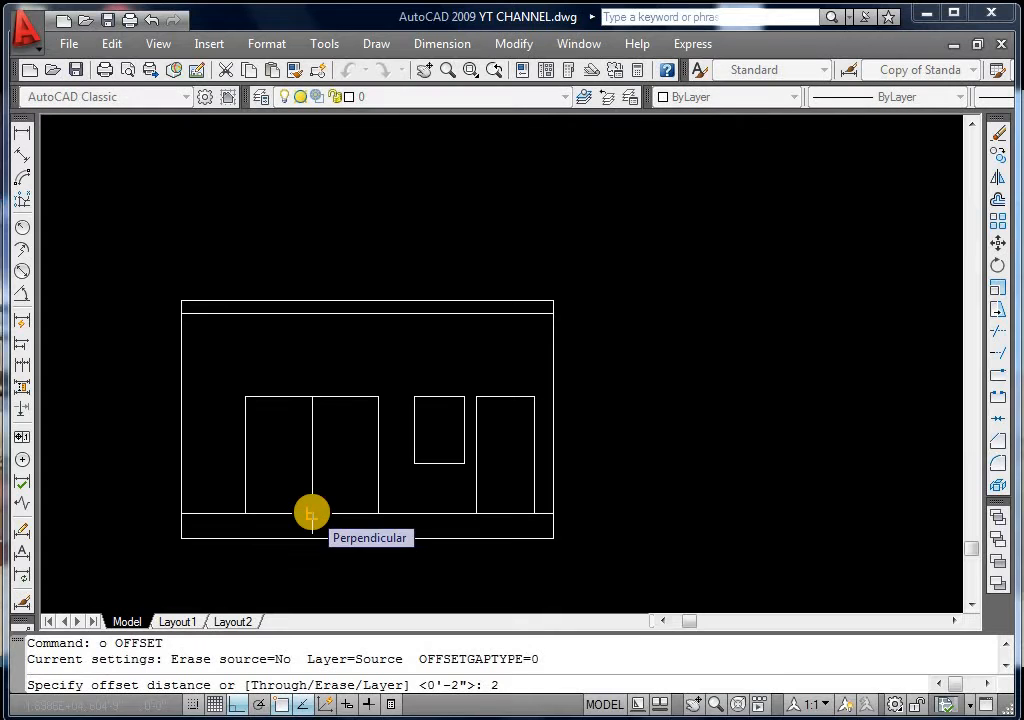
pyautogui.press('Return')
pyautogui.click(510, 397)
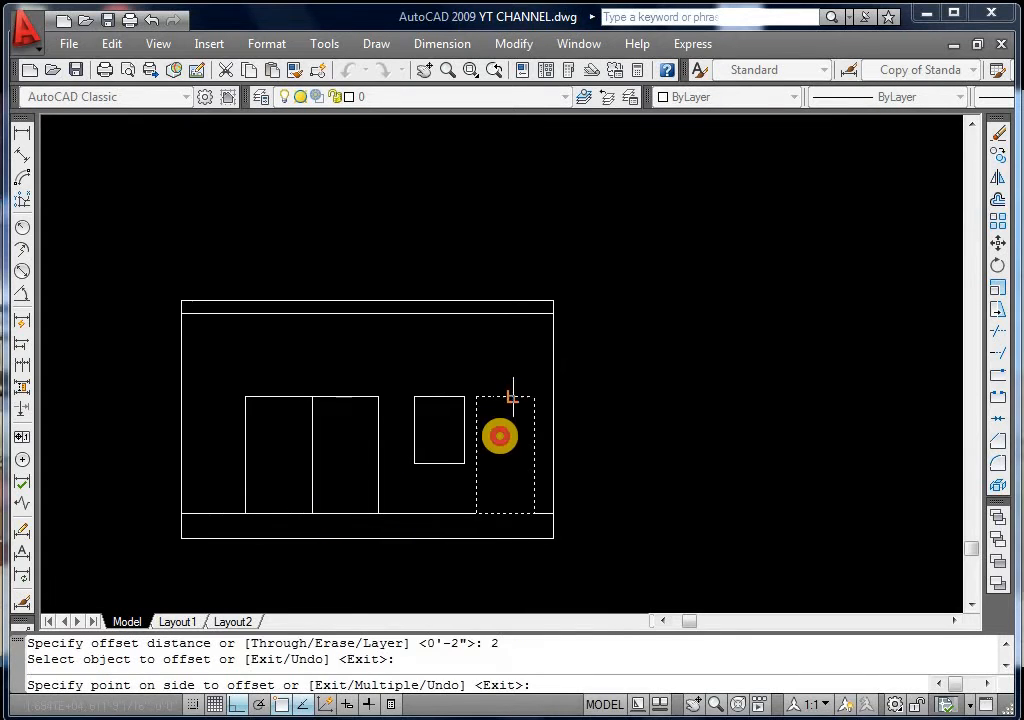
pyautogui.write('m')
pyautogui.press('Return')
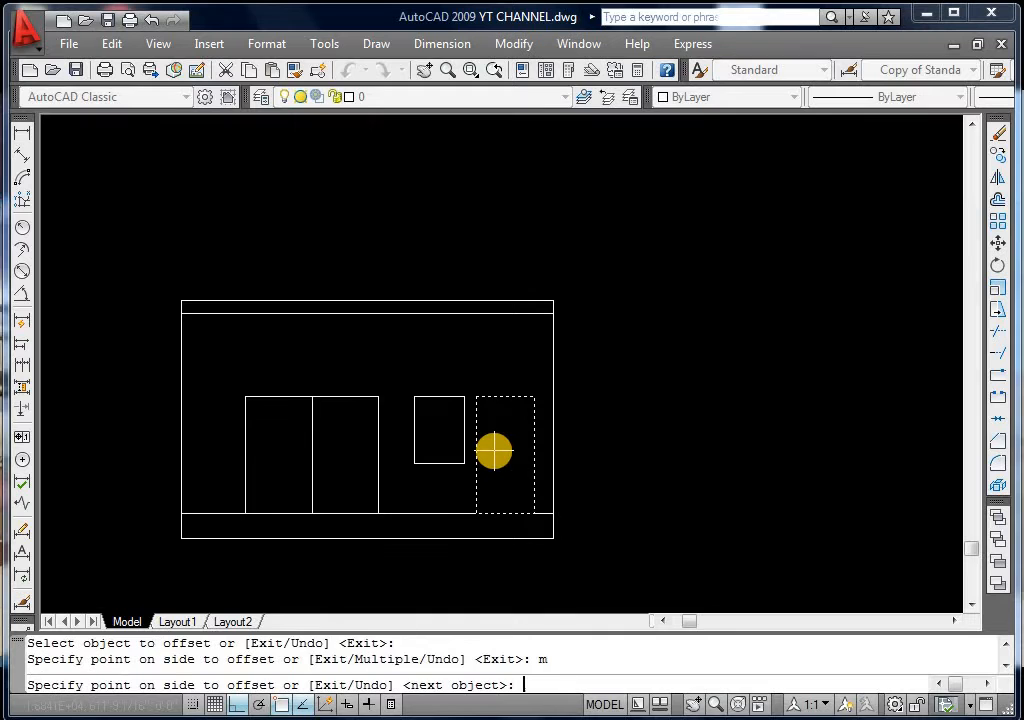
pyautogui.click(500, 485)
pyautogui.click(503, 490)
pyautogui.click(507, 440)
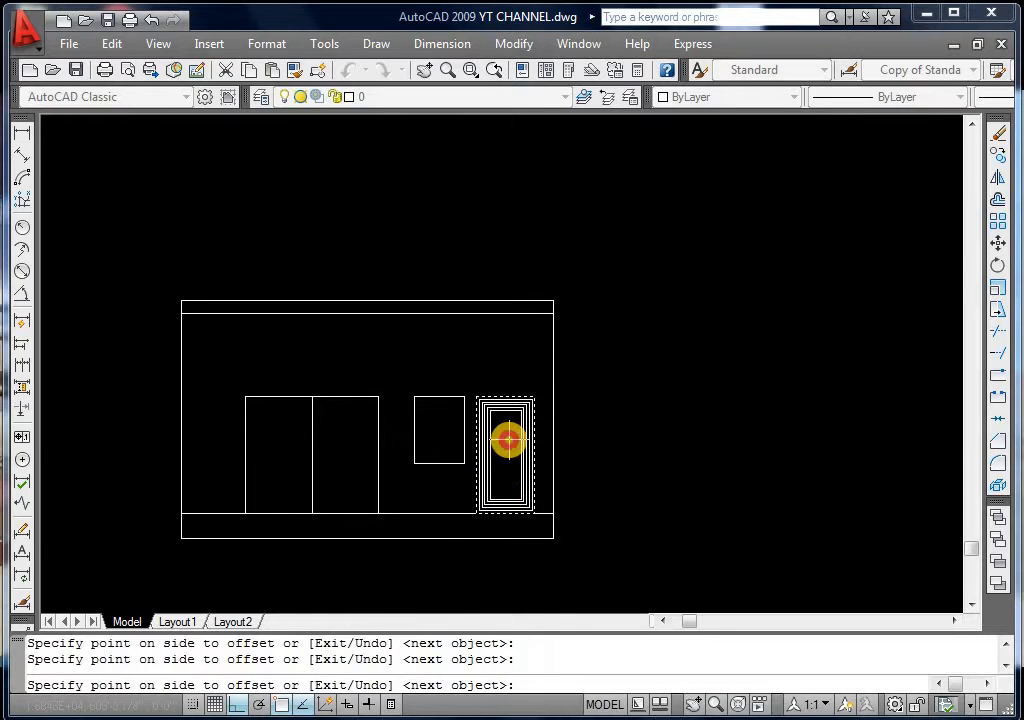
pyautogui.click(499, 460)
pyautogui.press('Escape')
pyautogui.press('Escape')
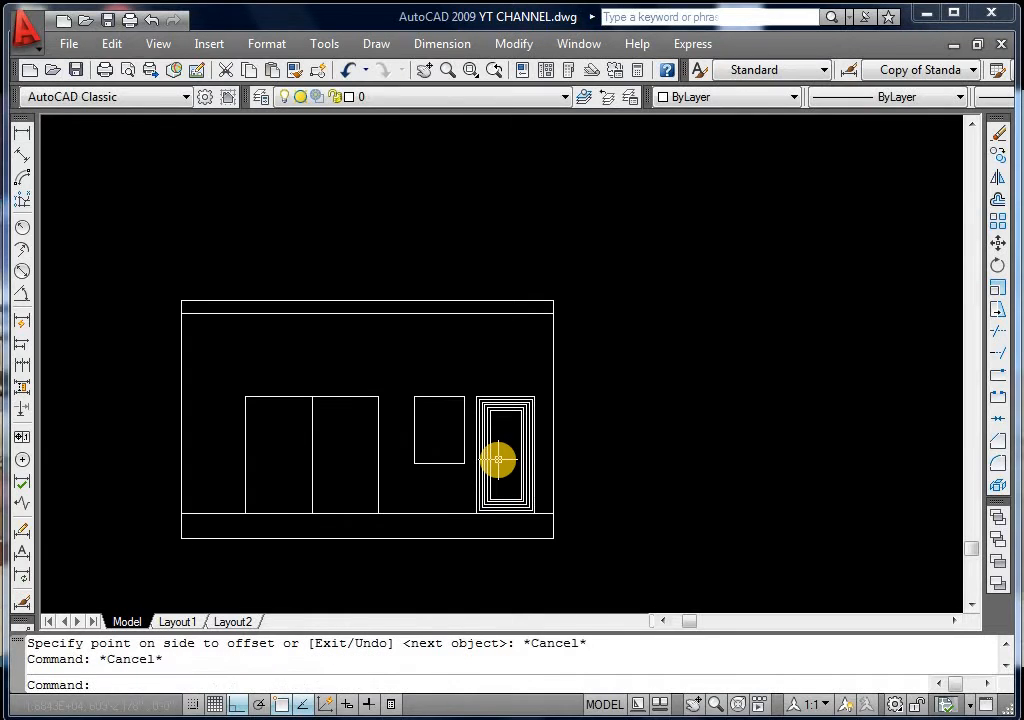
pyautogui.scroll(2, 461, 464)
pyautogui.write('on')
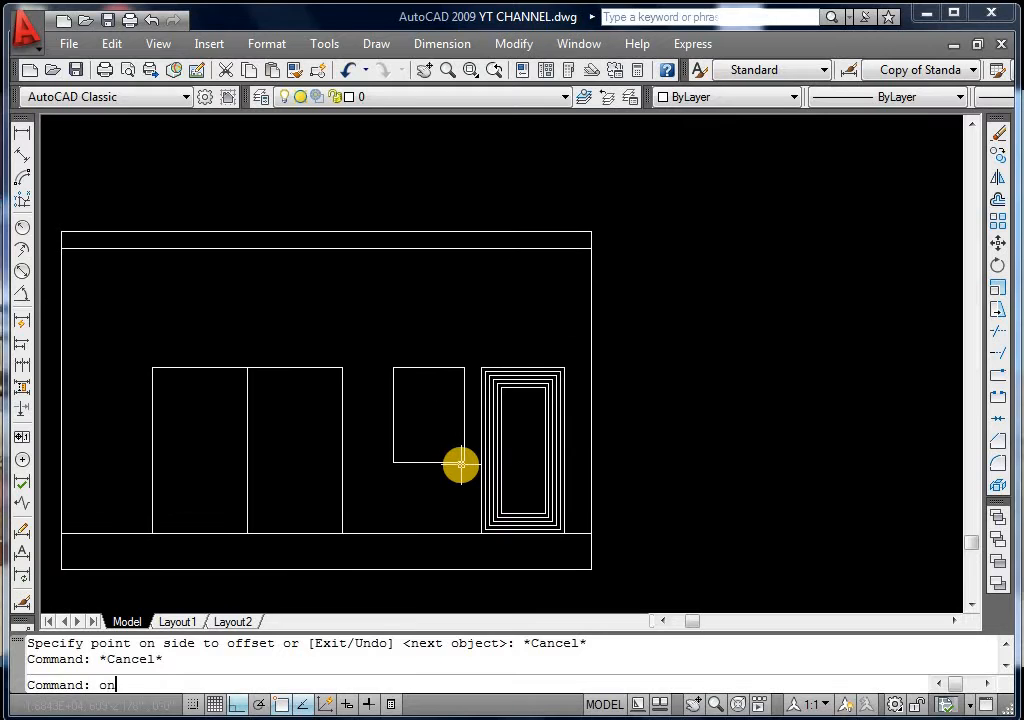
pyautogui.press('Return')
pyautogui.write('2')
pyautogui.press('Return')
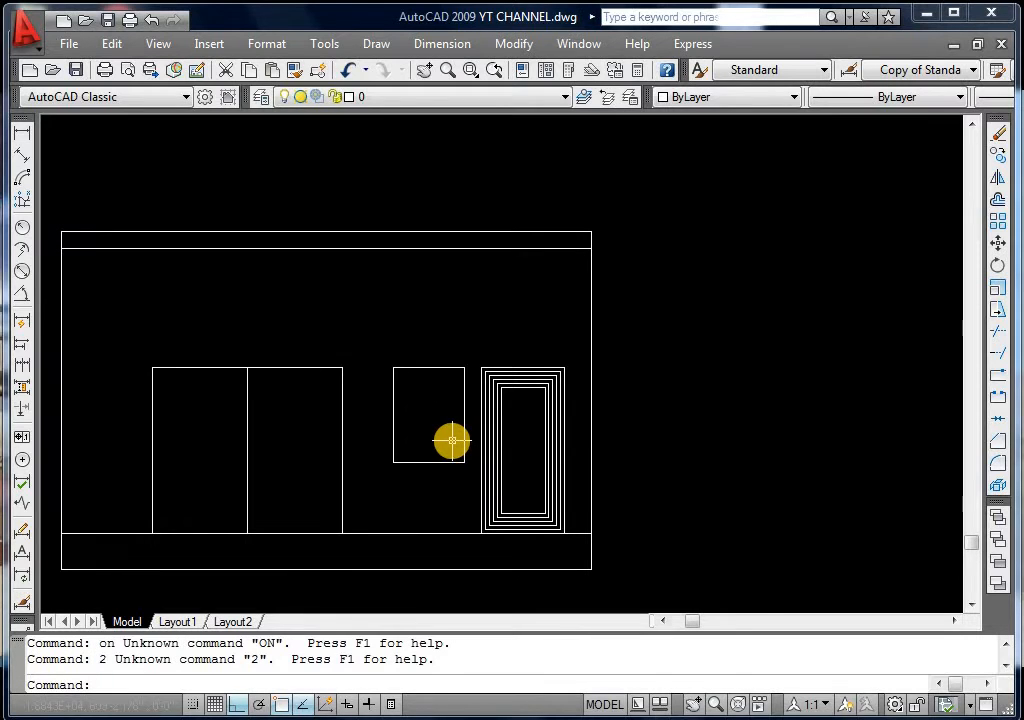
pyautogui.press('Escape')
pyautogui.press('Escape')
# Offset the window rectangle and the left-half rectangle of the large opening inward by 2 inches
pyautogui.write('o')
pyautogui.press('Return')
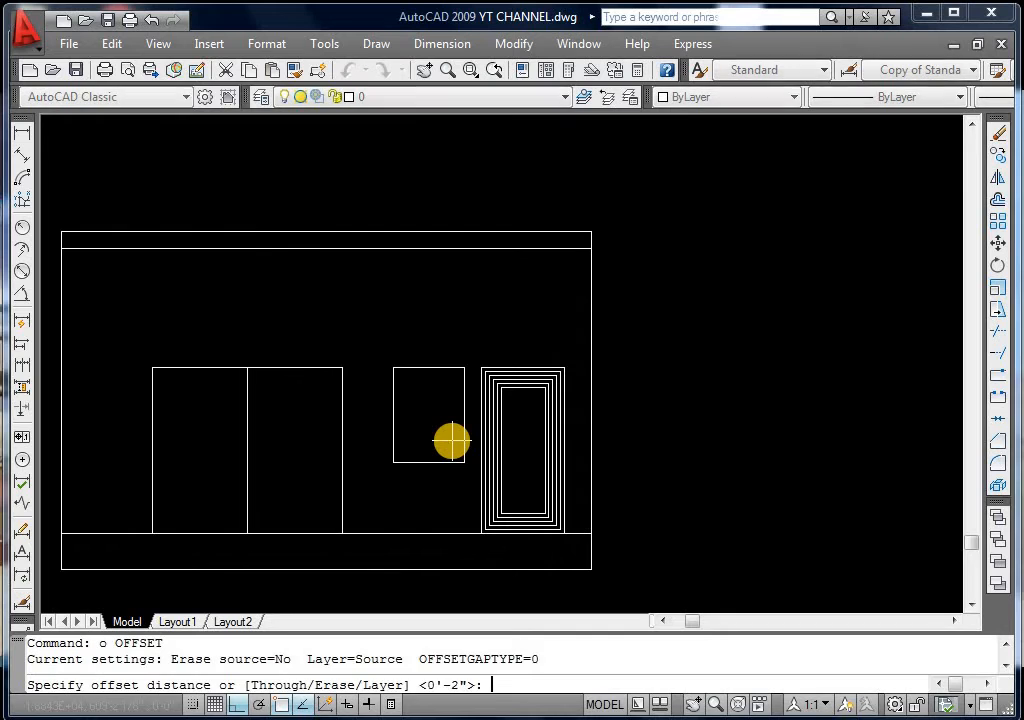
pyautogui.write('2')
pyautogui.press('Return')
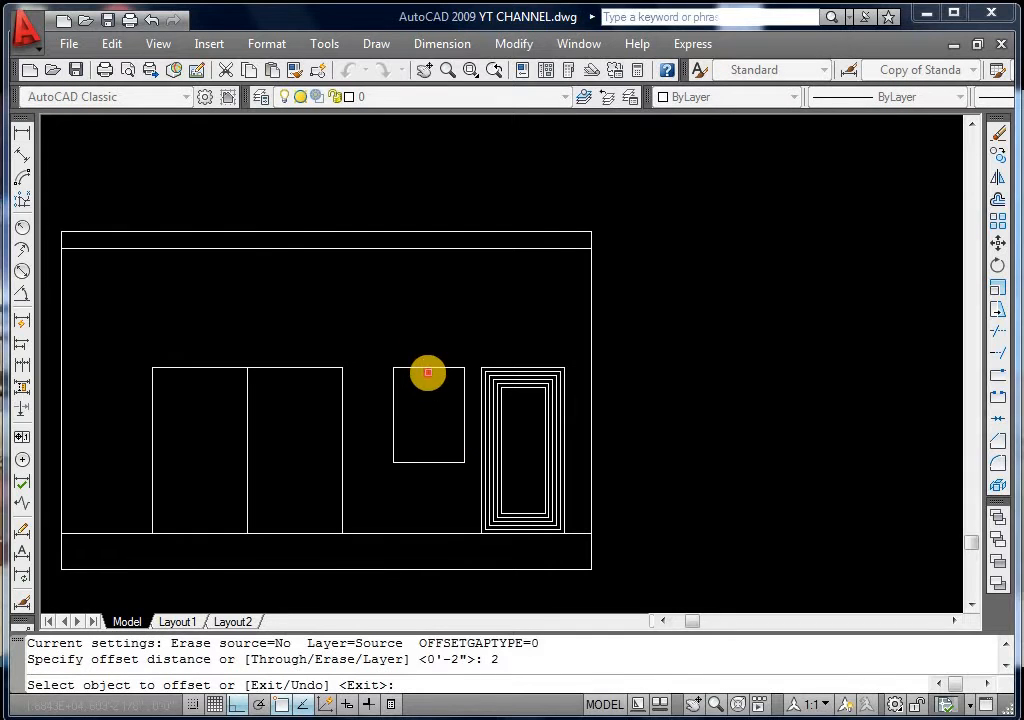
pyautogui.click(428, 368)
pyautogui.click(421, 443)
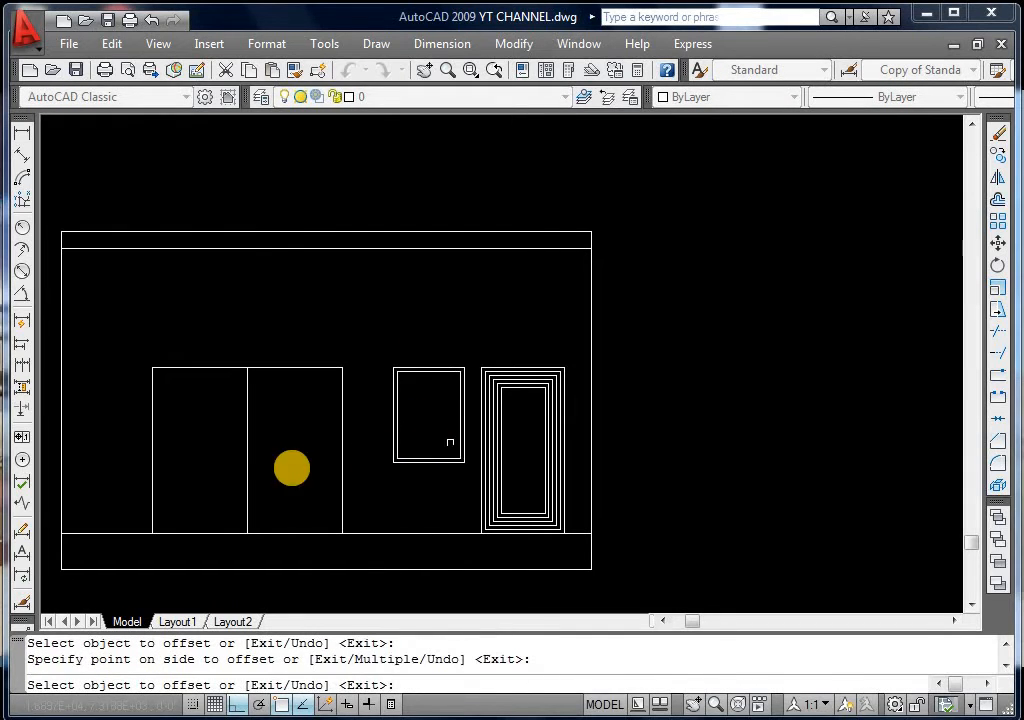
pyautogui.click(228, 368)
pyautogui.click(232, 380)
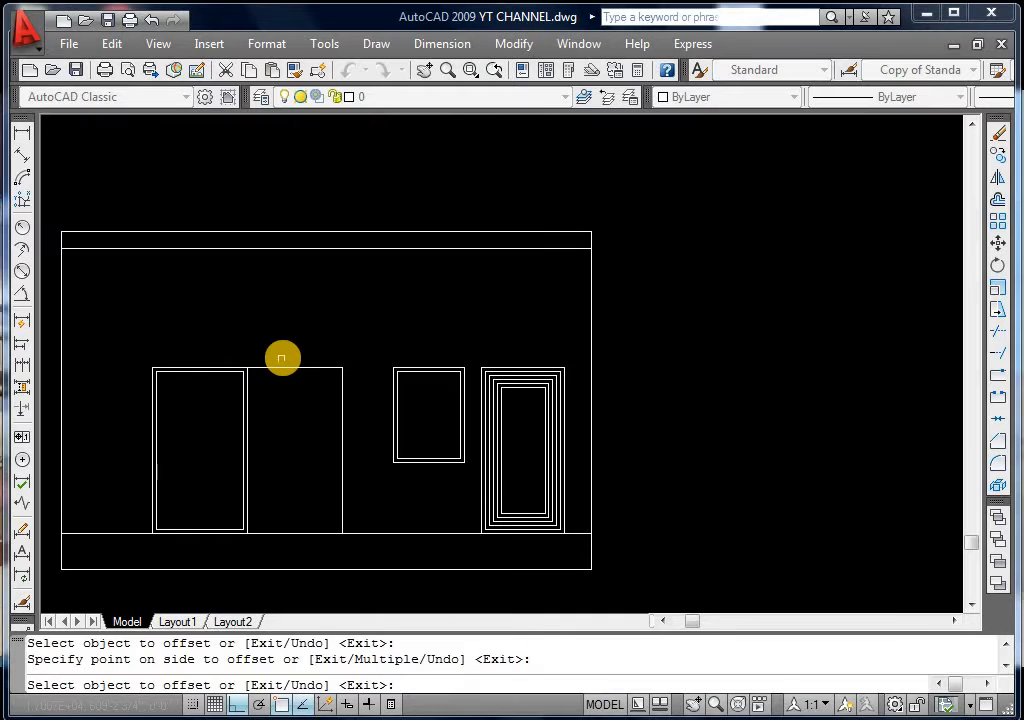
# Try offsetting the large opening's full outline inward by 2 inches, and erase the resulting inner rectangle
pyautogui.click(283, 367)
pyautogui.click(281, 427)
pyautogui.click(250, 403)
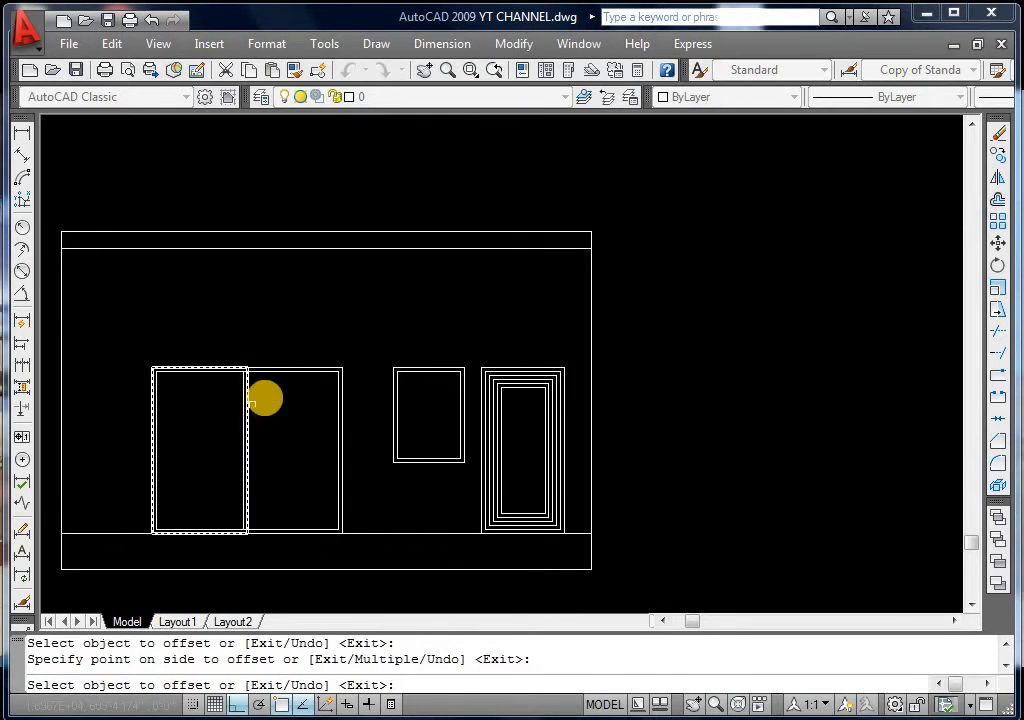
pyautogui.press('Escape')
pyautogui.click(281, 369)
pyautogui.press('Delete')
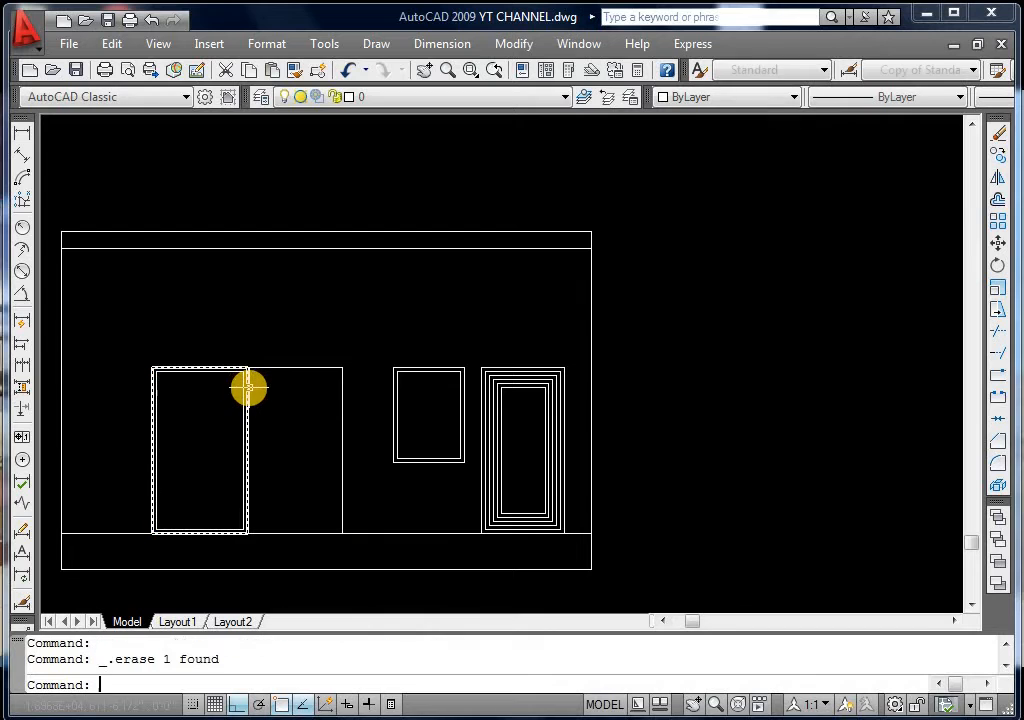
# Copy the left half's inner frame into the right half of the large opening, using the upper-left corners as reference, and save the drawing
pyautogui.click(243, 372)
pyautogui.write('c')
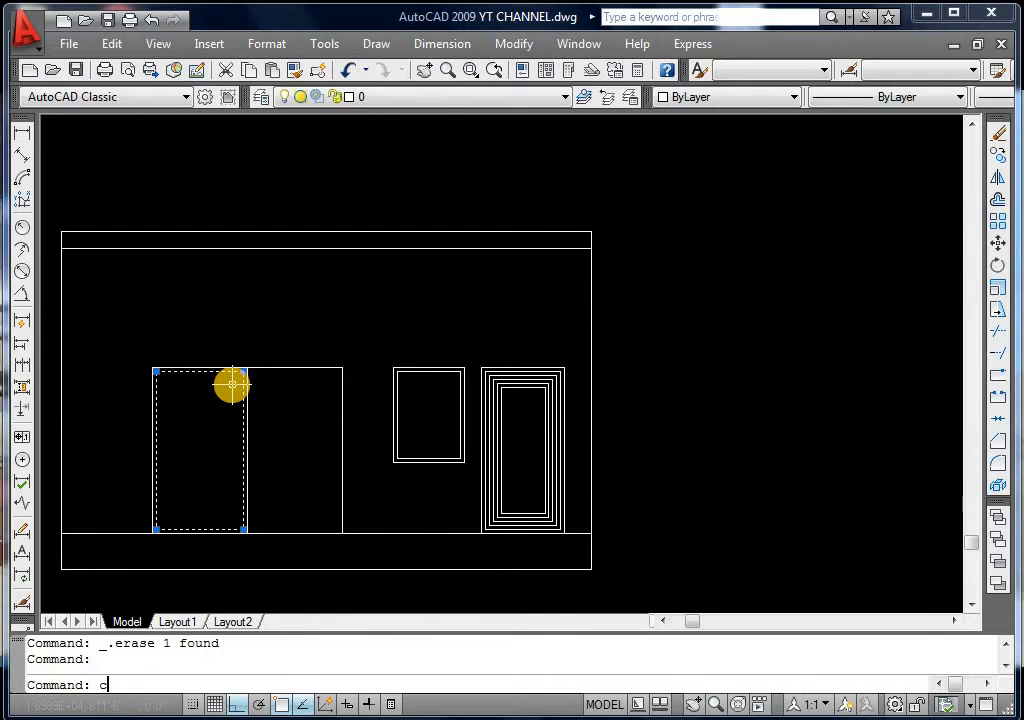
pyautogui.write('o')
pyautogui.press('Return')
pyautogui.click(153, 369)
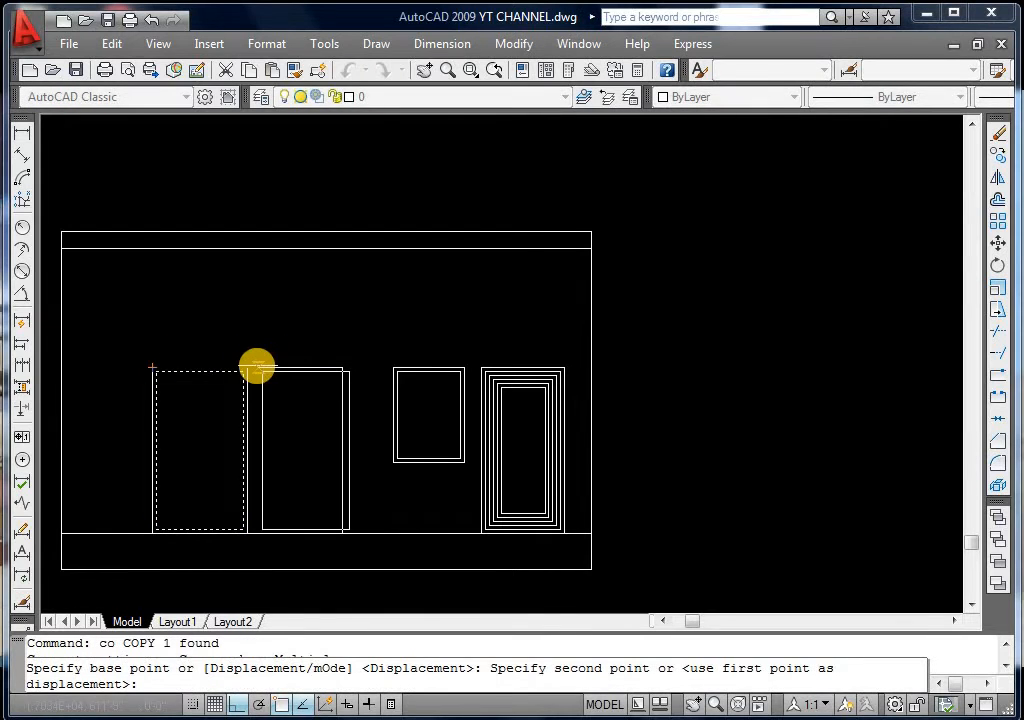
pyautogui.click(247, 367)
pyautogui.press('Escape')
pyautogui.press('Escape')
pyautogui.scroll(-5, 450, 427)
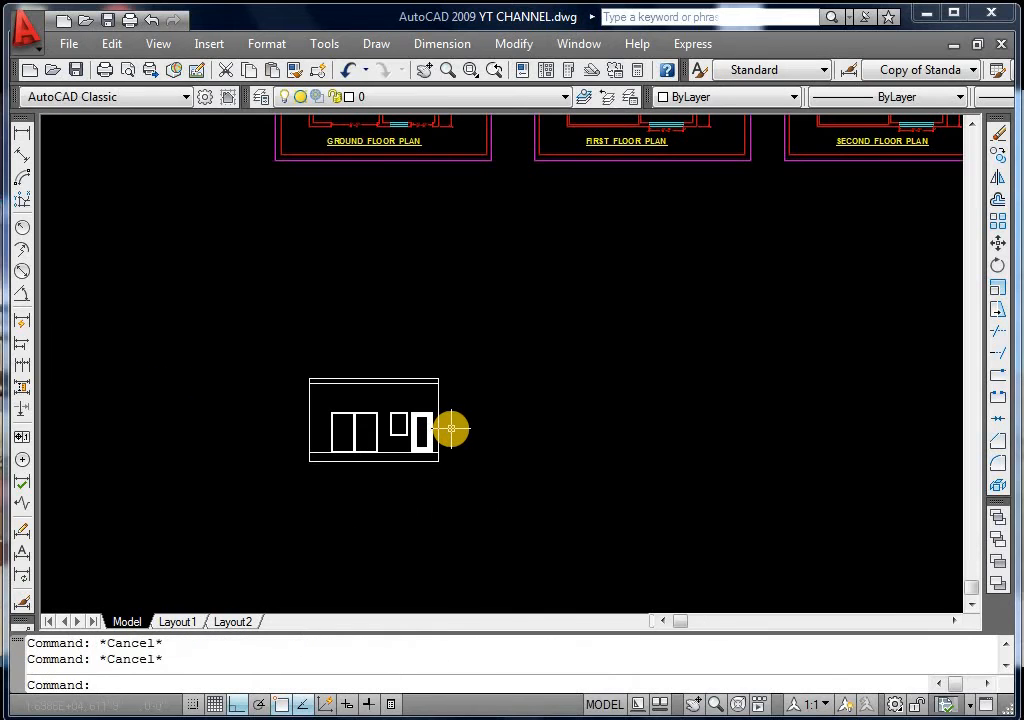
pyautogui.hotkey('ctrl', 's')
pyautogui.scroll(-2, 416, 466)
pyautogui.press('Escape')
pyautogui.press('Escape')
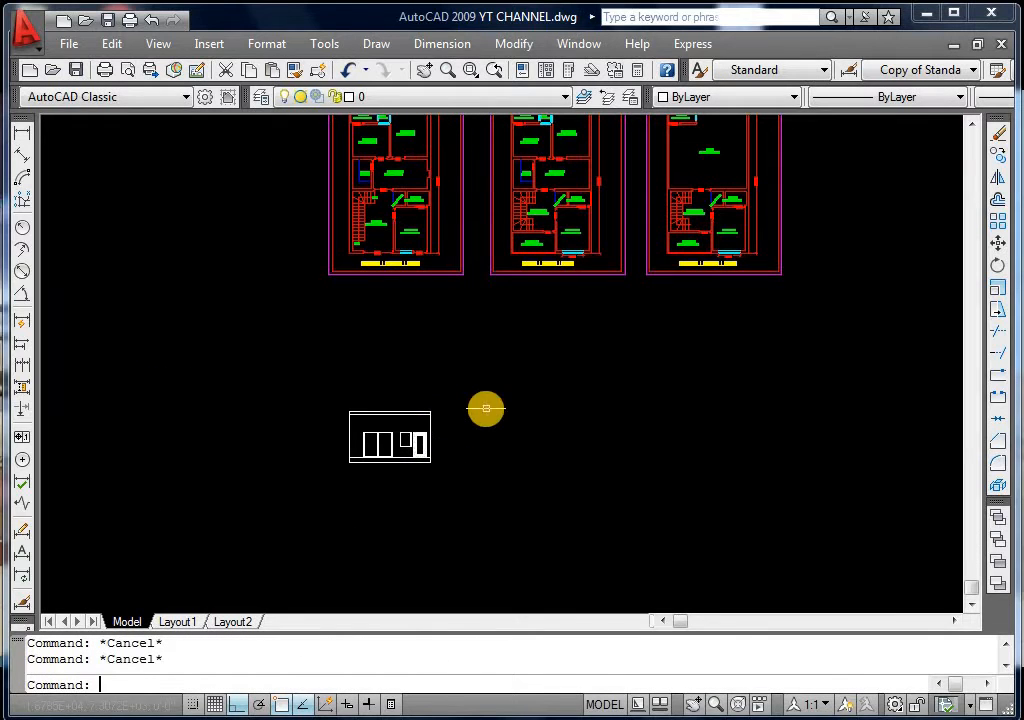
pyautogui.hotkey('ctrl', 's')
# Move the whole elevation straight up about 25 feet, closer to the ground floor plan
pyautogui.click(304, 496)
pyautogui.click(462, 400)
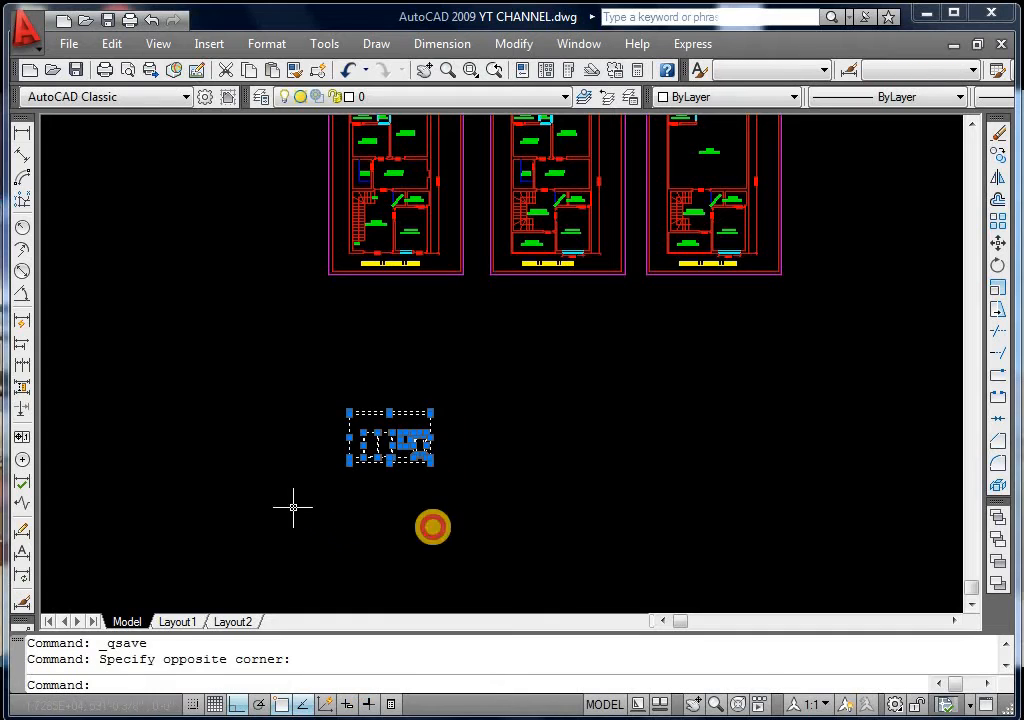
pyautogui.write('m')
pyautogui.press('Return')
pyautogui.click(470, 520)
pyautogui.click(495, 432)
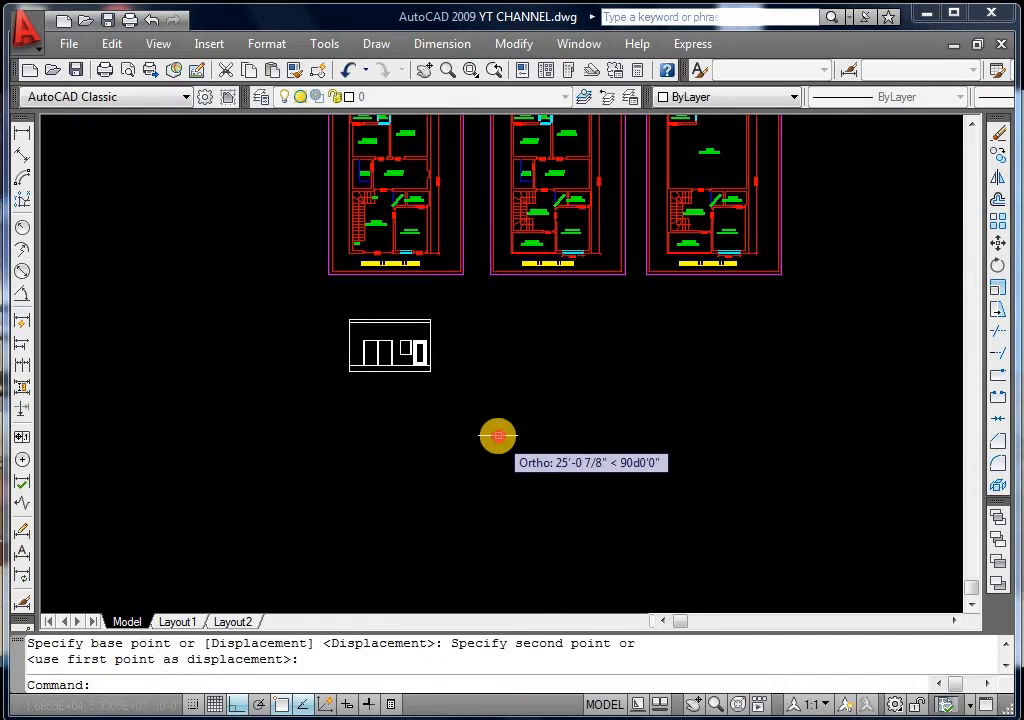
pyautogui.press('Escape')
pyautogui.press('Escape')
# Copy the elevation from the ground floor plan's lower-left corner to the first floor plan's lower-left corner, and save the drawing
pyautogui.click(462, 316)
pyautogui.click(293, 411)
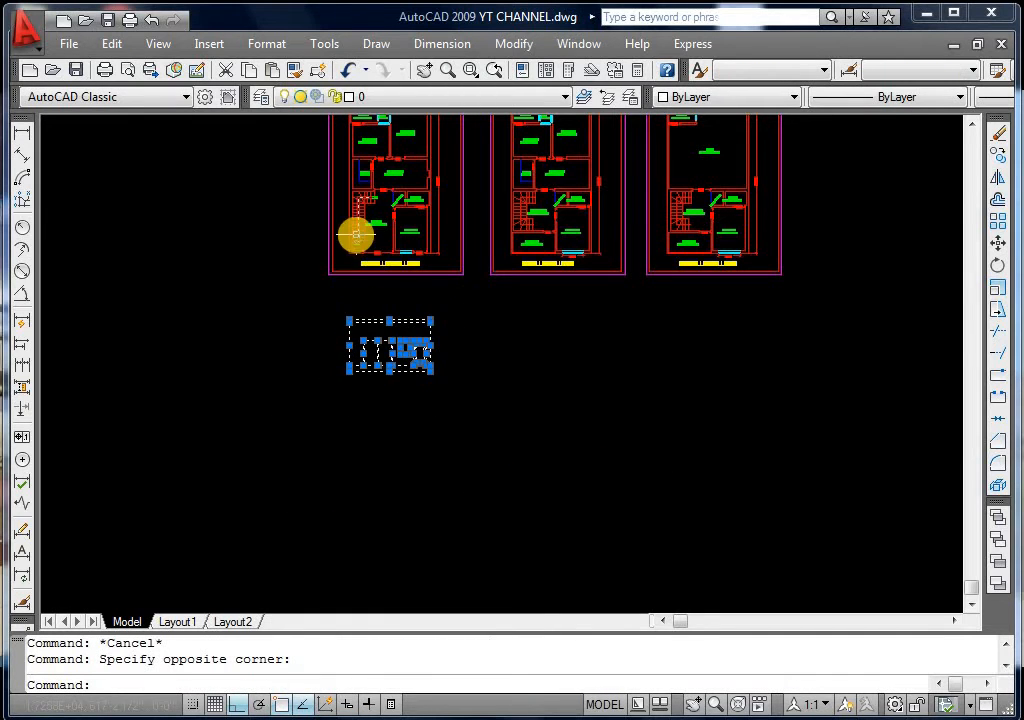
pyautogui.scroll(3, 354, 231)
pyautogui.write('co')
pyautogui.press('Return')
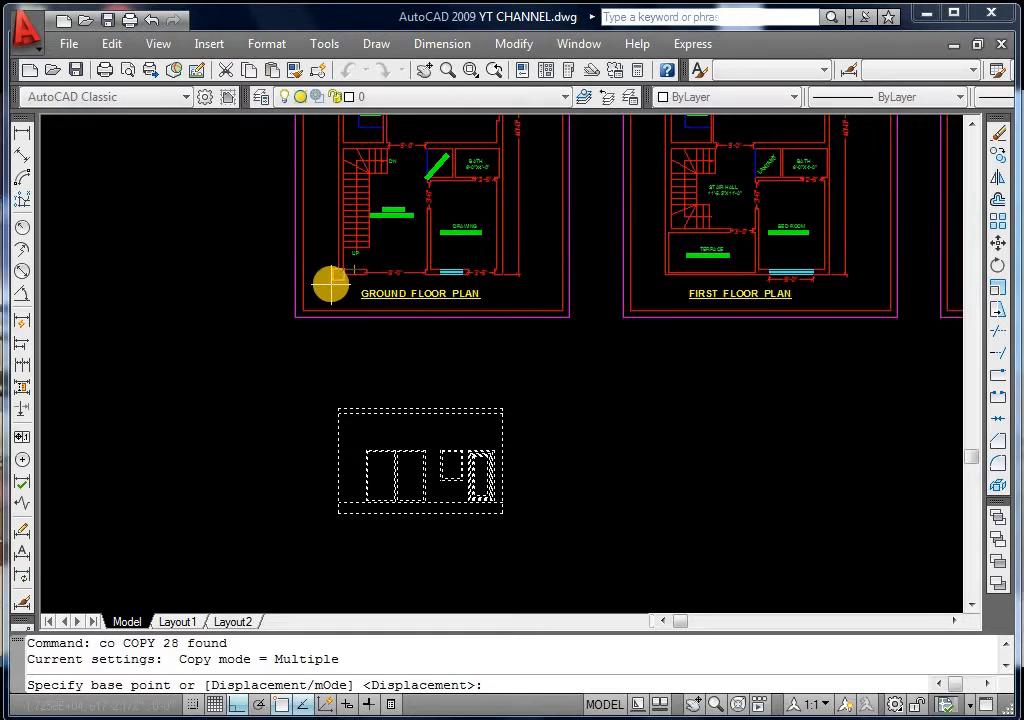
pyautogui.click(340, 272)
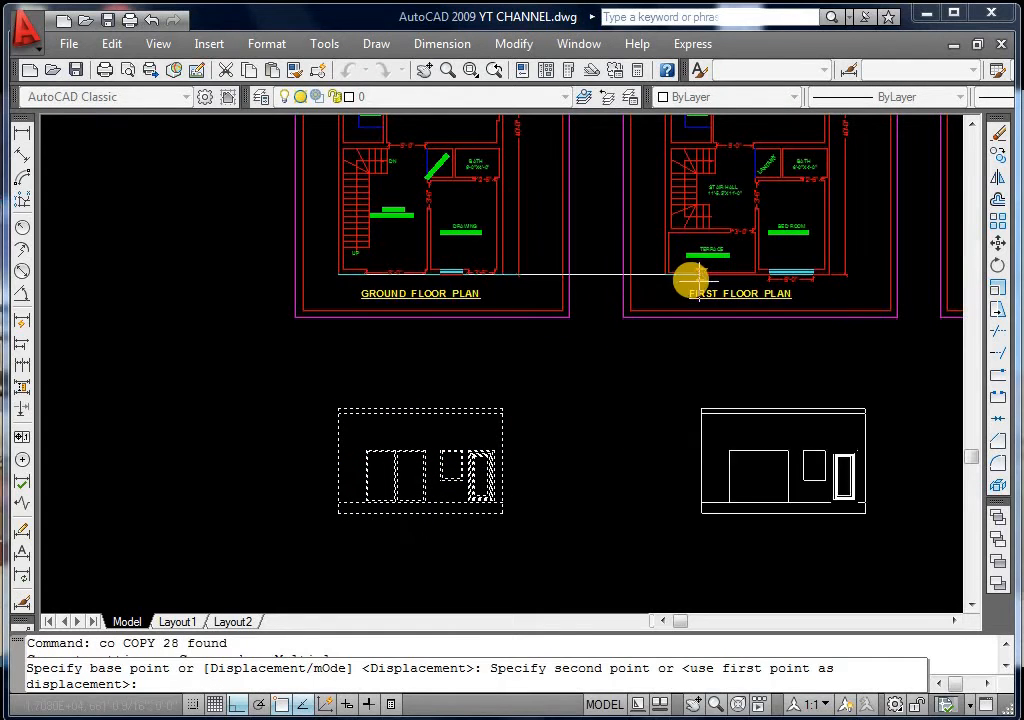
pyautogui.click(660, 276)
pyautogui.press('Escape')
pyautogui.press('Escape')
pyautogui.press('Escape')
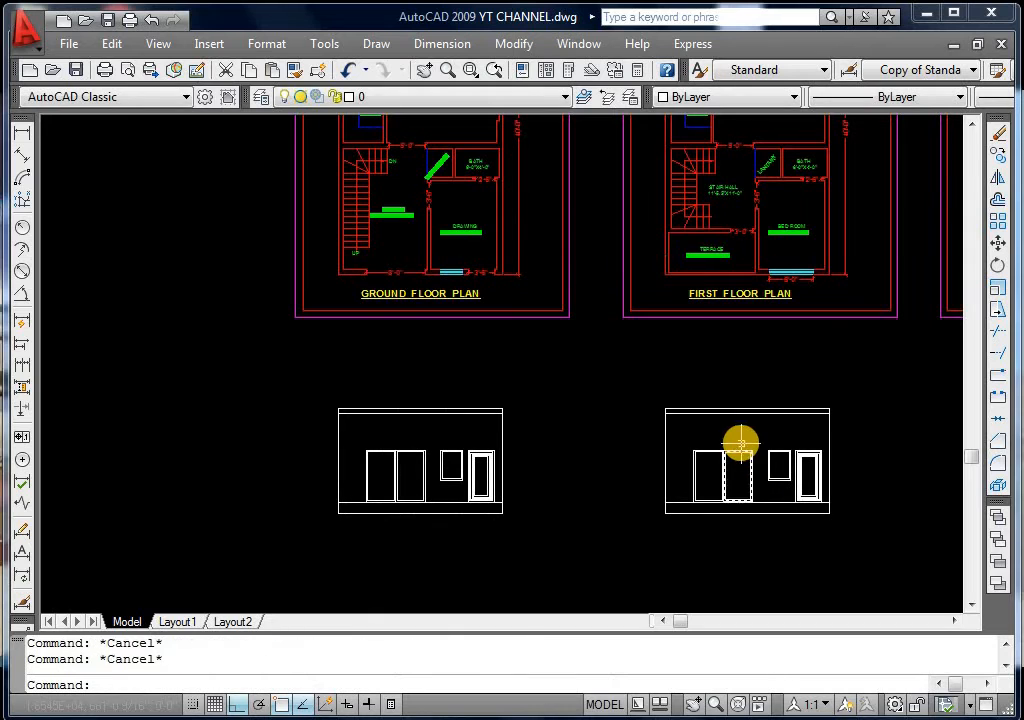
pyautogui.hotkey('ctrl', 's')
pyautogui.scroll(-2, 565, 405)
pyautogui.press('Escape')
pyautogui.press('Escape')
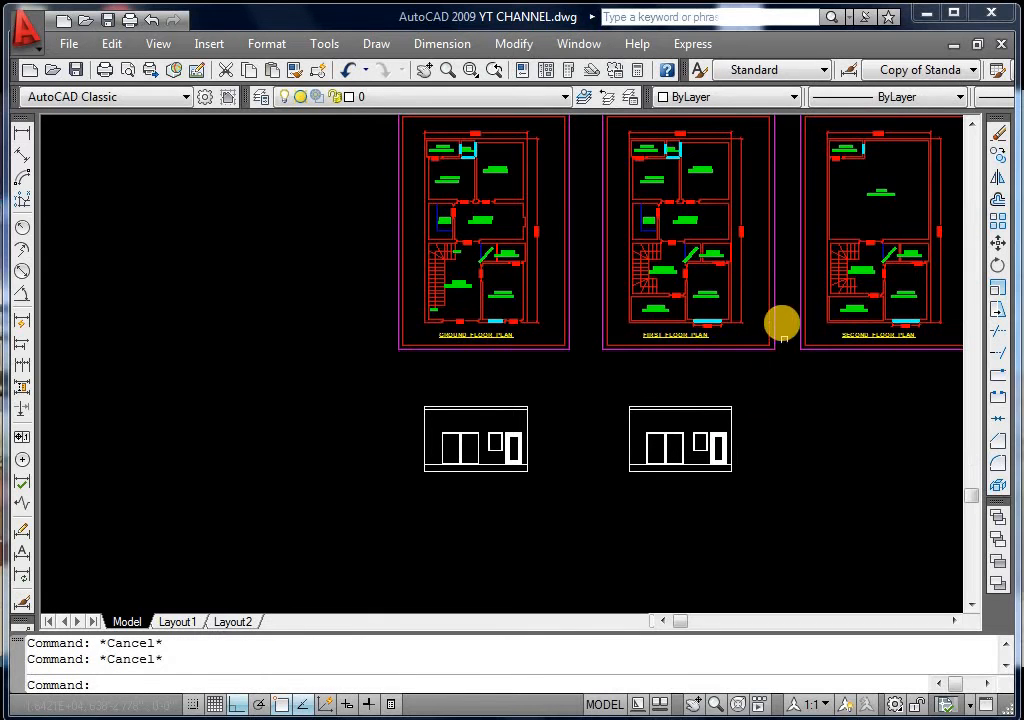
# Move the elevation copy under the first floor plan straight down, clear below the ground floor elevation's level
pyautogui.click(757, 405)
pyautogui.click(604, 507)
pyautogui.write('m')
pyautogui.press('Return')
pyautogui.click(861, 418)
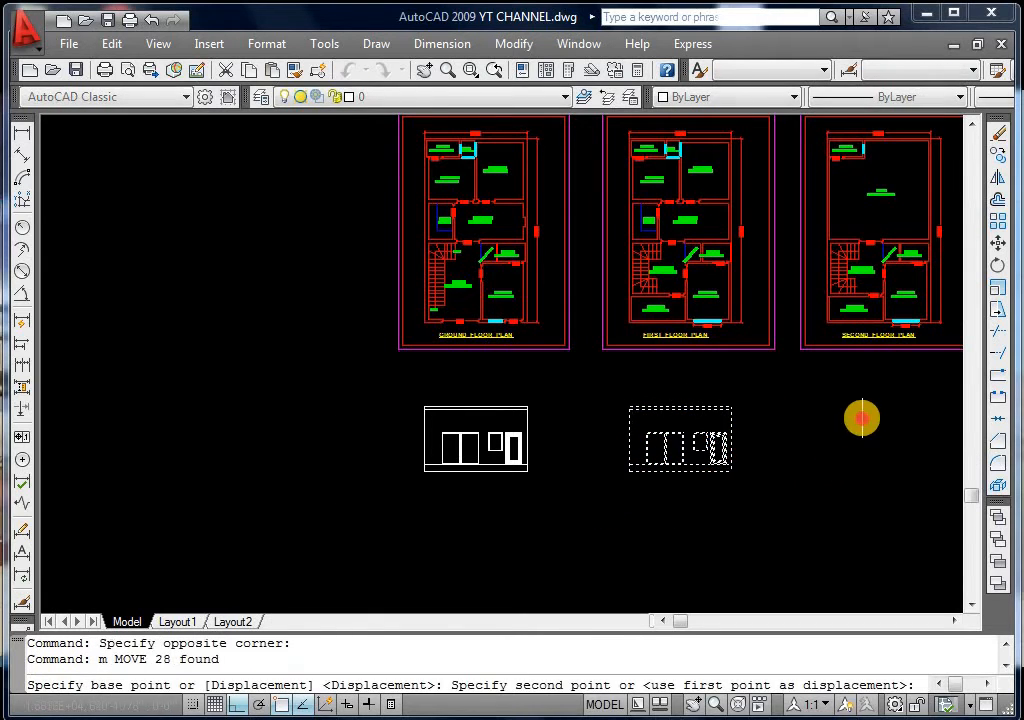
pyautogui.click(872, 514)
pyautogui.press('Escape')
pyautogui.press('Escape')
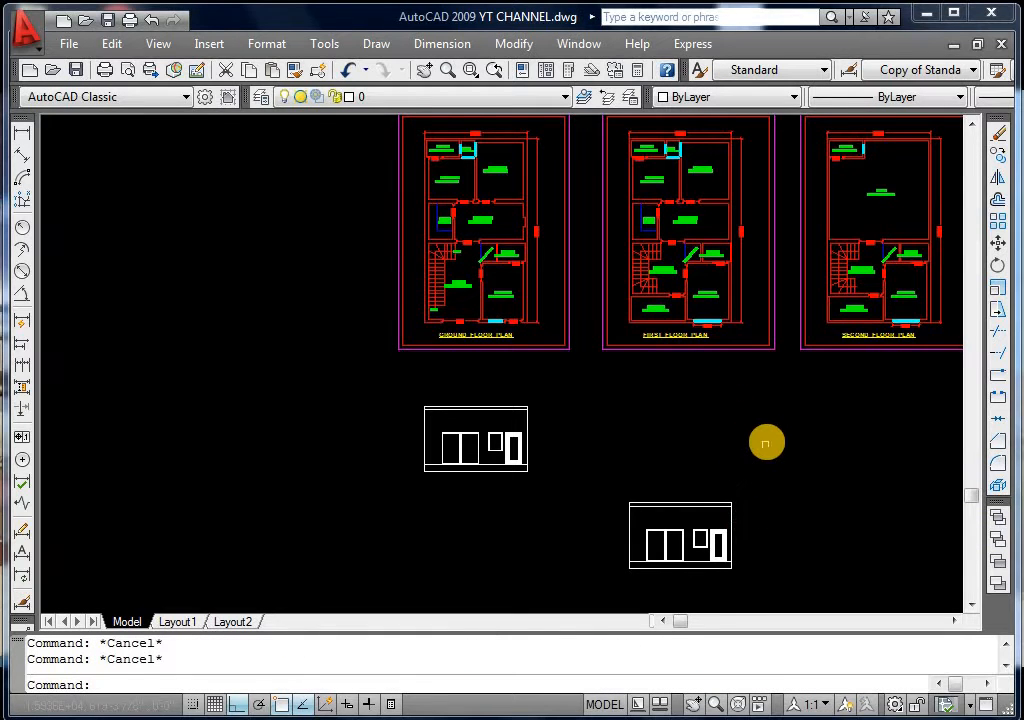
# Draw a vertical line from the elevation copy's upper-right corner up to the first floor plan's lower-right outer corner
pyautogui.write('l')
pyautogui.press('Return')
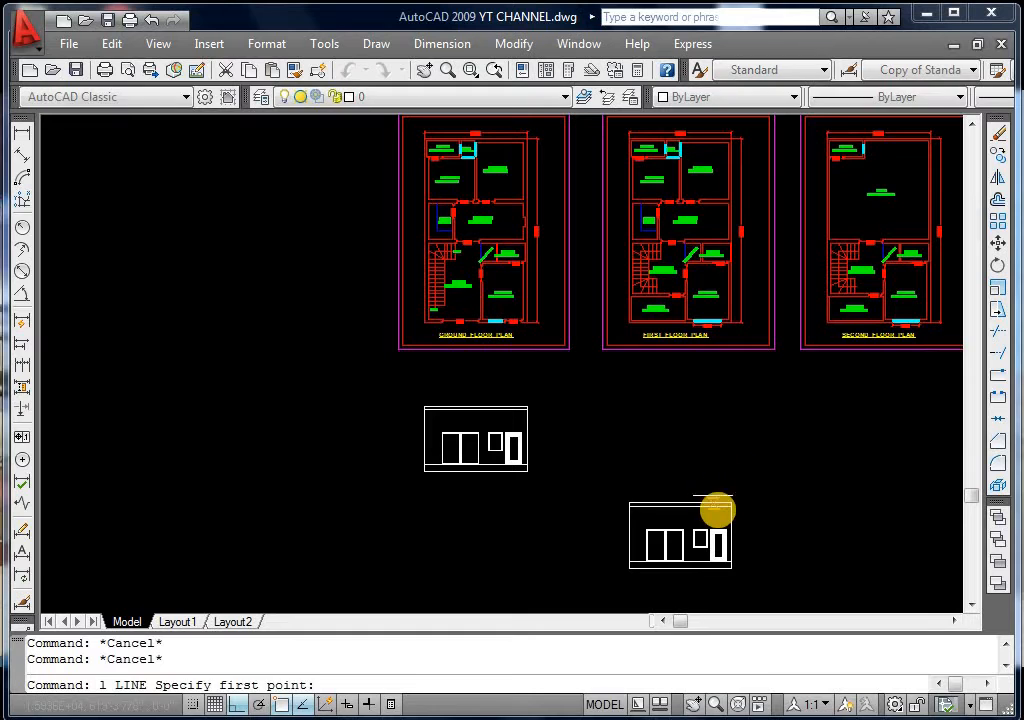
pyautogui.click(734, 502)
pyautogui.scroll(3, 736, 343)
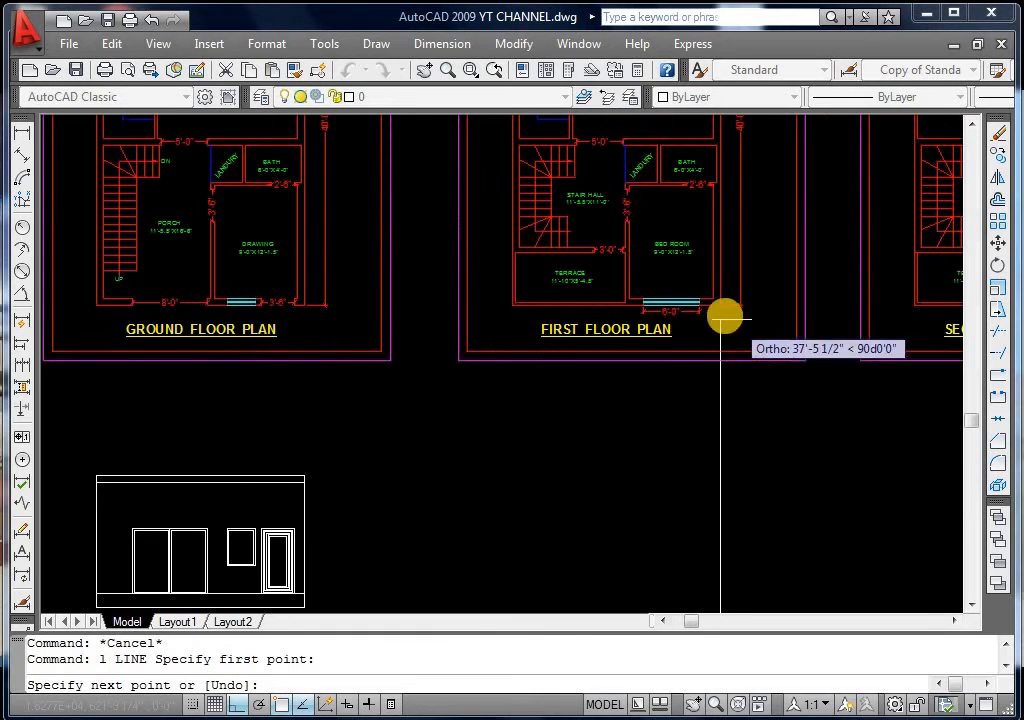
pyautogui.scroll(3, 712, 305)
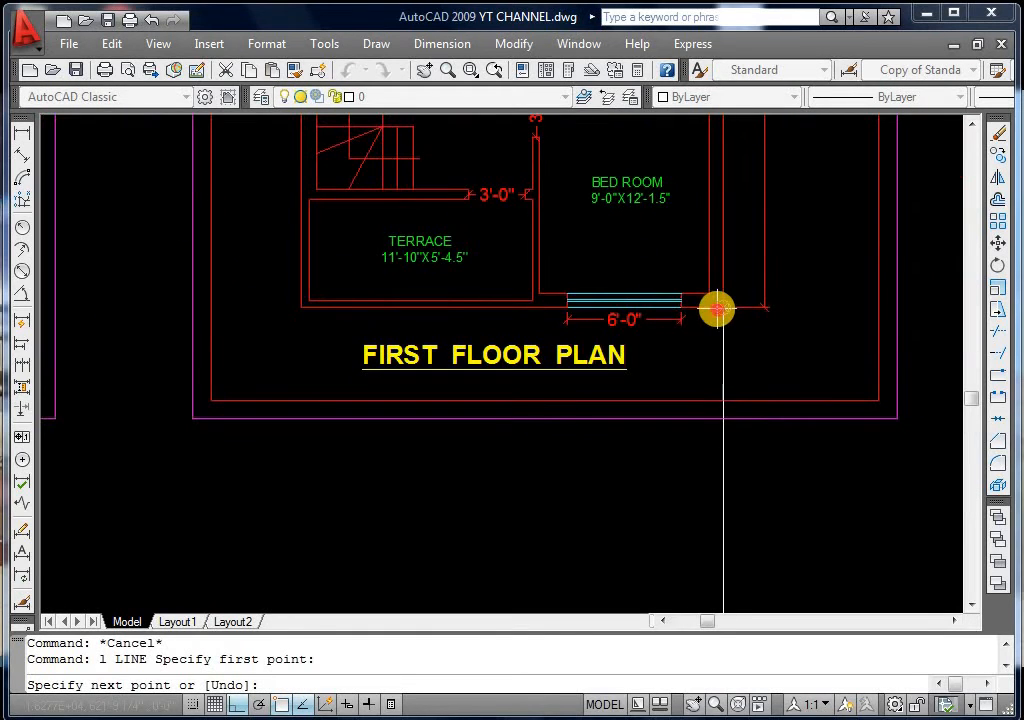
pyautogui.click(715, 306)
pyautogui.scroll(-2, 735, 335)
pyautogui.press('Escape')
pyautogui.press('Escape')
# Copy the vertical projection line from the first floor plan's lower-right corner to both window edges, the terrace's right inner corner and the plan's lower-left outer corner
pyautogui.click(728, 324)
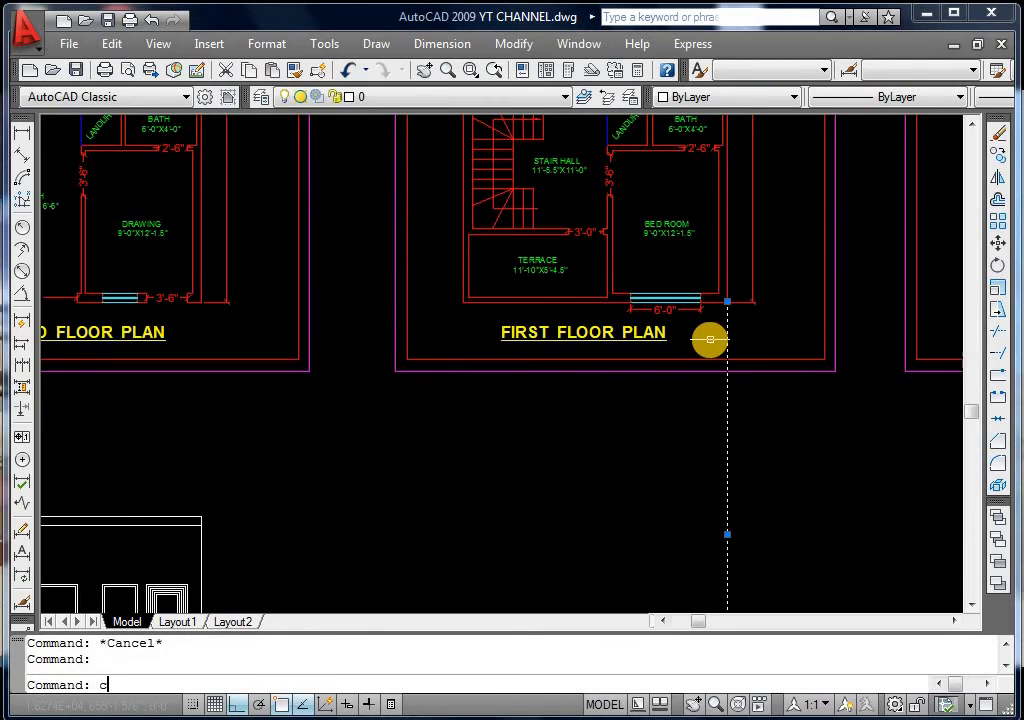
pyautogui.write('co')
pyautogui.press('Return')
pyautogui.scroll(3, 712, 330)
pyautogui.click(740, 279)
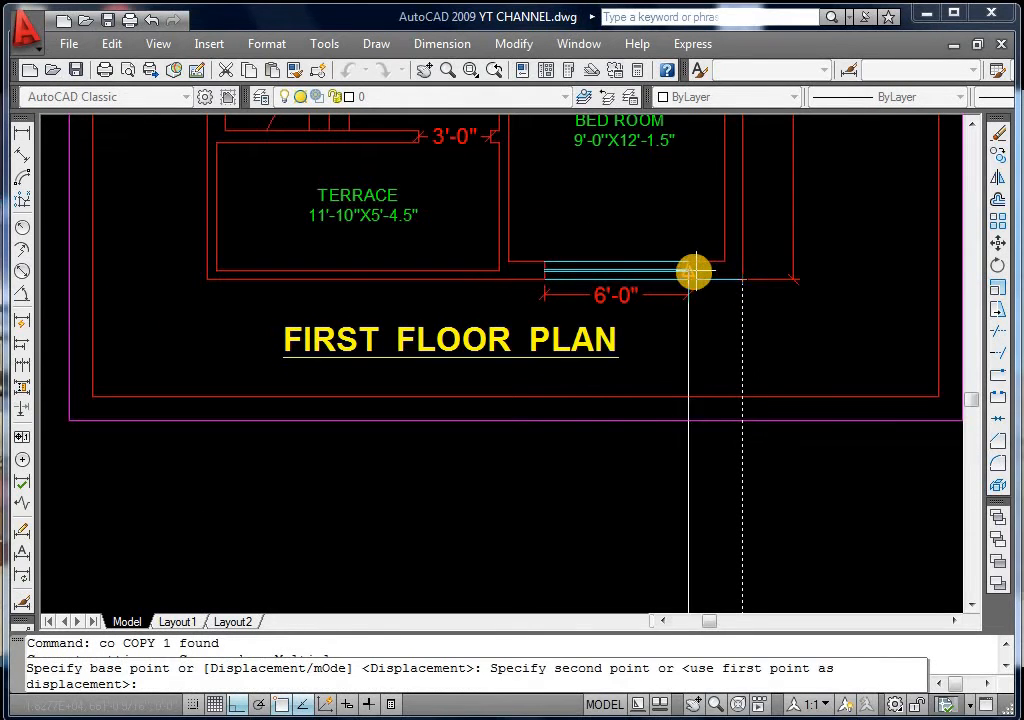
pyautogui.click(688, 281)
pyautogui.click(663, 279)
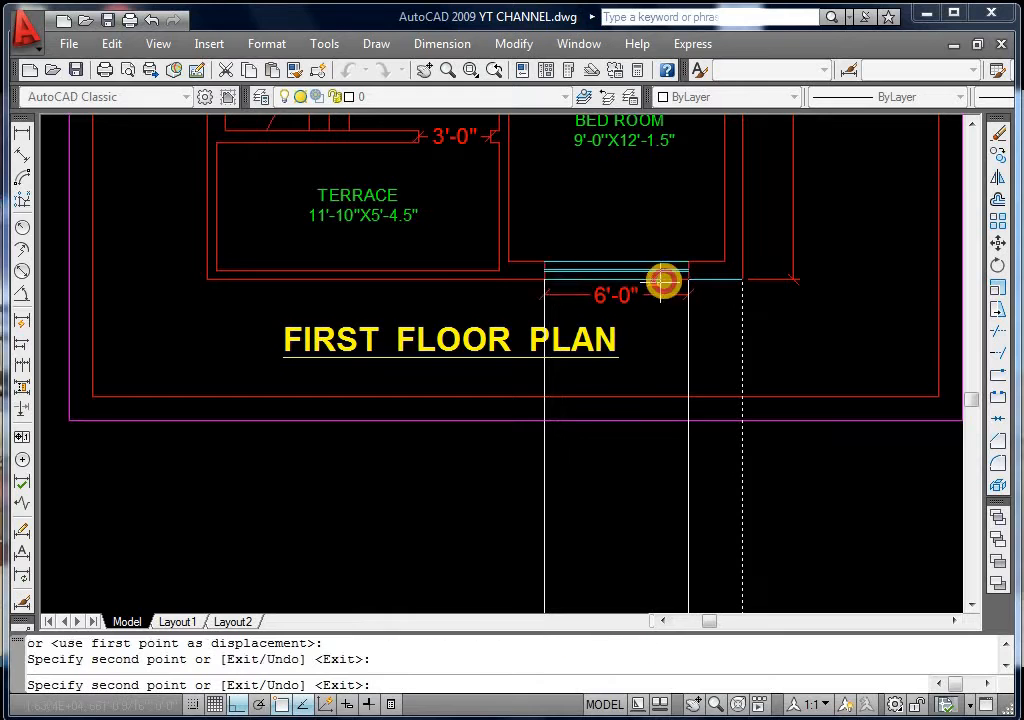
pyautogui.click(500, 270)
pyautogui.scroll(-2, 502, 272)
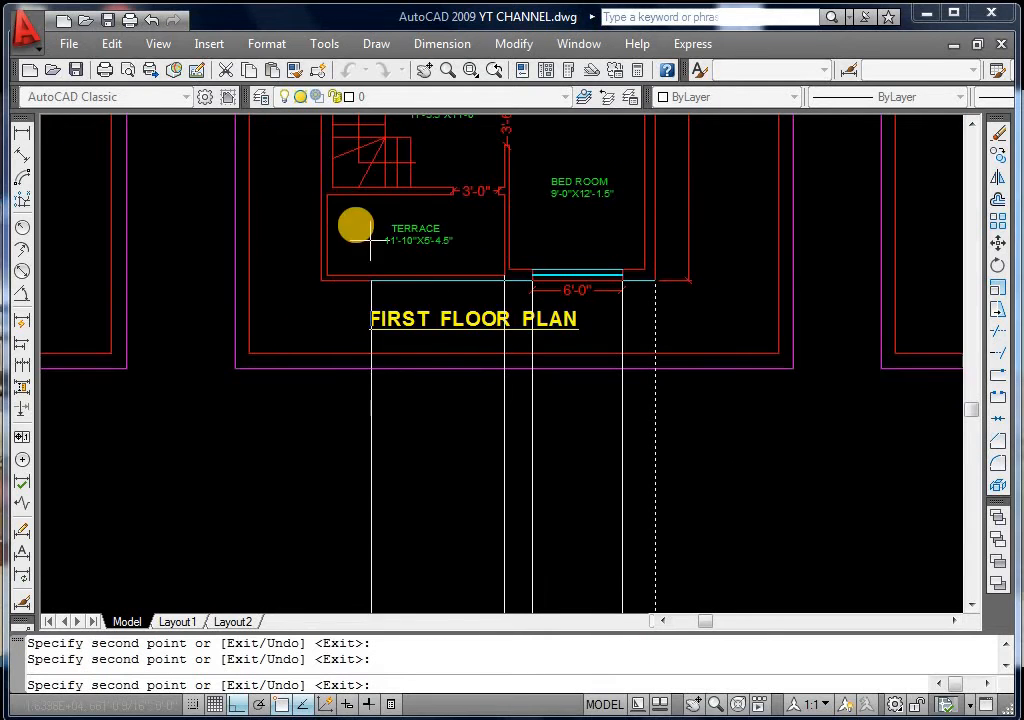
pyautogui.scroll(2, 329, 201)
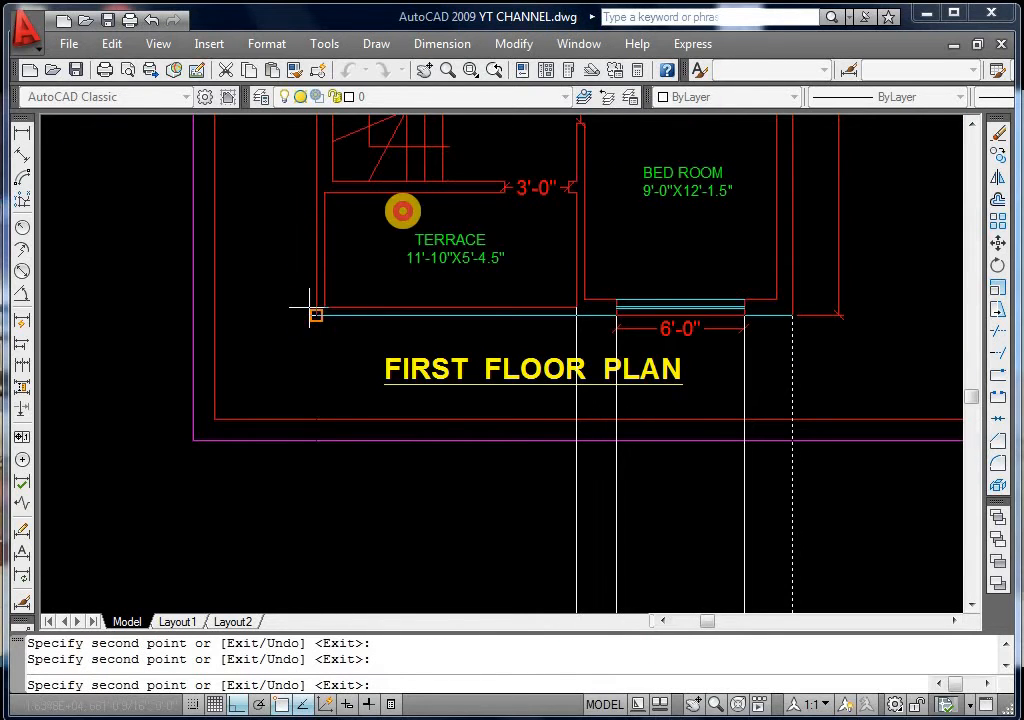
pyautogui.scroll(-8, 412, 222)
pyautogui.press('Escape')
pyautogui.press('Escape')
pyautogui.press('Escape')
# Offset the elevation copy's uppermost horizontal line 10.5' upward
pyautogui.scroll(2, 444, 434)
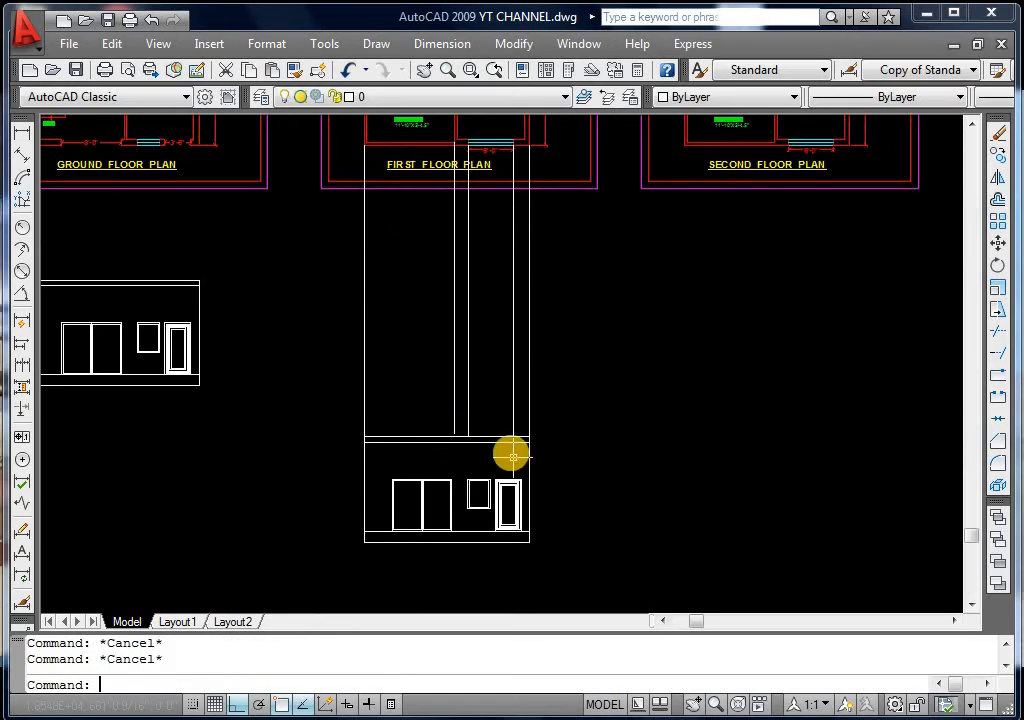
pyautogui.scroll(2, 507, 457)
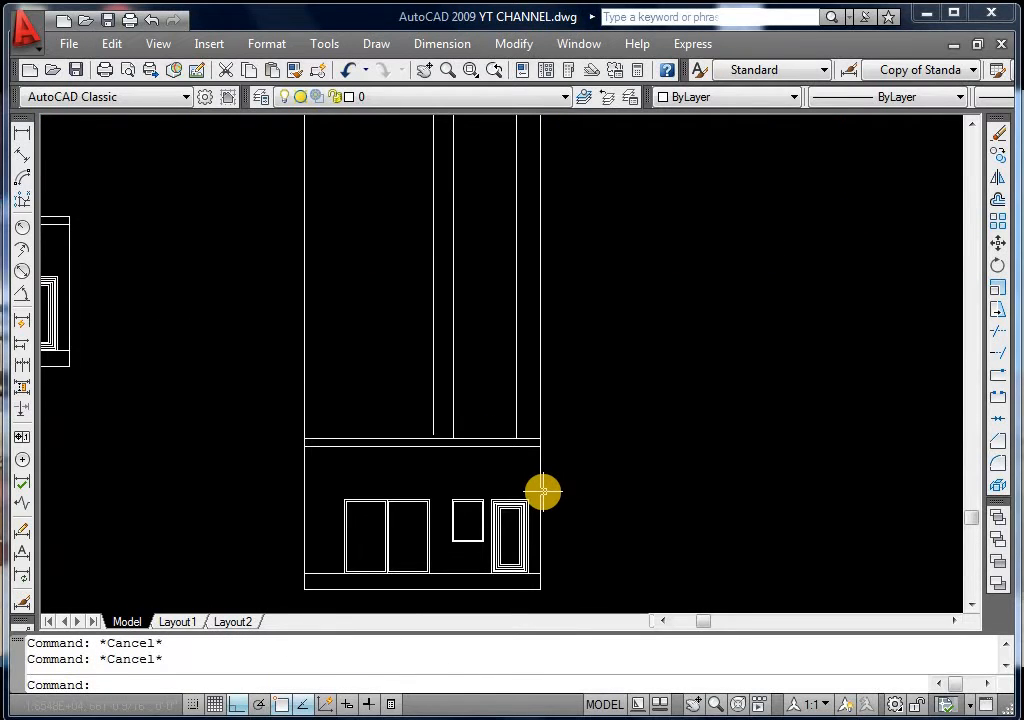
pyautogui.moveTo(542, 491)
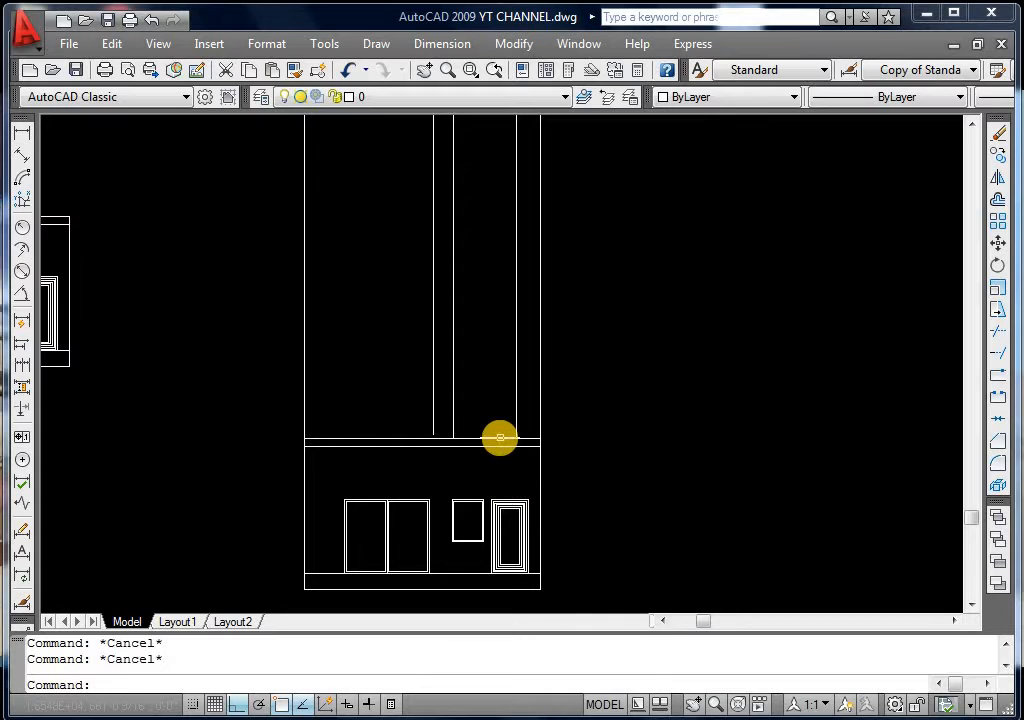
pyautogui.write('o')
pyautogui.press('Return')
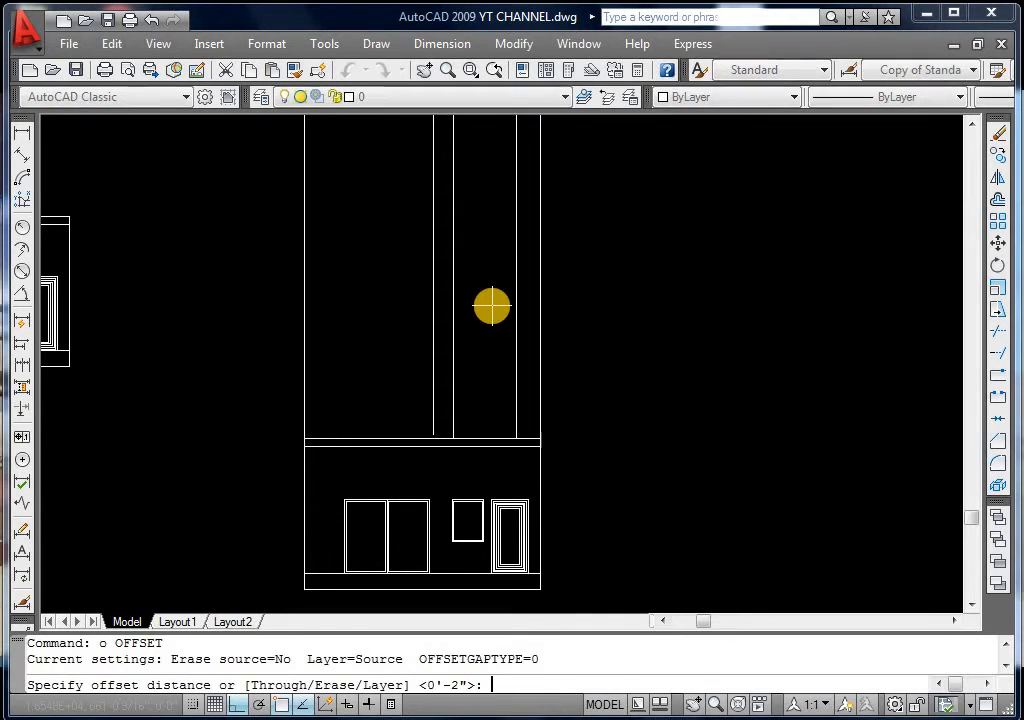
pyautogui.write("10.5'")
pyautogui.press('Return')
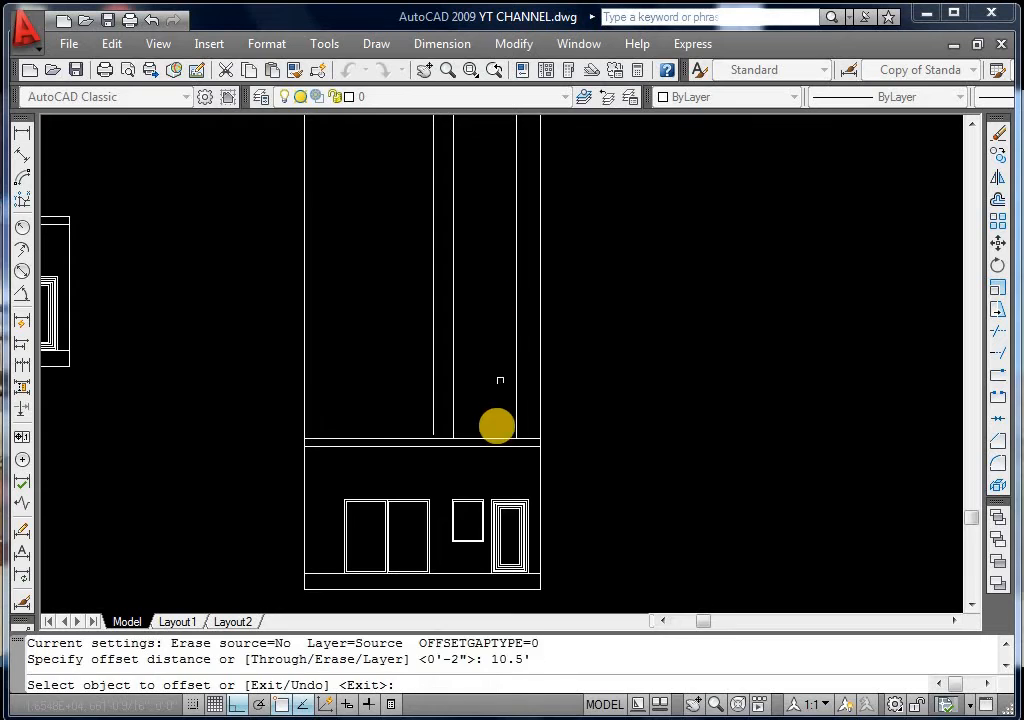
pyautogui.click(491, 440)
pyautogui.click(487, 392)
pyautogui.press('Escape')
pyautogui.press('Escape')
pyautogui.press('Escape')
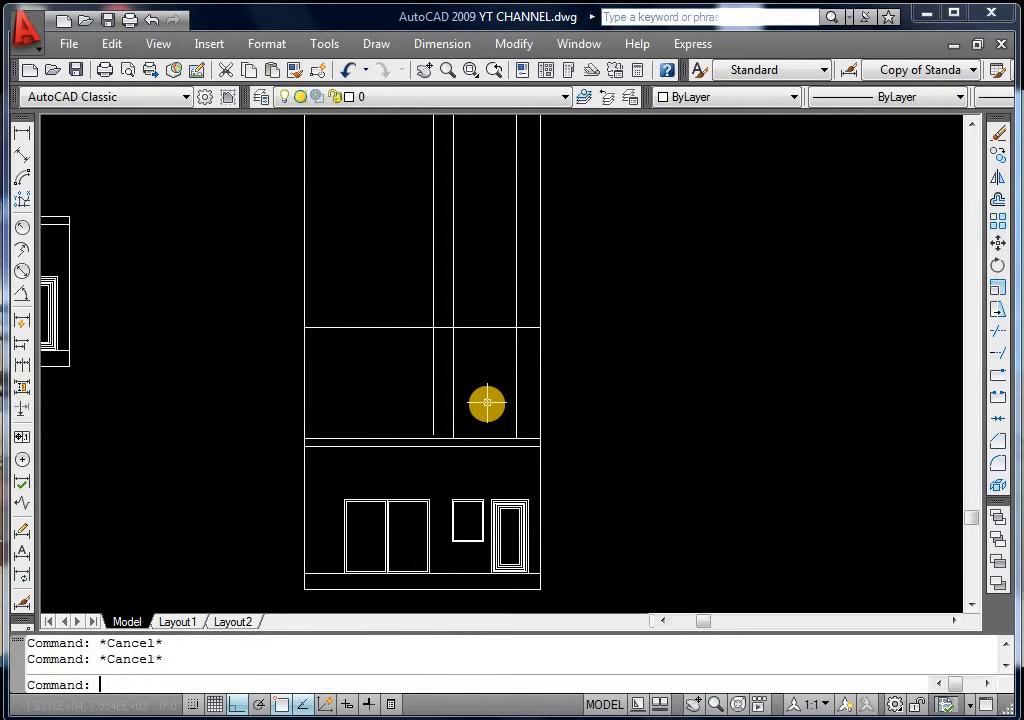
# Offset the new uppermost horizontal line 9" upward to form the first floor's roof slab
pyautogui.write('o')
pyautogui.press('Return')
pyautogui.write('9')
pyautogui.press('Return')
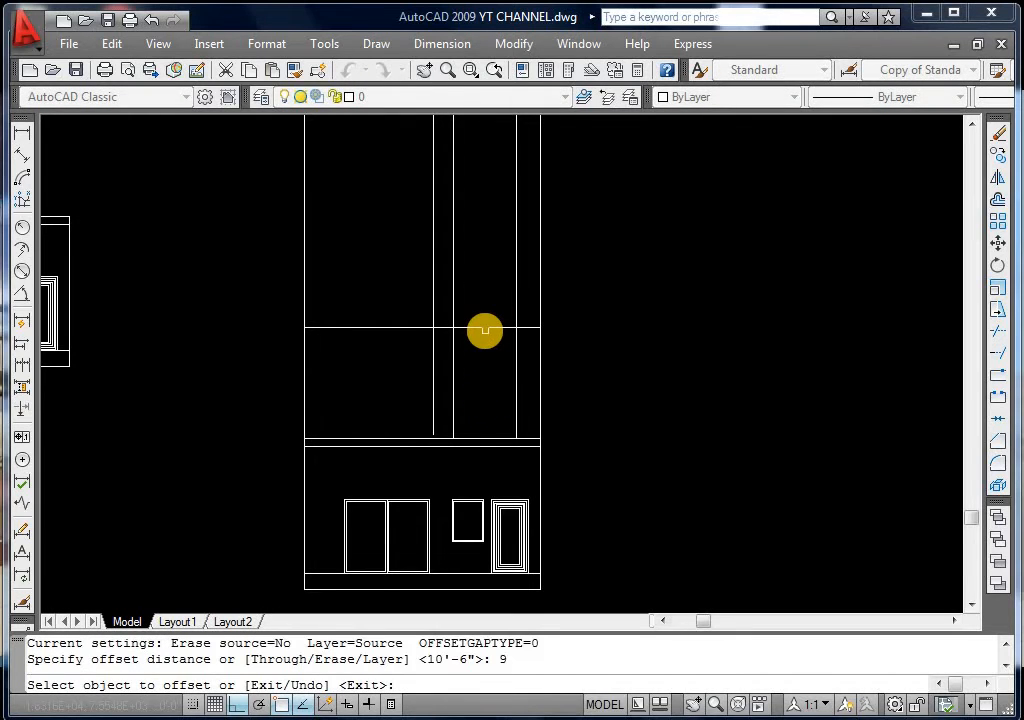
pyautogui.click(485, 325)
pyautogui.click(487, 293)
pyautogui.press('Escape')
pyautogui.press('Escape')
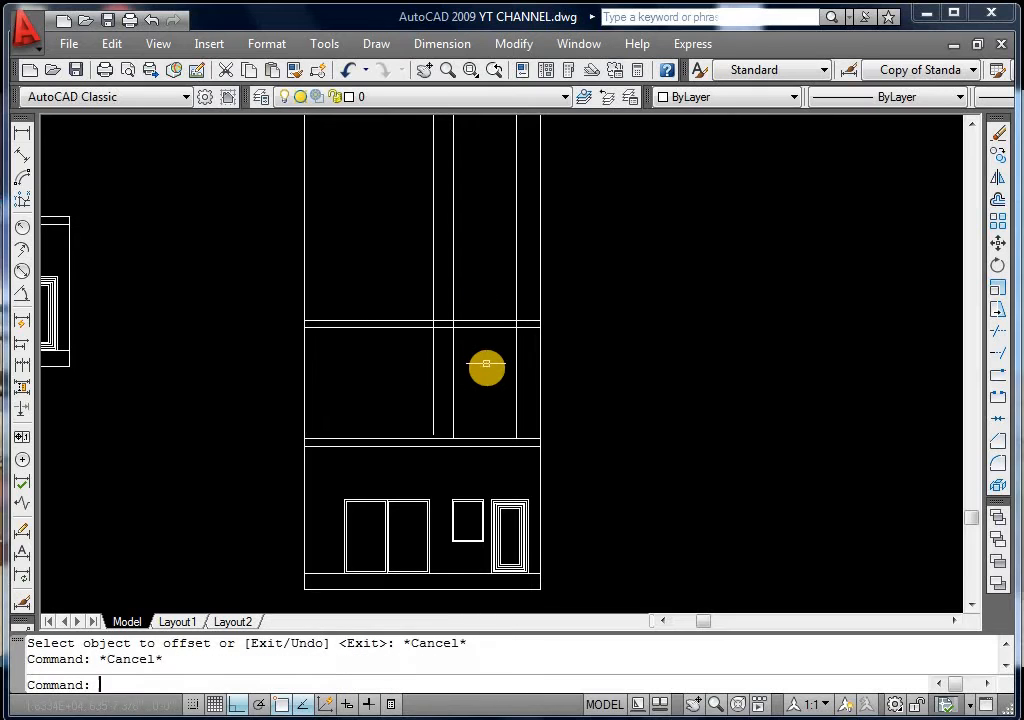
pyautogui.press('Escape')
# Trim the three inner projection lines between the two horizontal lines of the upper slab
pyautogui.write('tr')
pyautogui.press('Return')
pyautogui.press('Return')
pyautogui.scroll(2, 495, 360)
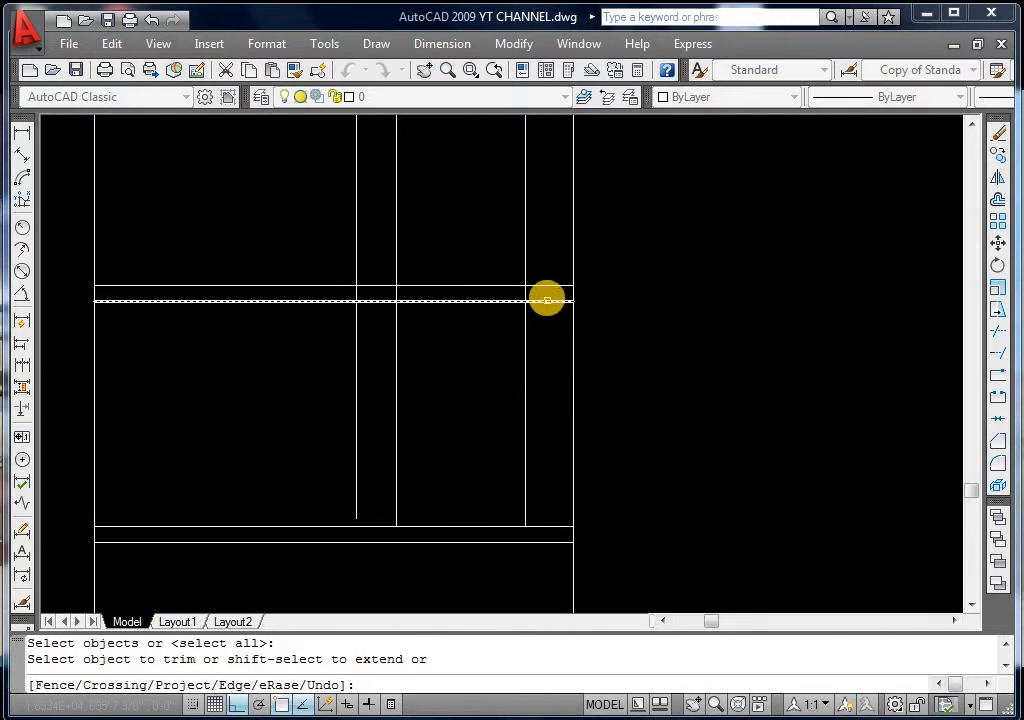
pyautogui.click(544, 295)
pyautogui.click(350, 293)
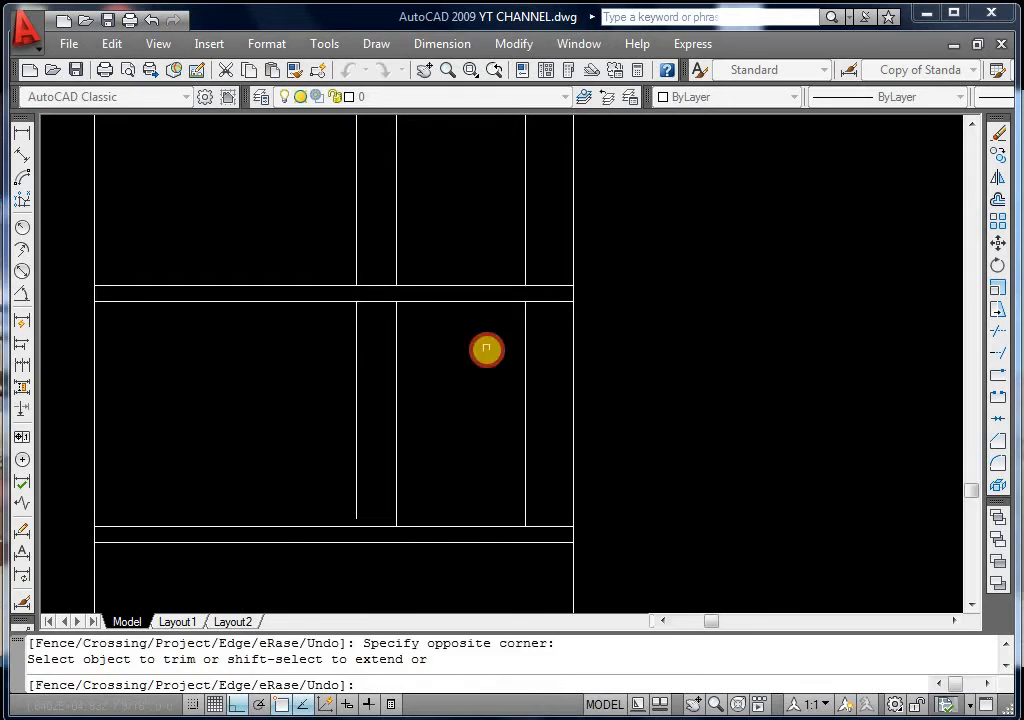
# Erase the leftover pieces of the three inner projection lines above the upper slab
pyautogui.press('Escape')
pyautogui.scroll(-2, 485, 350)
pyautogui.click(525, 258)
pyautogui.click(286, 280)
pyautogui.press('Delete')
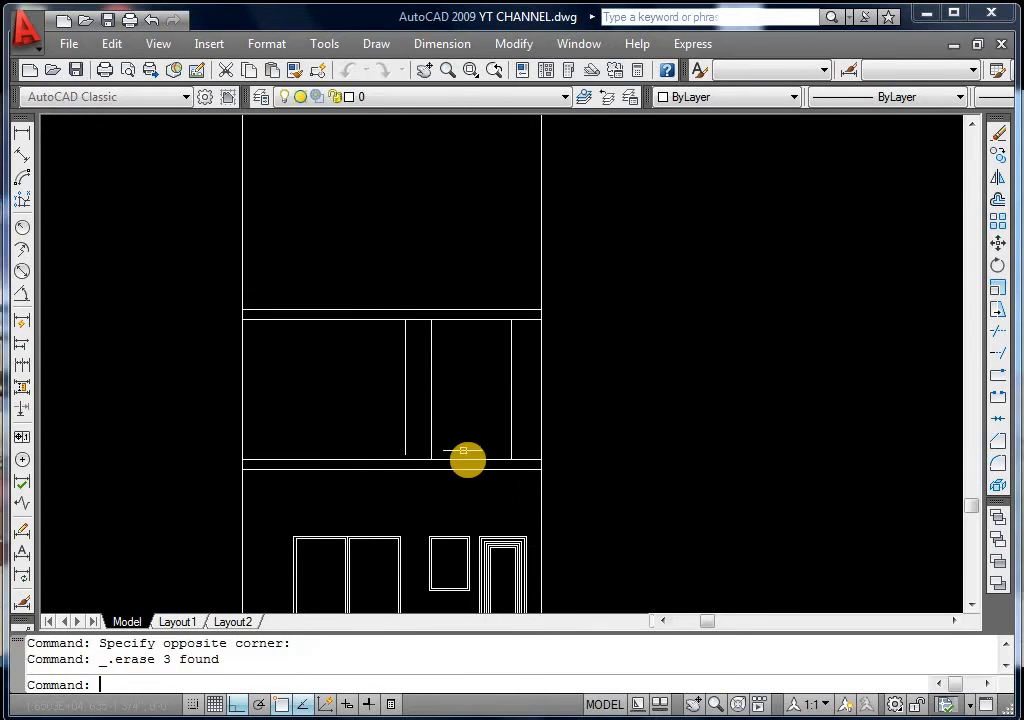
pyautogui.press('Escape')
pyautogui.press('Escape')
# Offset the first floor's base line 7' upward for the window head, and save the drawing
pyautogui.scroll(2, 464, 448)
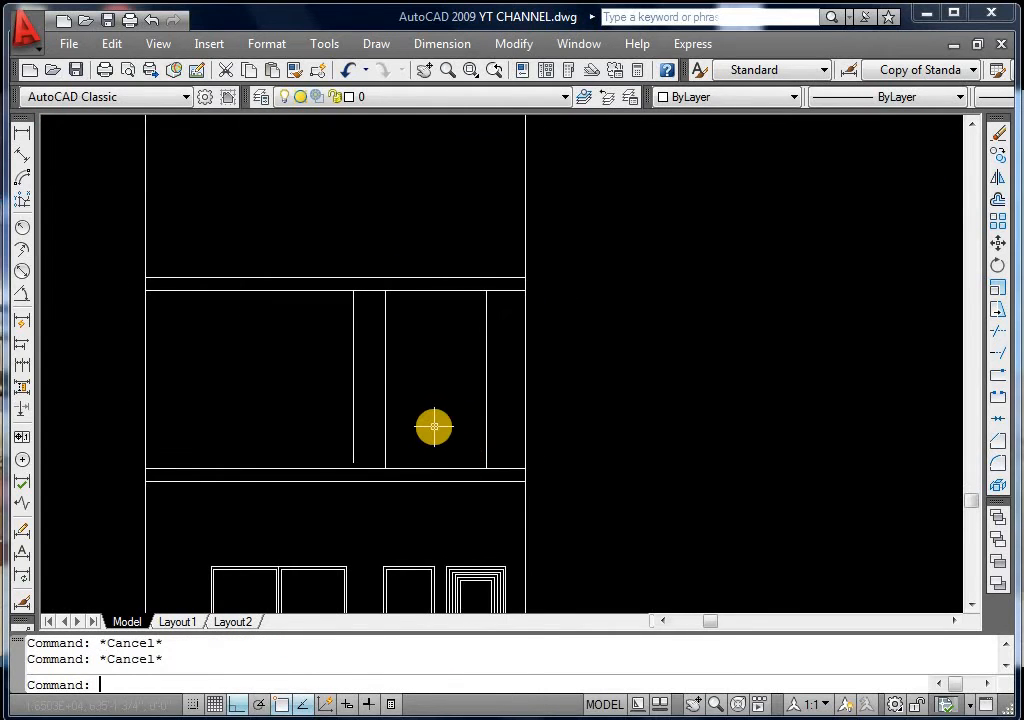
pyautogui.write('o')
pyautogui.press('Return')
pyautogui.write("7'")
pyautogui.press('Return')
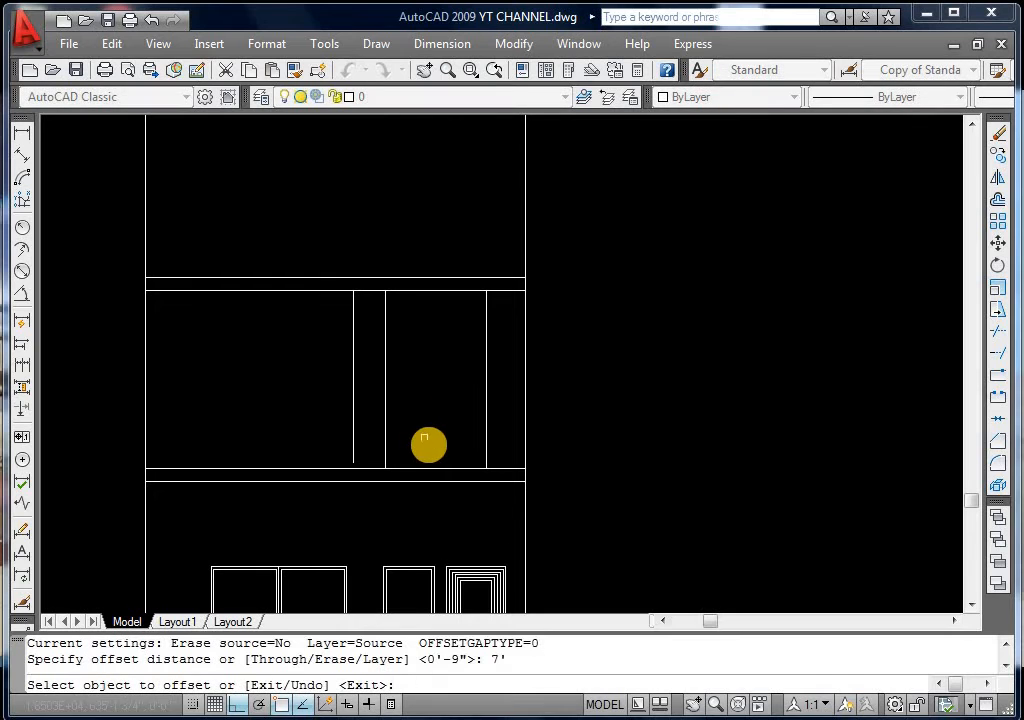
pyautogui.click(434, 468)
pyautogui.click(439, 366)
pyautogui.press('Escape')
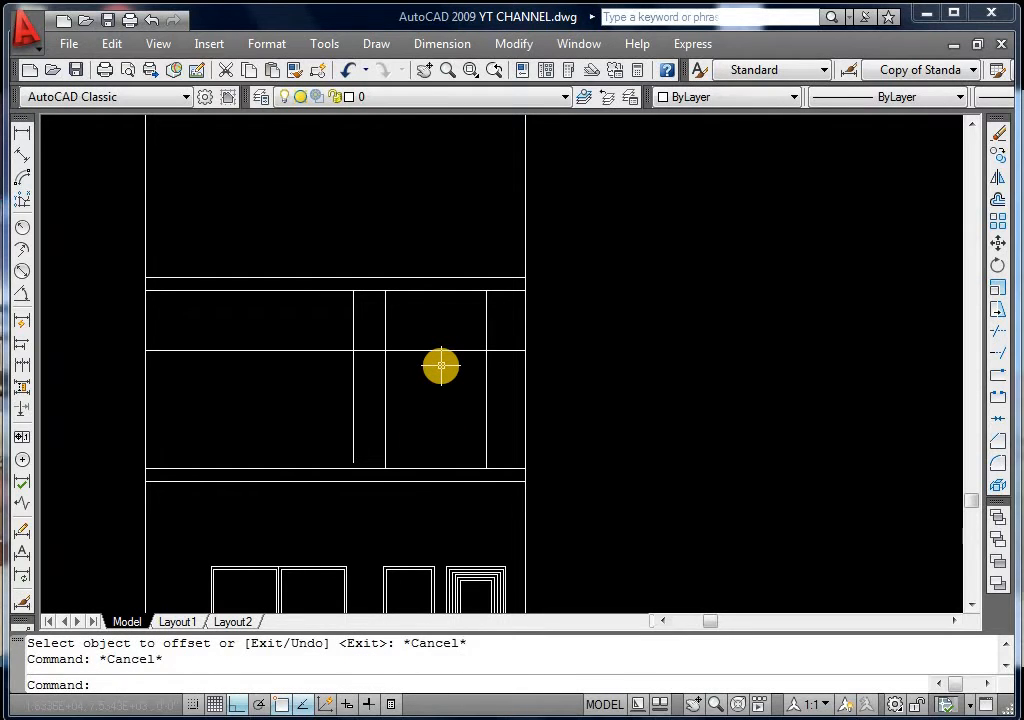
pyautogui.hotkey('ctrl', 's')
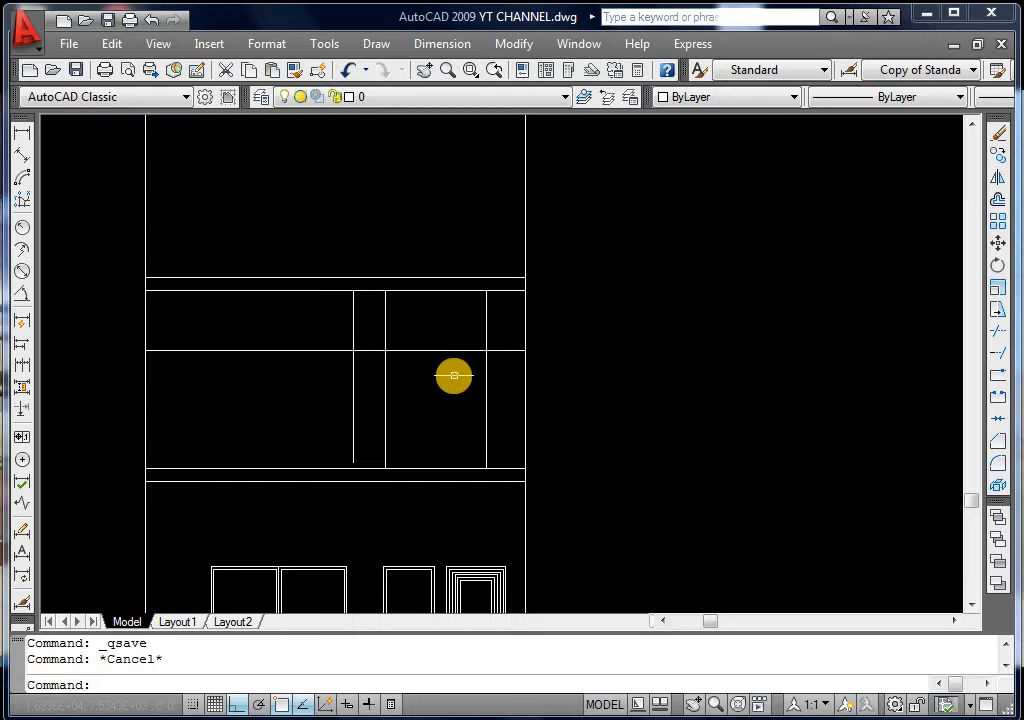
# Offset the window head line 5' downward for the window sill
pyautogui.write('o')
pyautogui.press('Return')
pyautogui.write("5'")
pyautogui.press('Return')
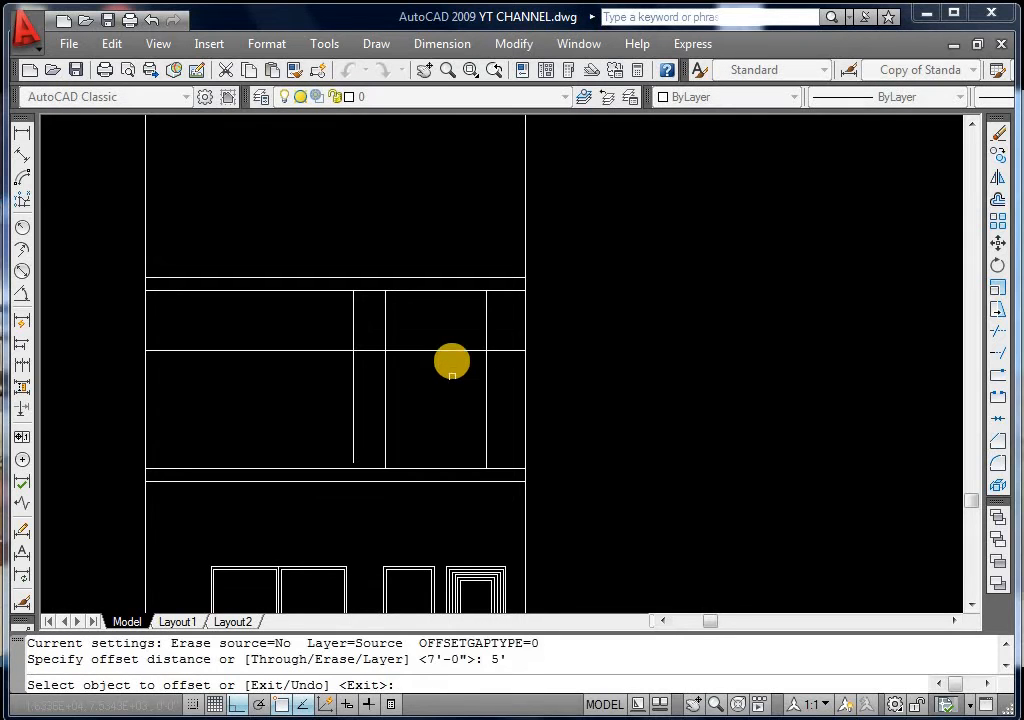
pyautogui.click(452, 350)
pyautogui.click(441, 414)
pyautogui.press('Escape')
pyautogui.press('Escape')
# Fillet the head and sill lines with the two window edge lines at zero radius to close the first floor window's outline
pyautogui.write('f')
pyautogui.press('Return')
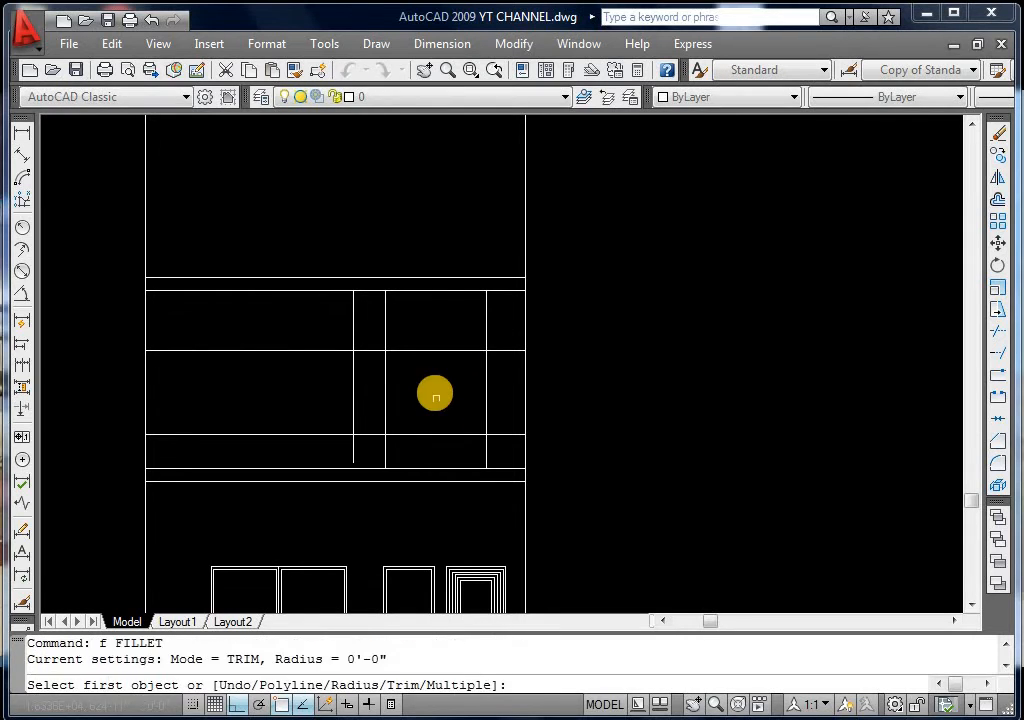
pyautogui.click(384, 363)
pyautogui.click(402, 347)
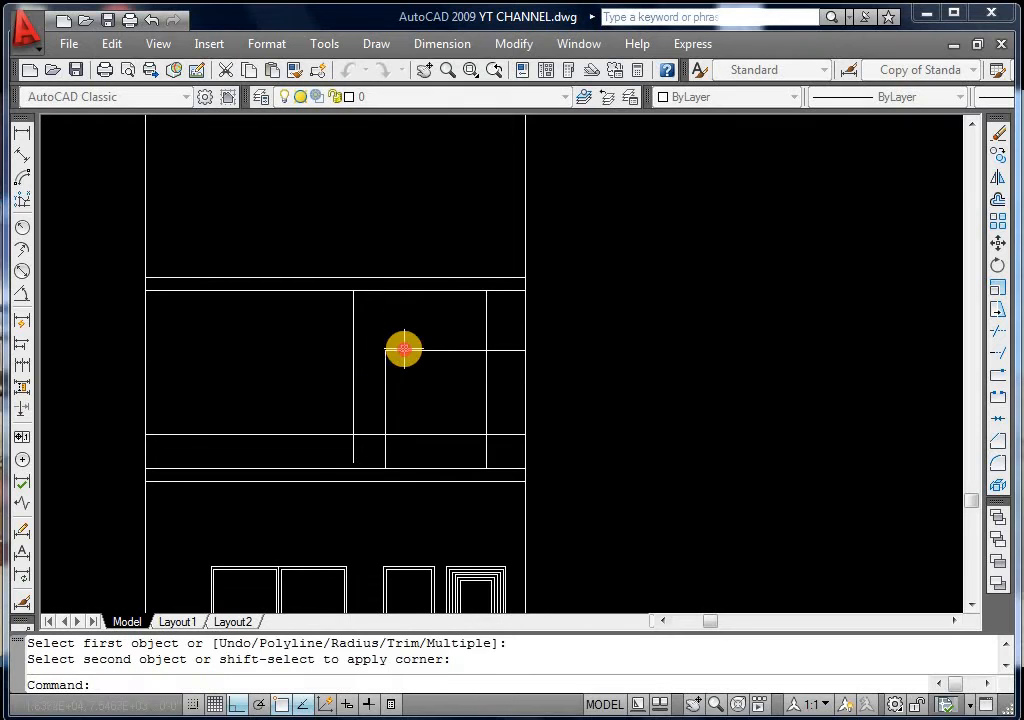
pyautogui.press('Return')
pyautogui.click(434, 349)
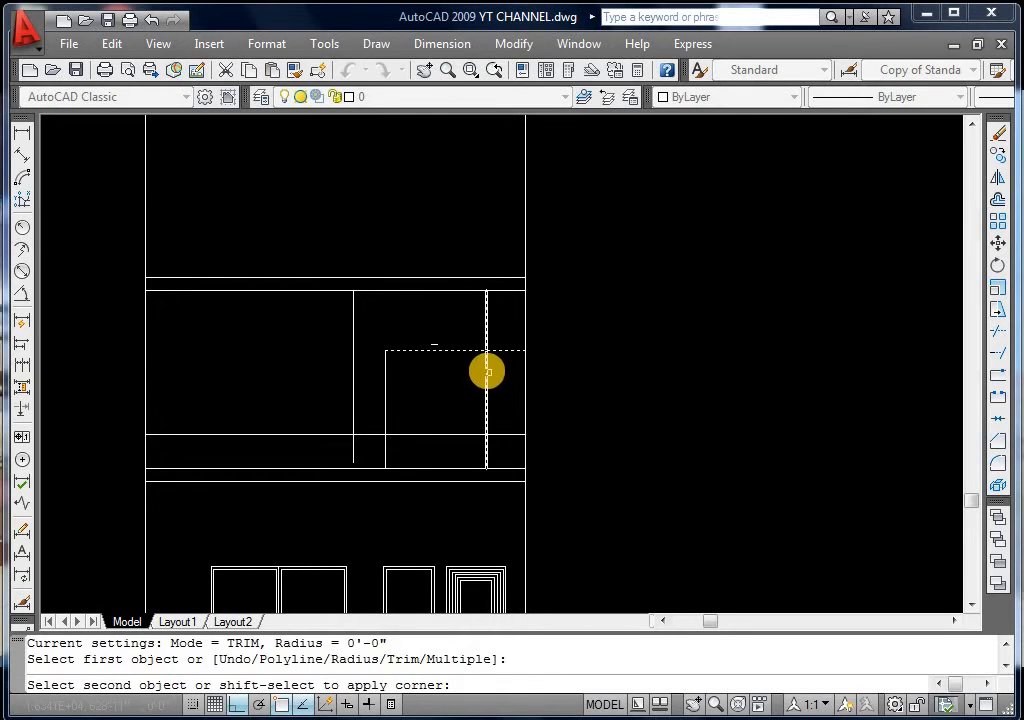
pyautogui.click(487, 372)
pyautogui.press('Return')
pyautogui.click(486, 405)
pyautogui.click(443, 434)
pyautogui.press('Return')
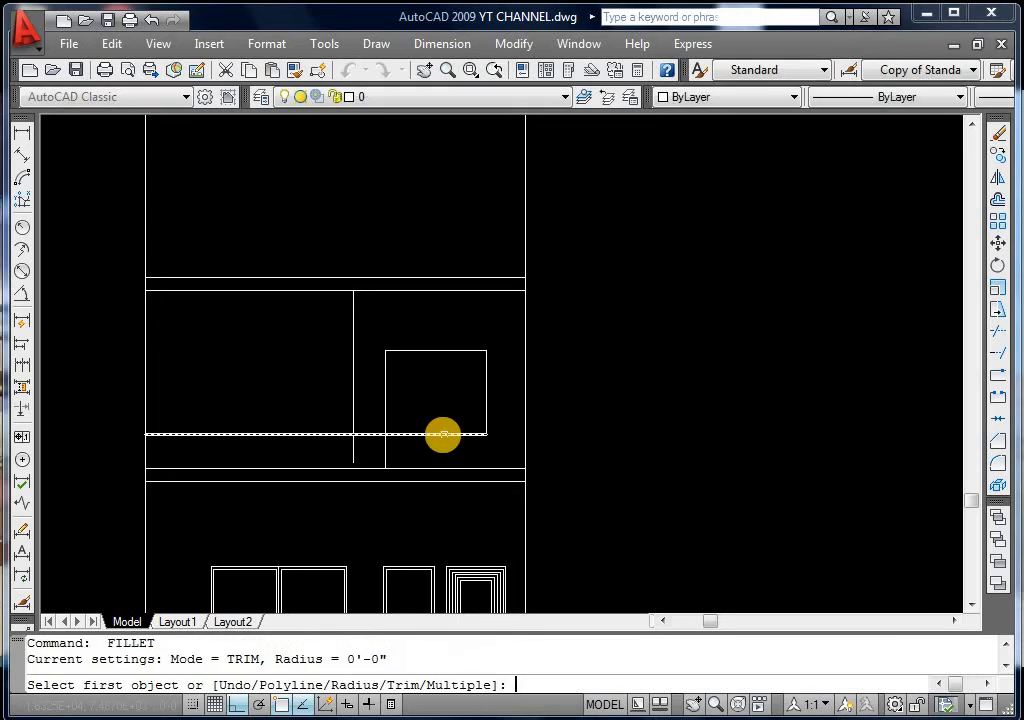
pyautogui.click(443, 434)
pyautogui.click(384, 410)
pyautogui.press('Escape')
pyautogui.press('Escape')
# Draw a rectangle over the window's left half, from its upper-left corner to the midpoint of the sill
pyautogui.write('r')
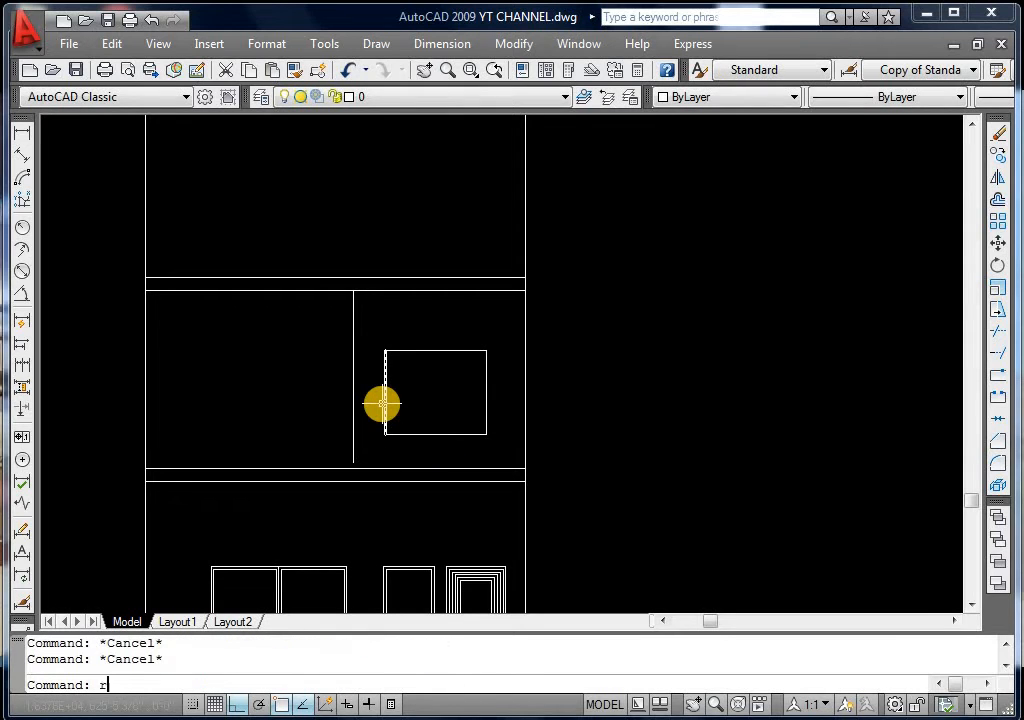
pyautogui.write('ec')
pyautogui.press('Return')
pyautogui.click(384, 350)
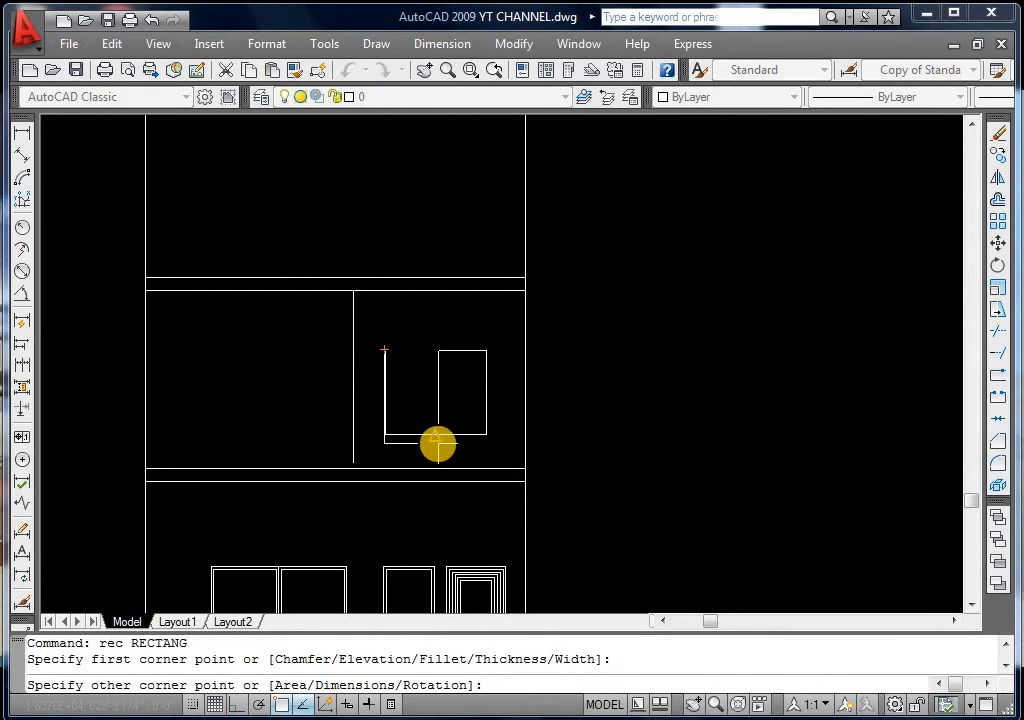
pyautogui.press('Escape')
pyautogui.press('Escape')
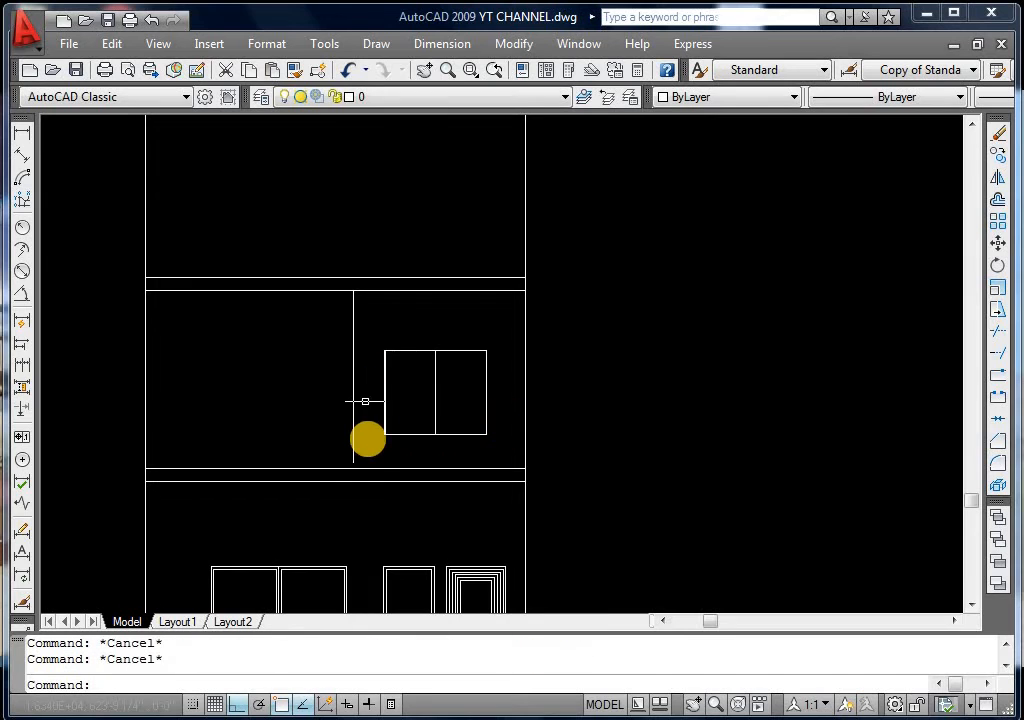
# Extend the vertical terrace wall line down to the first floor's base line
pyautogui.scroll(-2, 367, 440)
pyautogui.scroll(-2, 367, 444)
pyautogui.scroll(3, 330, 450)
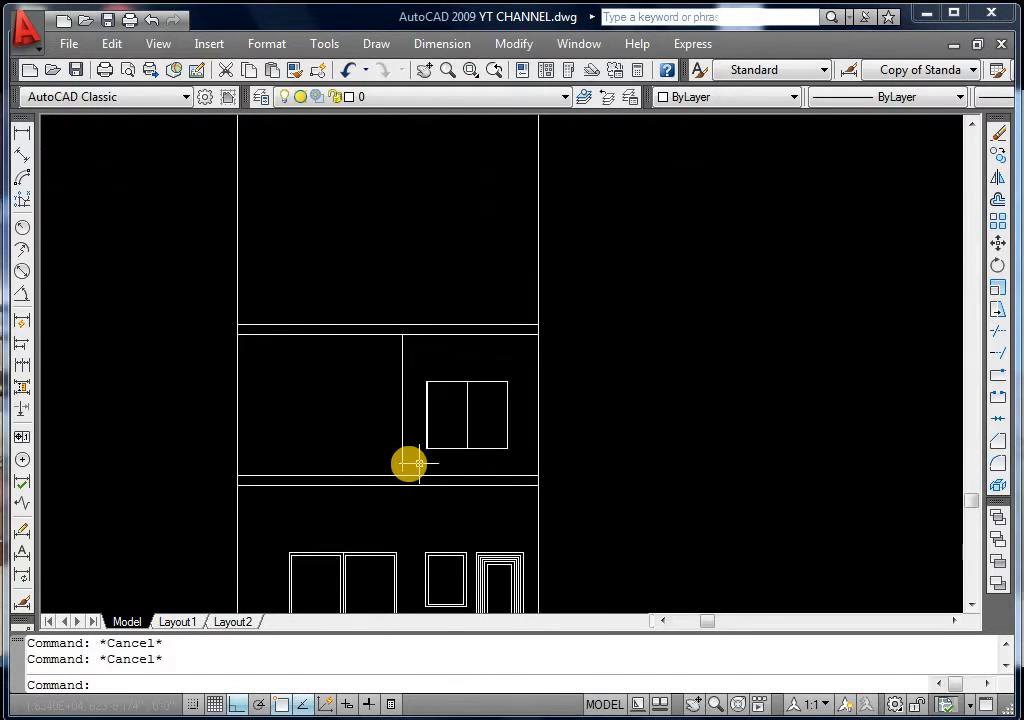
pyautogui.press('Return')
pyautogui.press('Return')
pyautogui.click(401, 458)
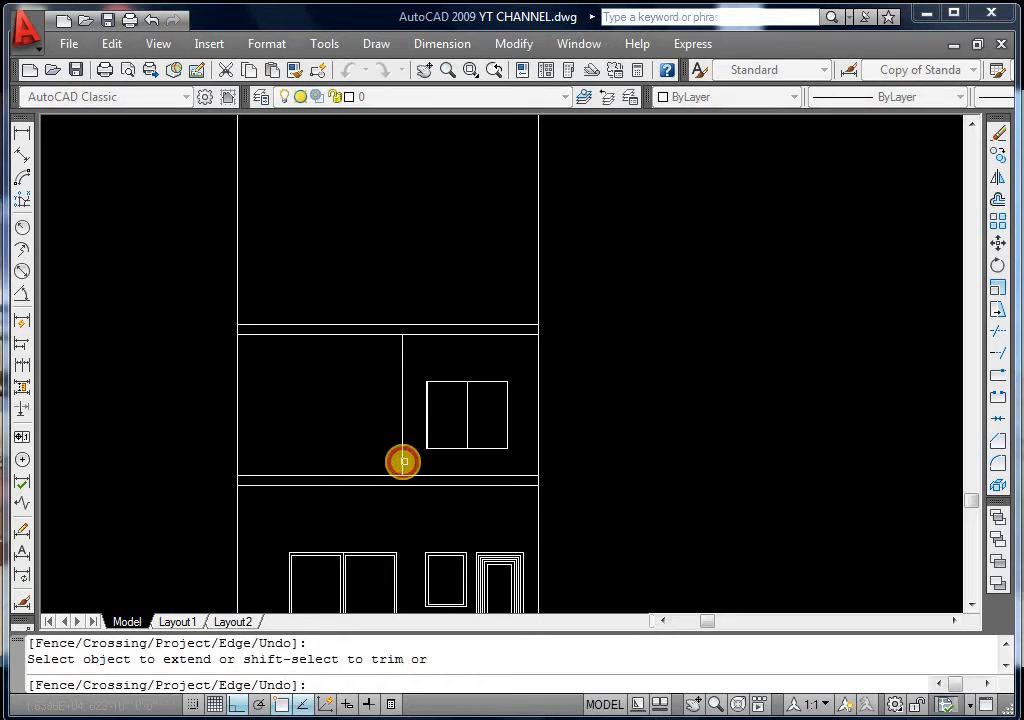
pyautogui.press('Escape')
# Extend the vertical terrace wall line up through the upper slab to its uppermost line
pyautogui.scroll(2, 345, 456)
pyautogui.scroll(-4, 360, 466)
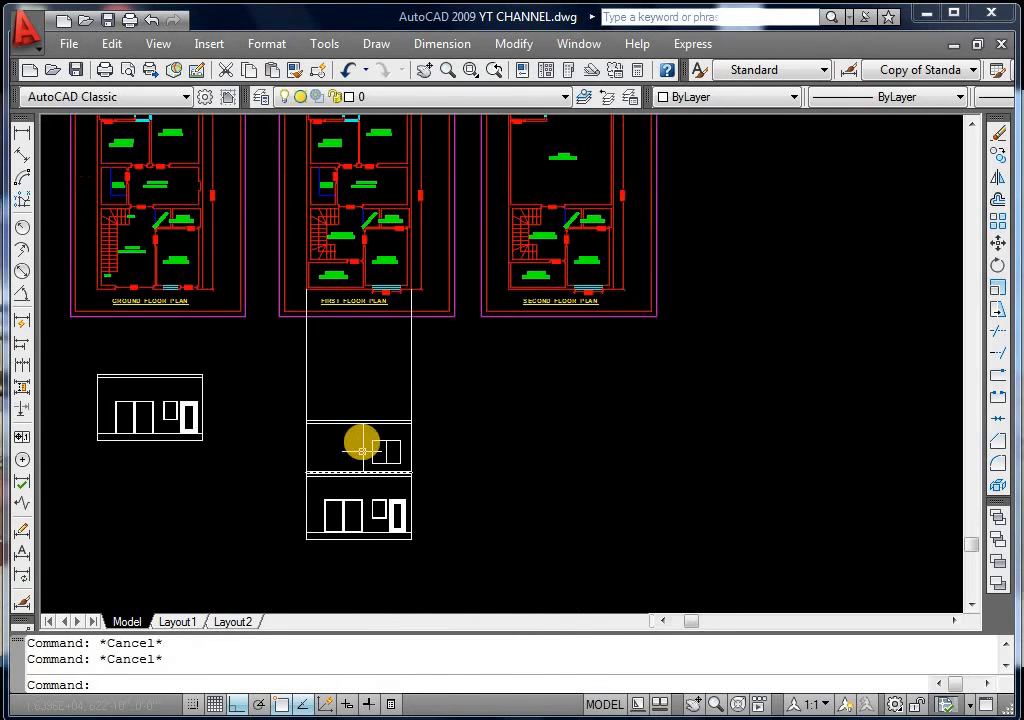
pyautogui.scroll(4, 361, 438)
pyautogui.write('ex')
pyautogui.press('Return')
pyautogui.press('Return')
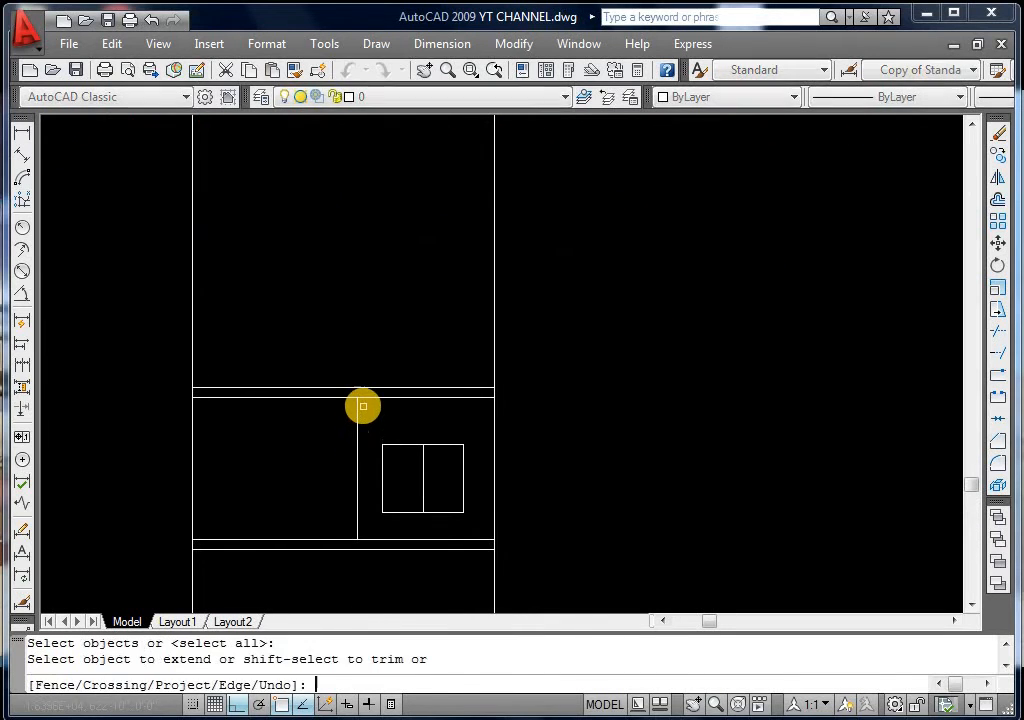
pyautogui.press('Escape')
pyautogui.scroll(-4, 357, 406)
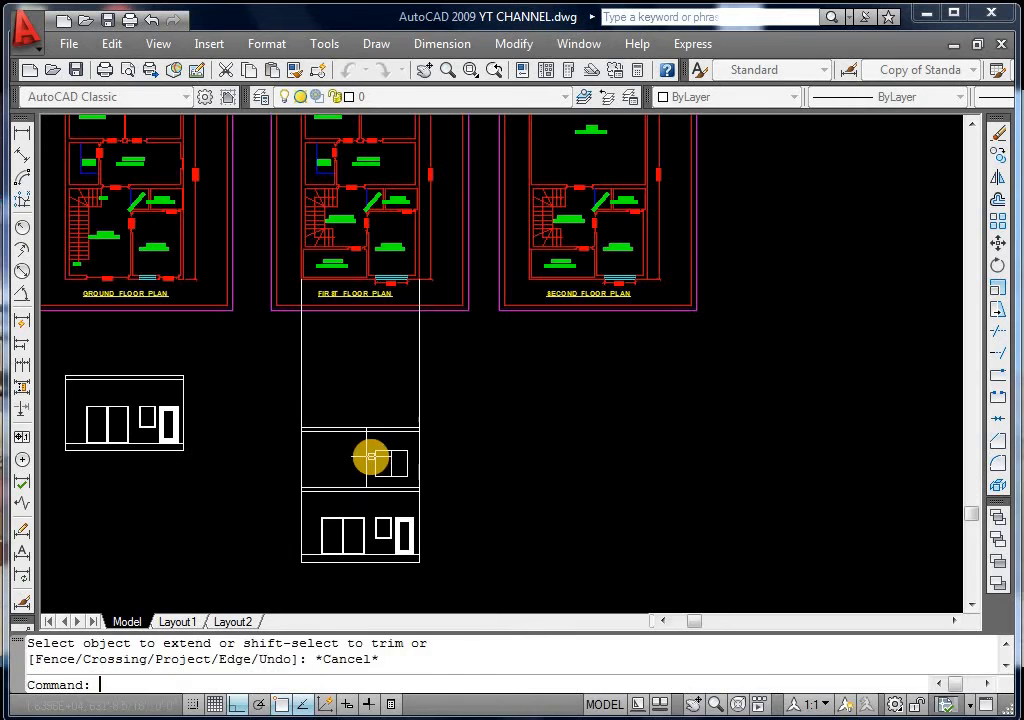
pyautogui.press('Escape')
pyautogui.scroll(3, 329, 486)
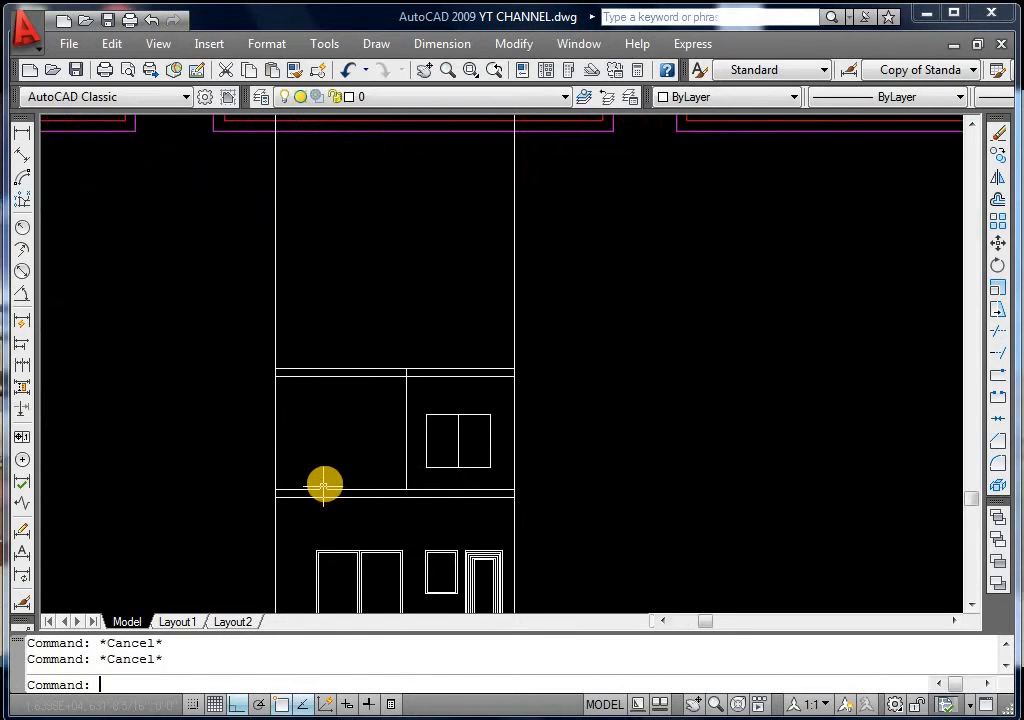
pyautogui.scroll(-2, 334, 432)
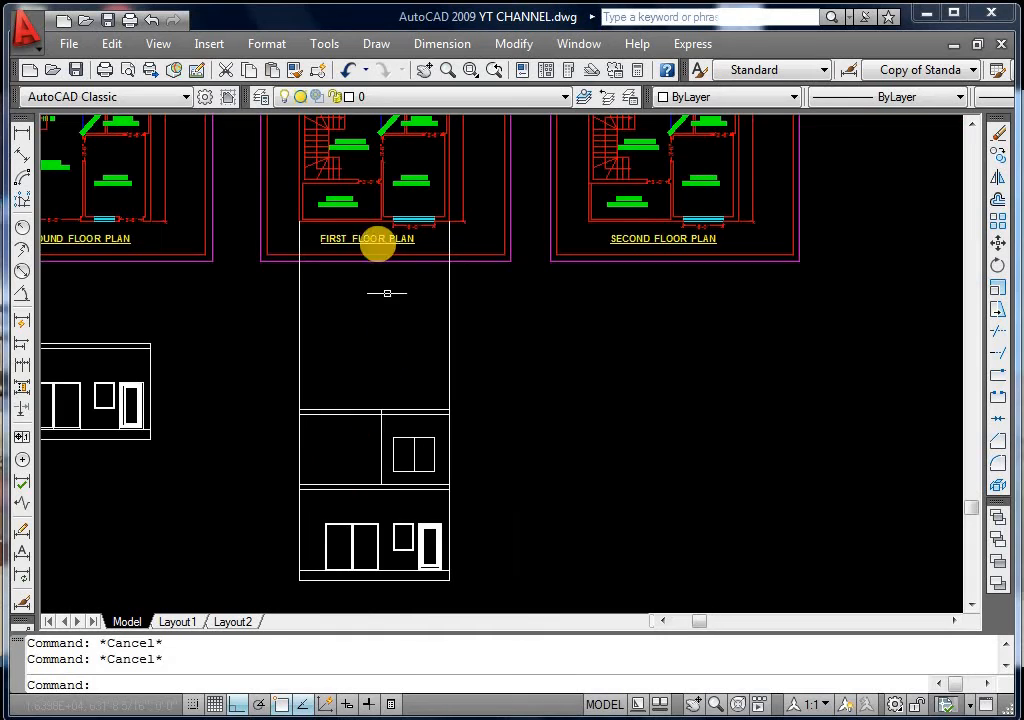
# Offset the first floor's base line 3' upward to mark the top of the terrace railing
pyautogui.scroll(3, 352, 495)
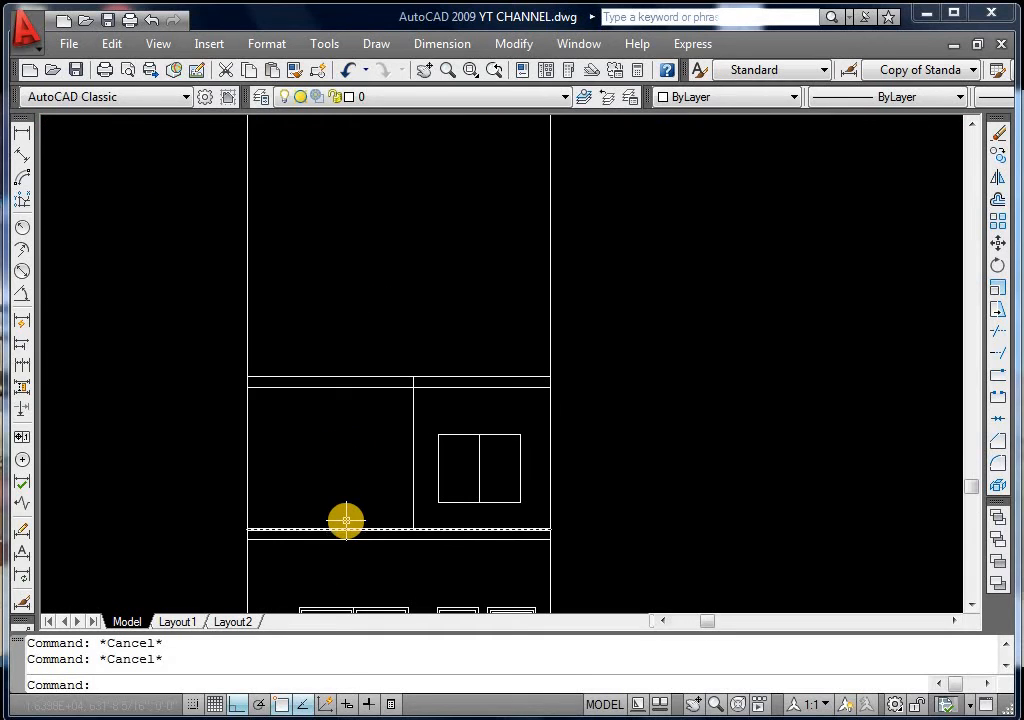
pyautogui.scroll(-2, 345, 527)
pyautogui.scroll(3, 330, 521)
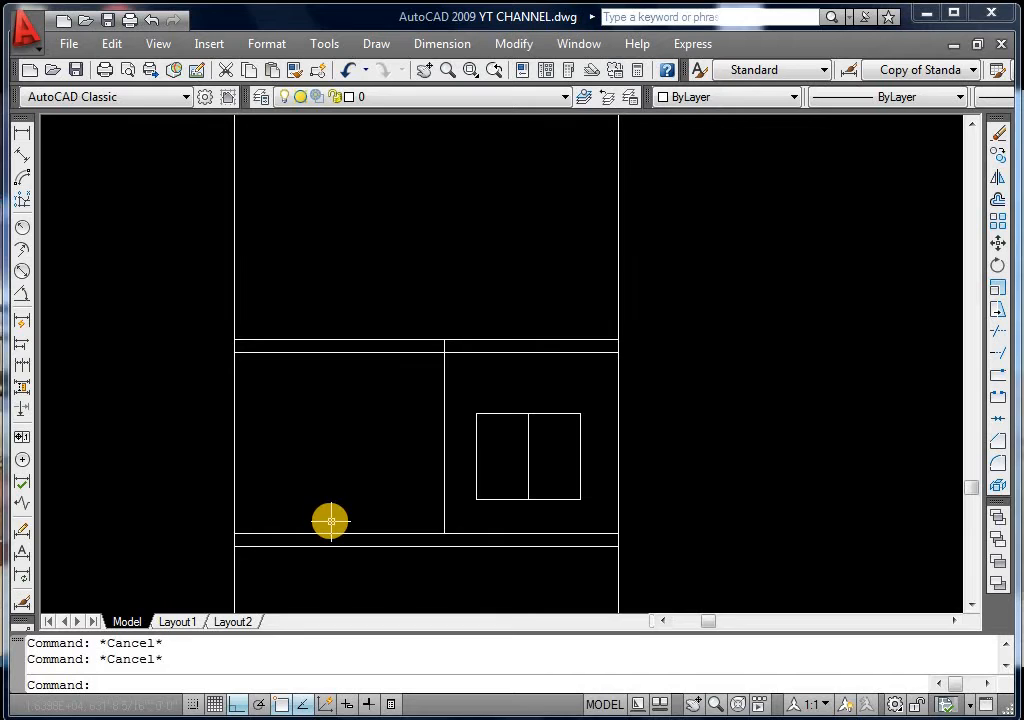
pyautogui.write('o')
pyautogui.press('Return')
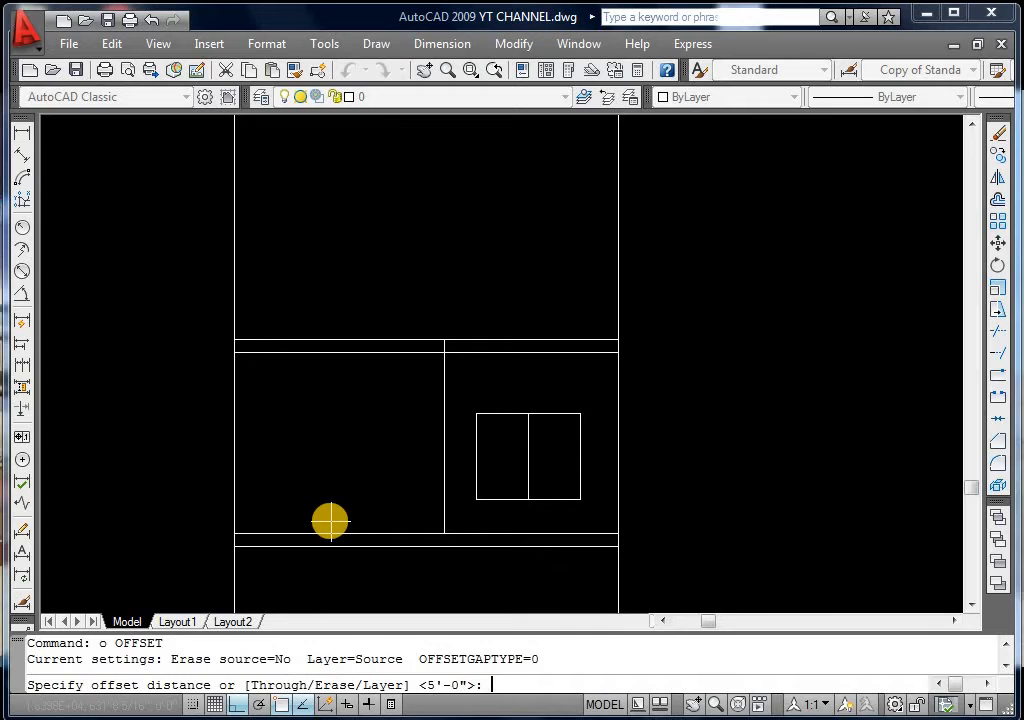
pyautogui.write("3'")
pyautogui.press('Return')
pyautogui.click(343, 532)
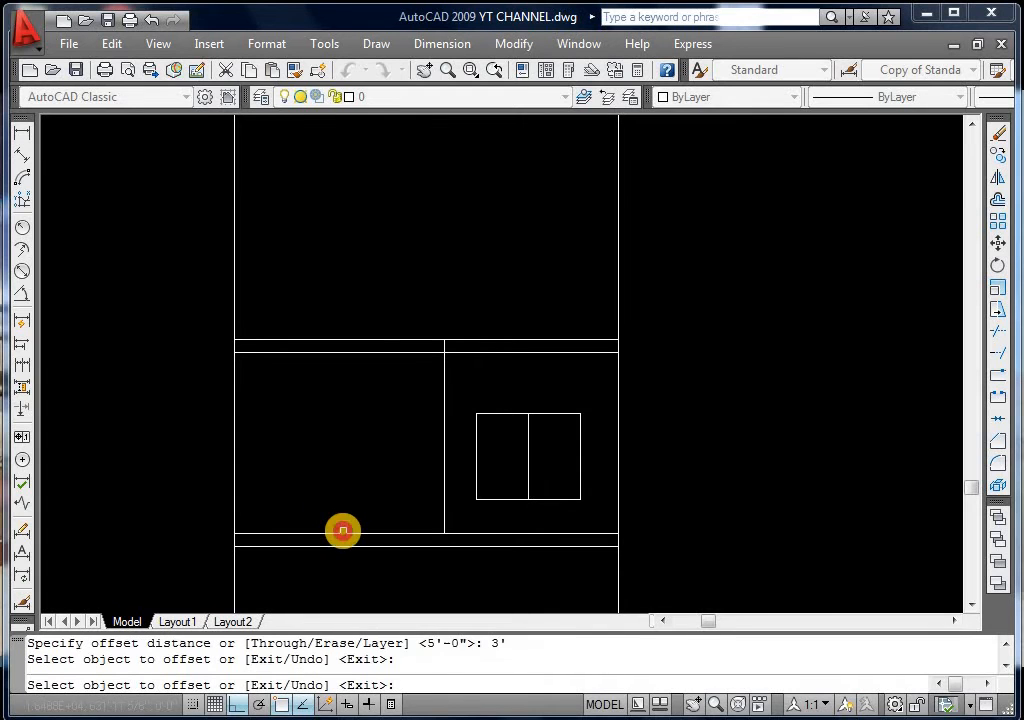
pyautogui.click(403, 510)
pyautogui.press('Escape')
pyautogui.press('Escape')
# Trim the railing's top line at the vertical terrace wall line, removing the part that crosses the window side
pyautogui.write('tr')
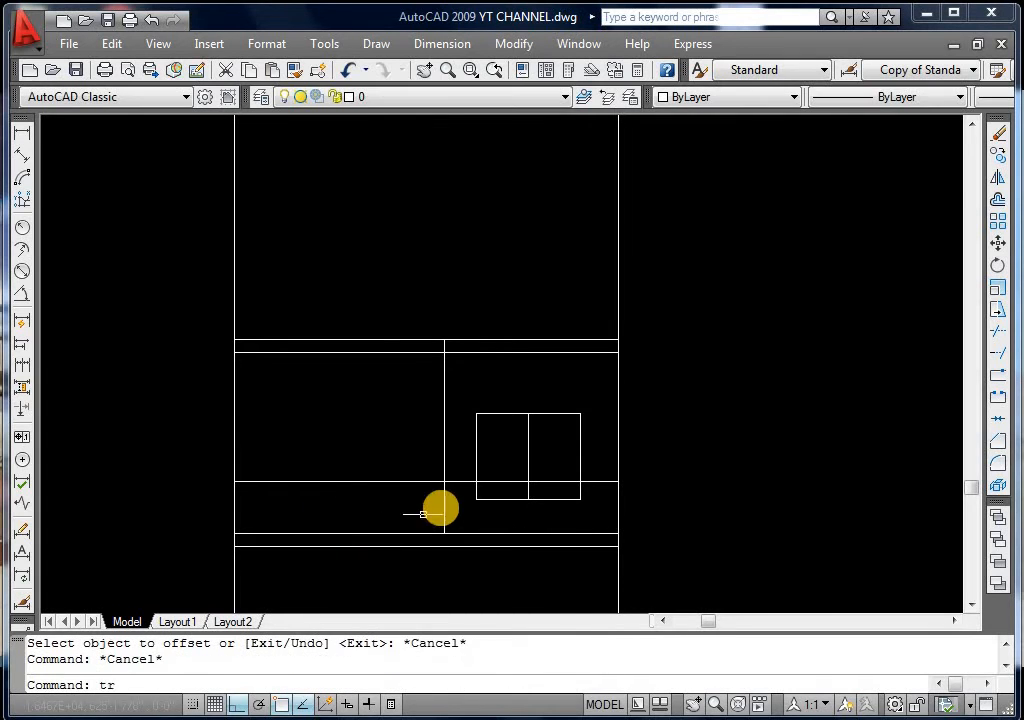
pyautogui.press('Return')
pyautogui.click(443, 496)
pyautogui.press('Return')
pyautogui.click(453, 482)
pyautogui.press('Escape')
pyautogui.press('Escape')
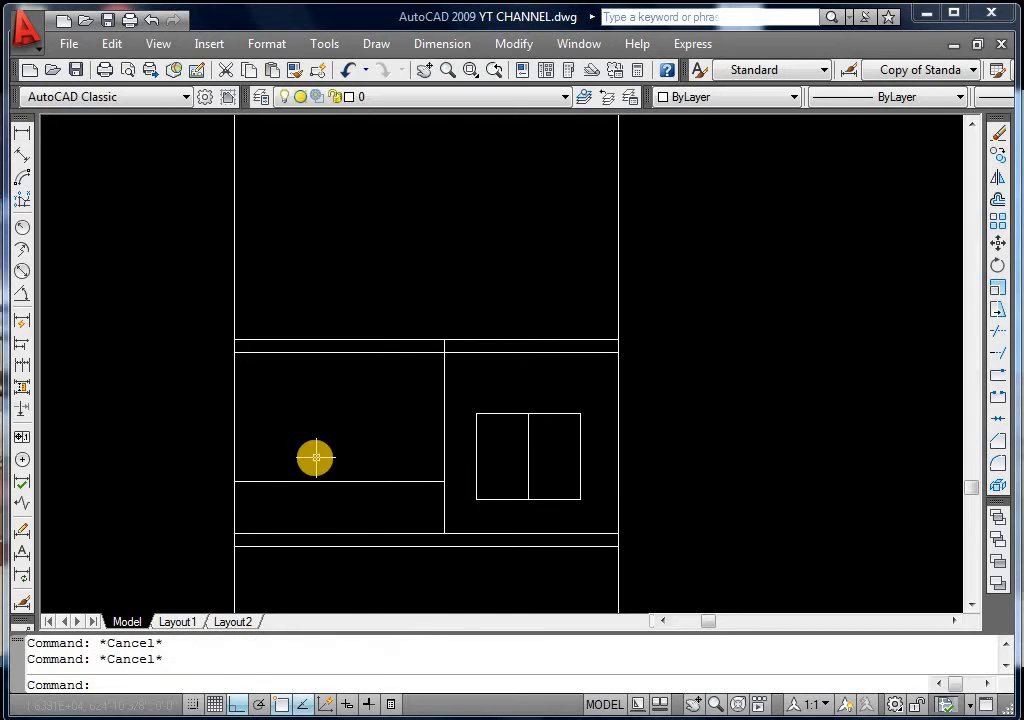
# Set up a hatch with the predefined GOST_WOOD pattern at scale 2
pyautogui.scroll(-1, 308, 477)
pyautogui.scroll(-2, 304, 486)
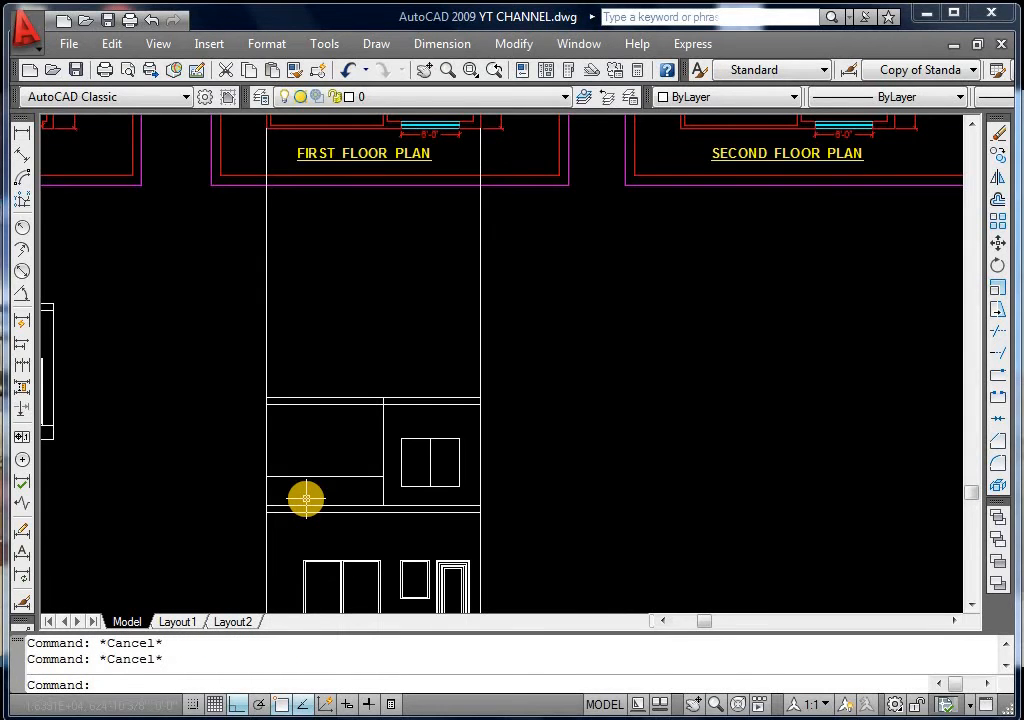
pyautogui.press('Return')
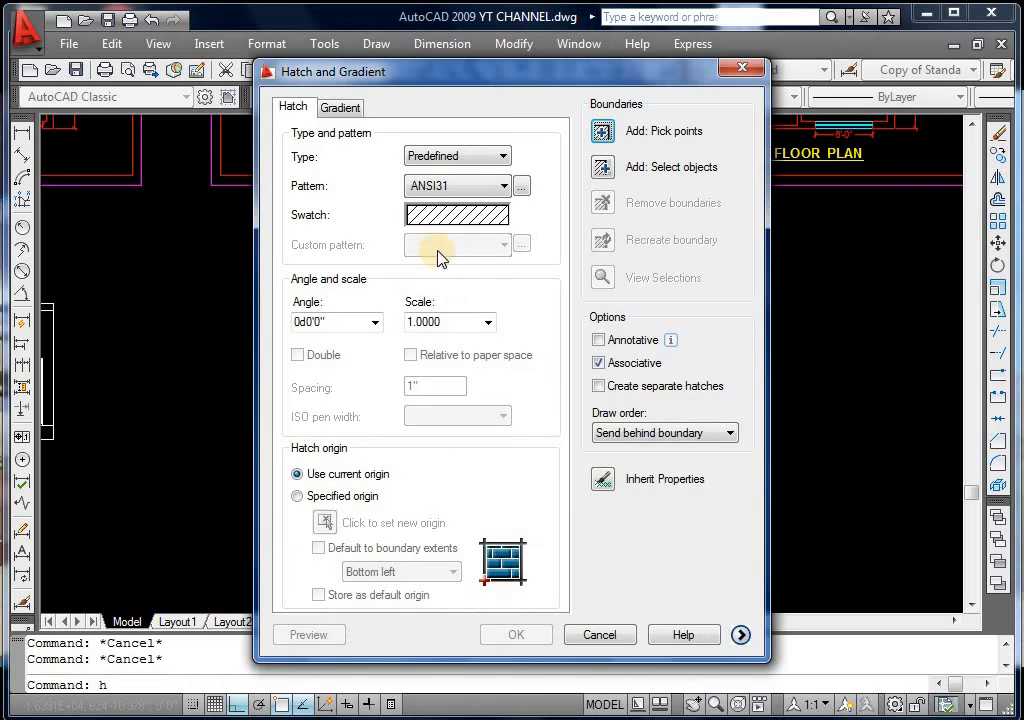
pyautogui.click(522, 188)
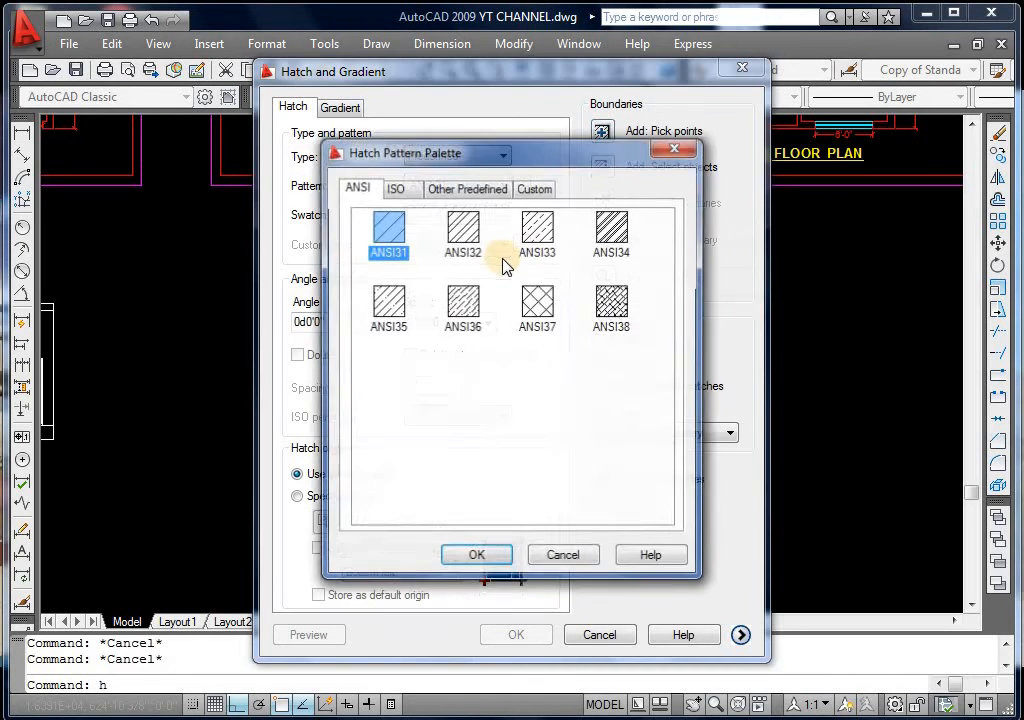
pyautogui.click(488, 192)
pyautogui.moveTo(665, 322); pyautogui.dragTo(663, 377)
pyautogui.click(613, 425)
pyautogui.click(478, 566)
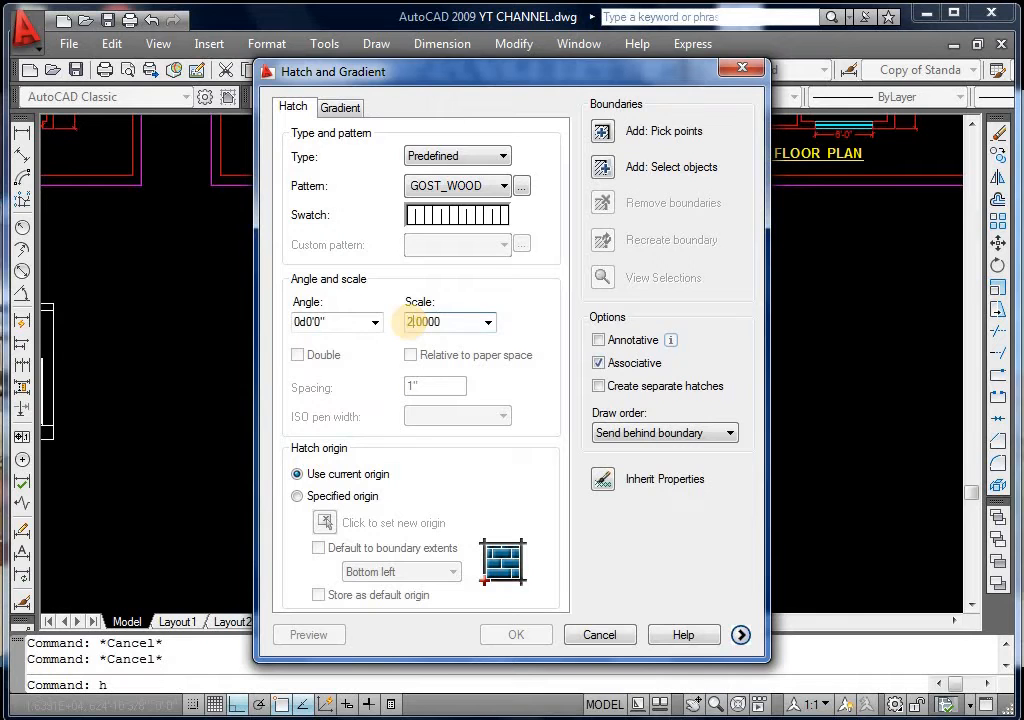
# Apply the hatch inside the terrace railing area between the first floor's base line and the railing top
pyautogui.click(600, 140)
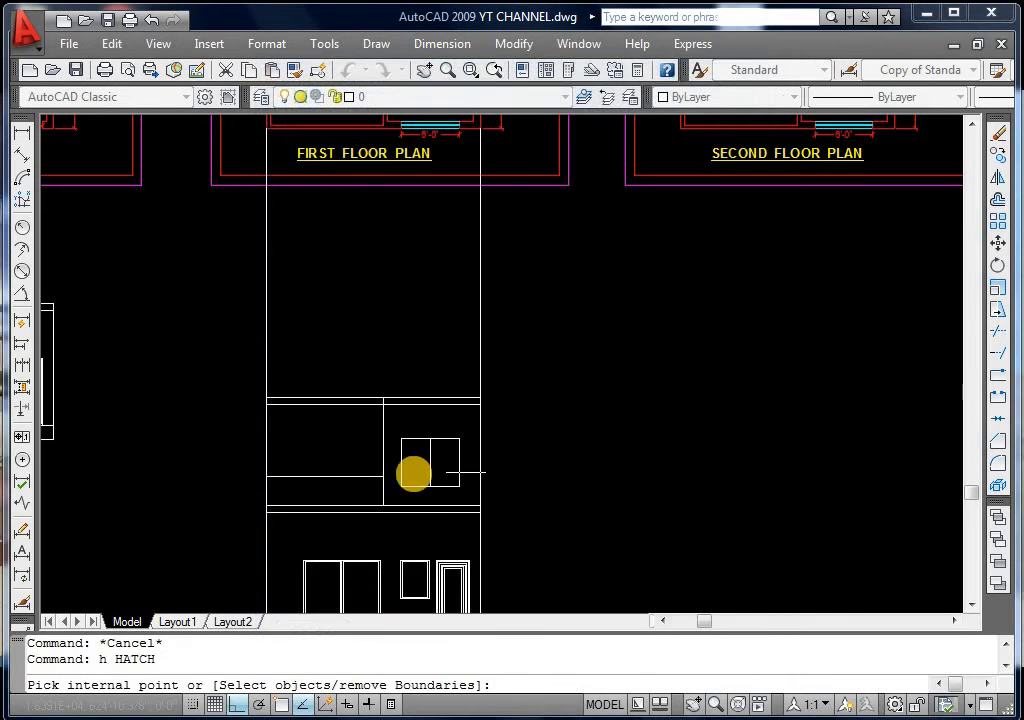
pyautogui.click(337, 487)
pyautogui.press('Return')
pyautogui.press('Return')
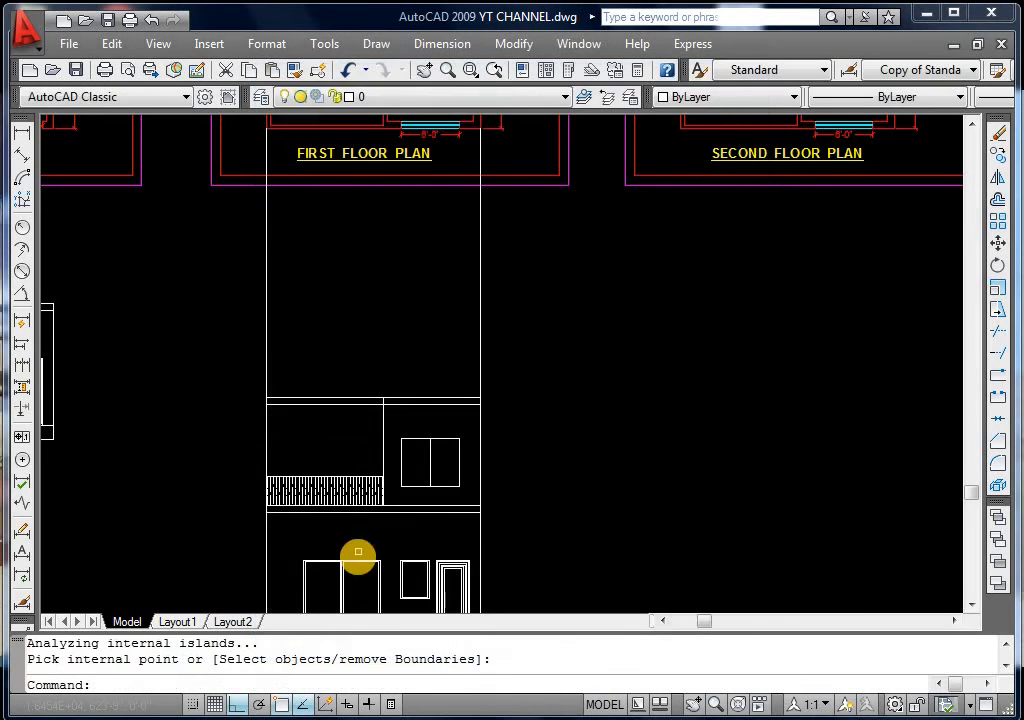
pyautogui.press('Escape')
pyautogui.press('Escape')
pyautogui.scroll(-2, 348, 385)
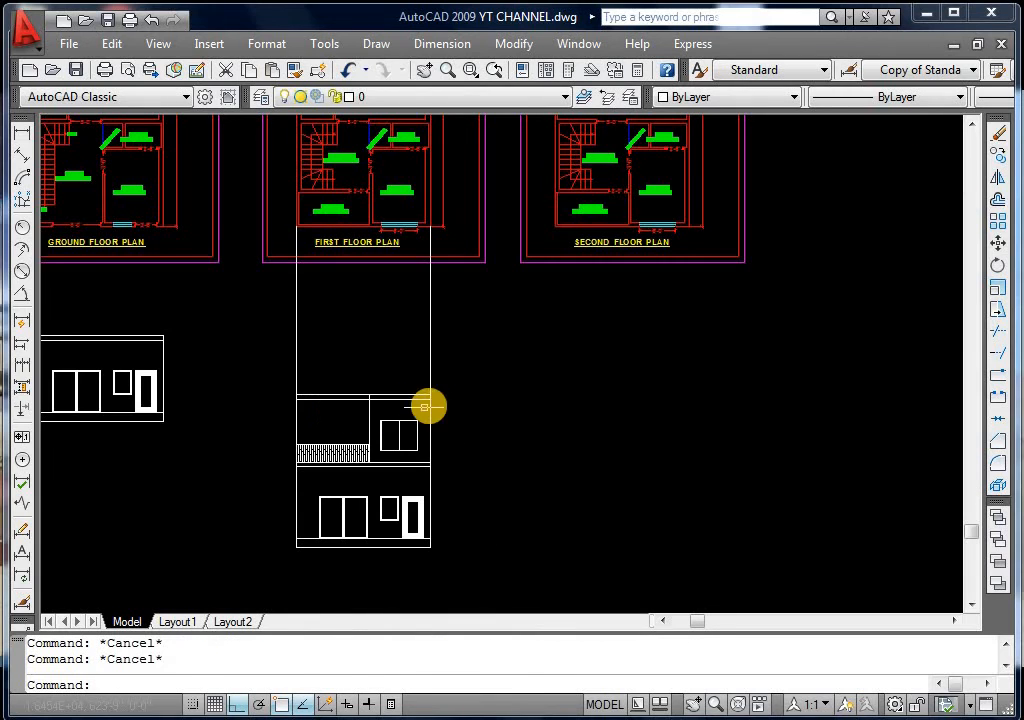
# Save the drawing
pyautogui.moveTo(397, 428)
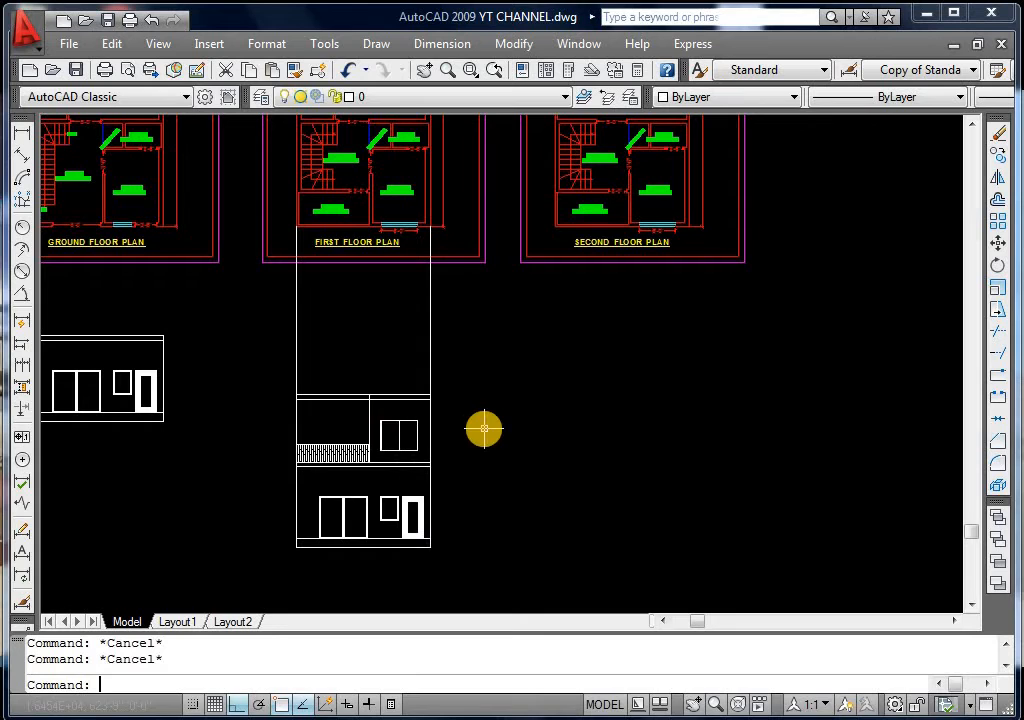
pyautogui.hotkey('ctrl', 's')
pyautogui.click(485, 366)
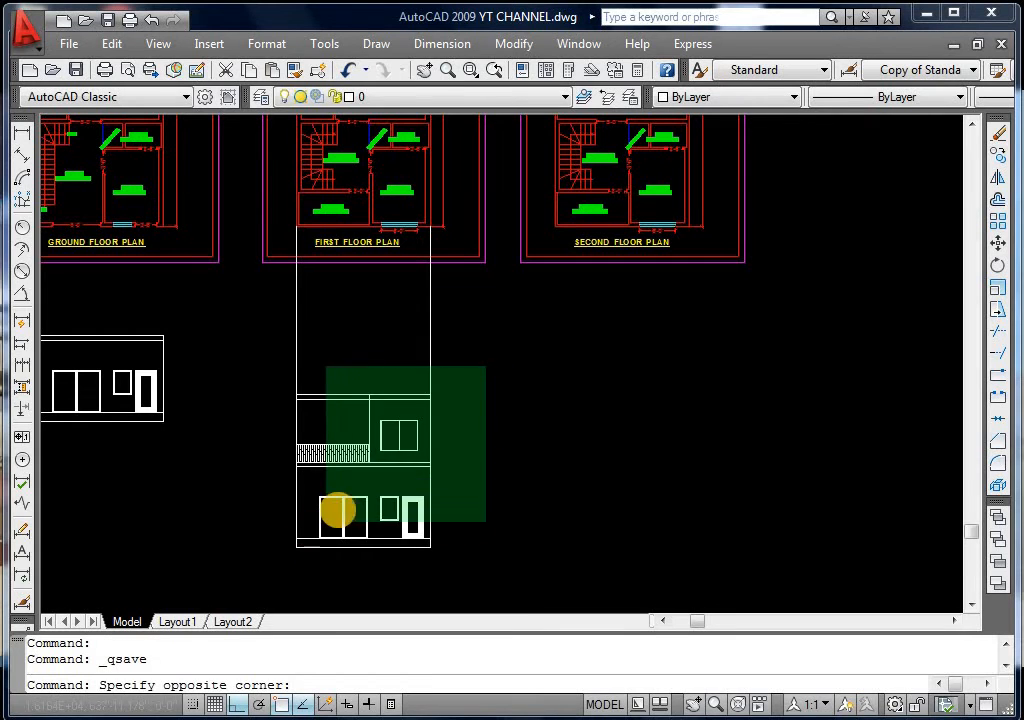
pyautogui.press('Escape')
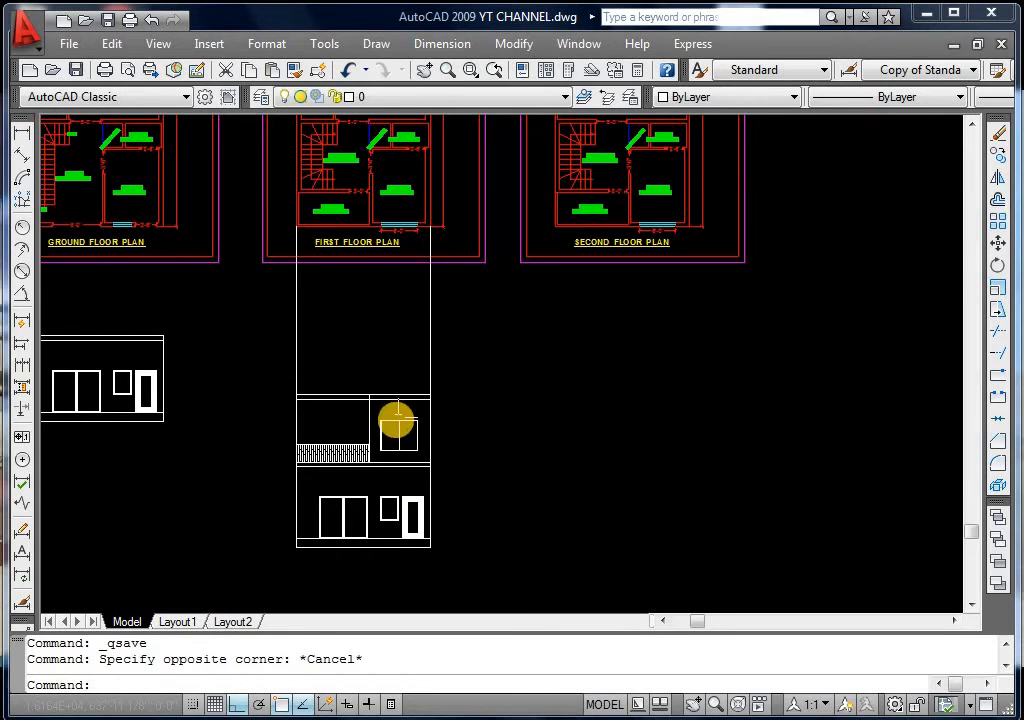
# Examine the two-storey elevation under the first floor plan, including its railing, window and slab lines
pyautogui.scroll(4, 393, 145)
pyautogui.scroll(-5, 409, 354)
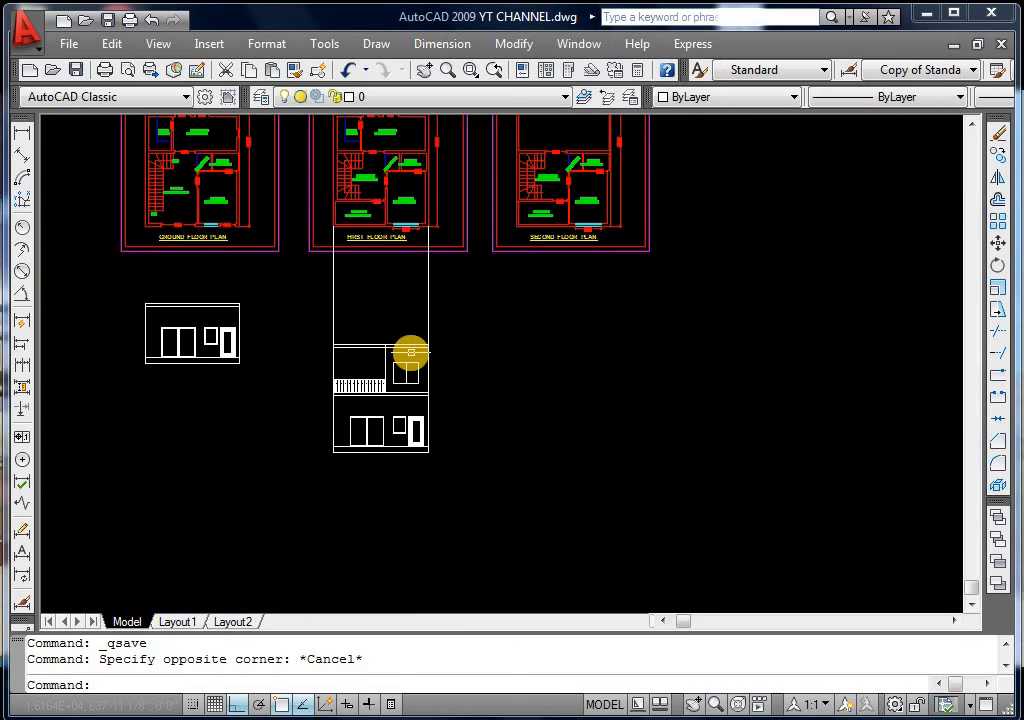
pyautogui.scroll(3, 407, 425)
pyautogui.scroll(-3, 389, 206)
pyautogui.scroll(3, 340, 205)
pyautogui.scroll(-4, 340, 205)
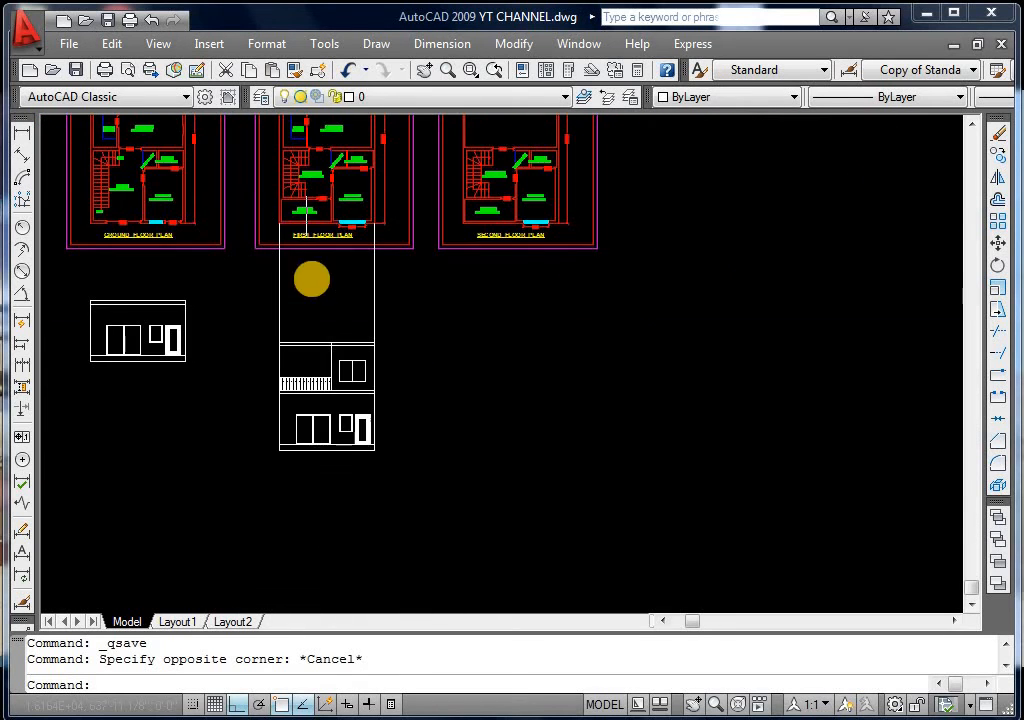
pyautogui.scroll(2, 329, 391)
pyautogui.scroll(3, 299, 408)
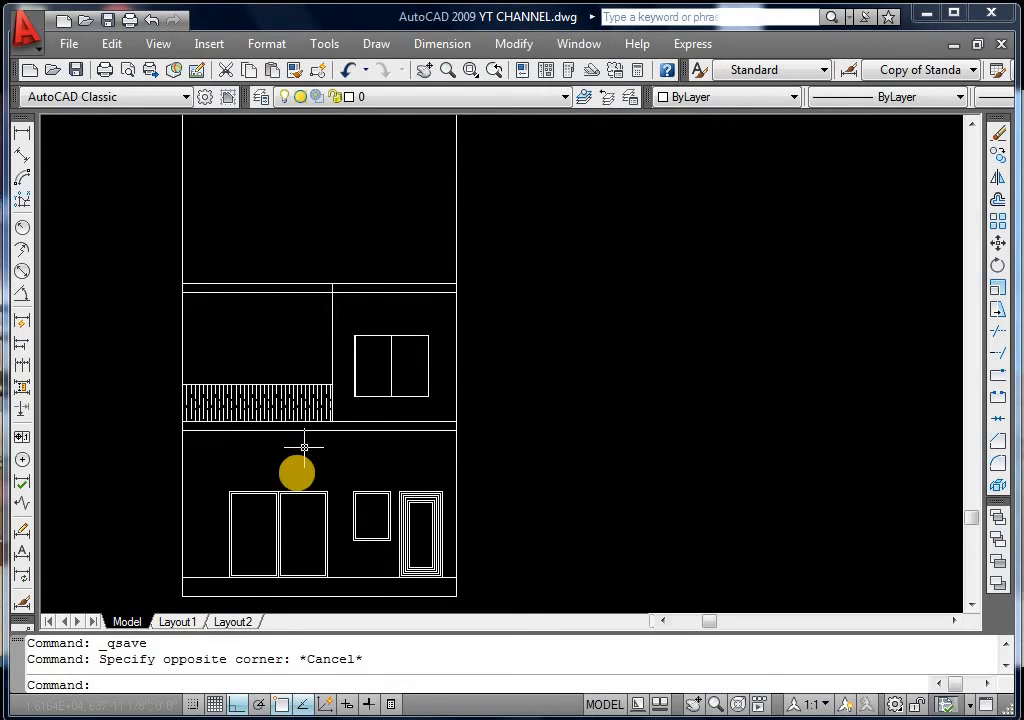
pyautogui.scroll(-4, 297, 487)
pyautogui.press('Escape')
pyautogui.press('Escape')
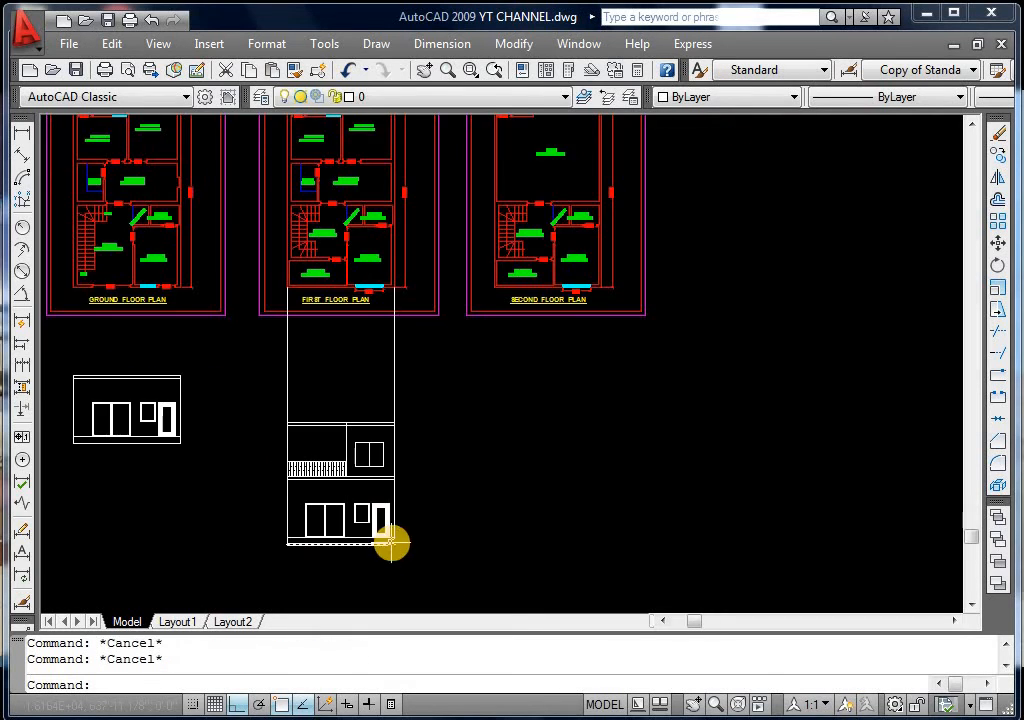
# Copy the two-storey elevation with its projection lines from the first floor plan's lower-left corner to the second floor plan's matching corner
pyautogui.click(450, 376)
pyautogui.click(241, 575)
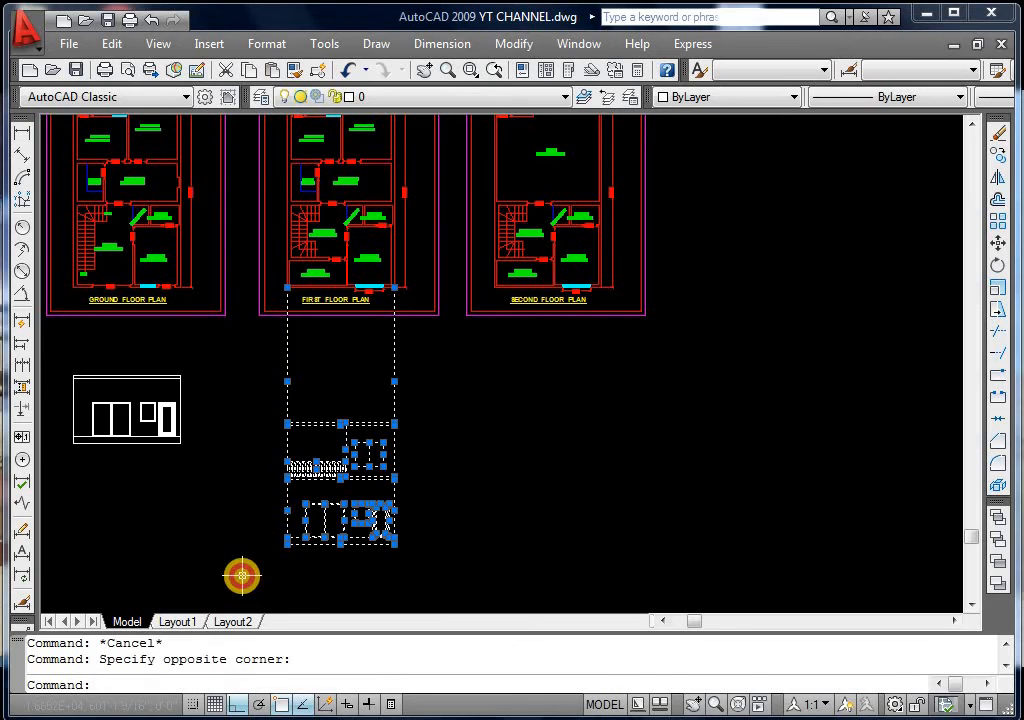
pyautogui.write('co')
pyautogui.press('Return')
pyautogui.scroll(3, 300, 320)
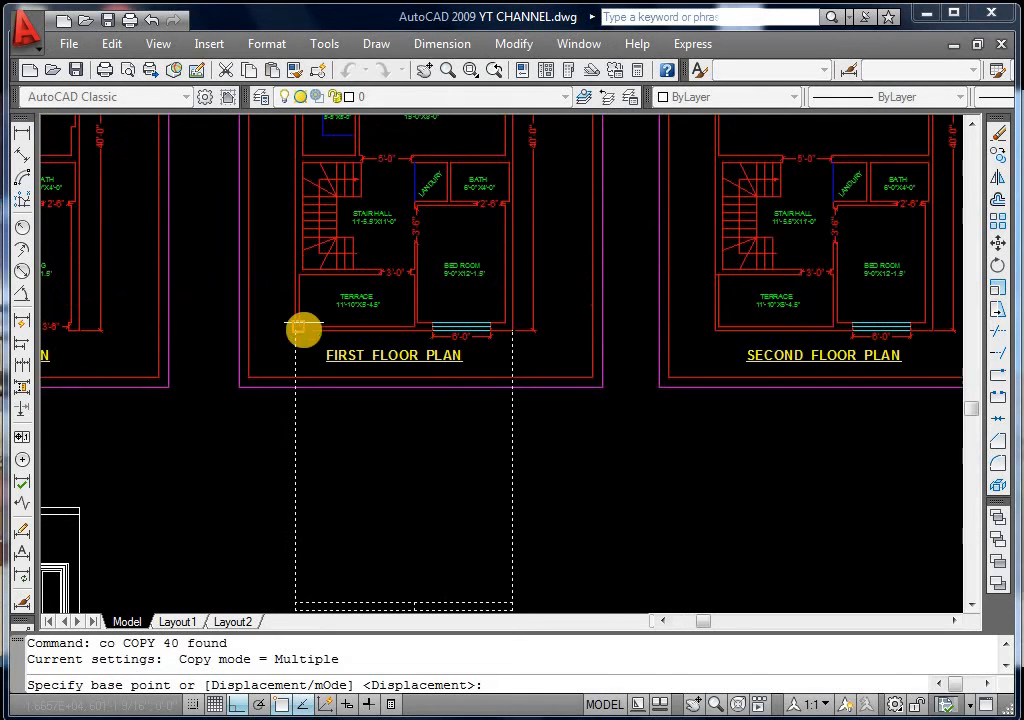
pyautogui.click(292, 333)
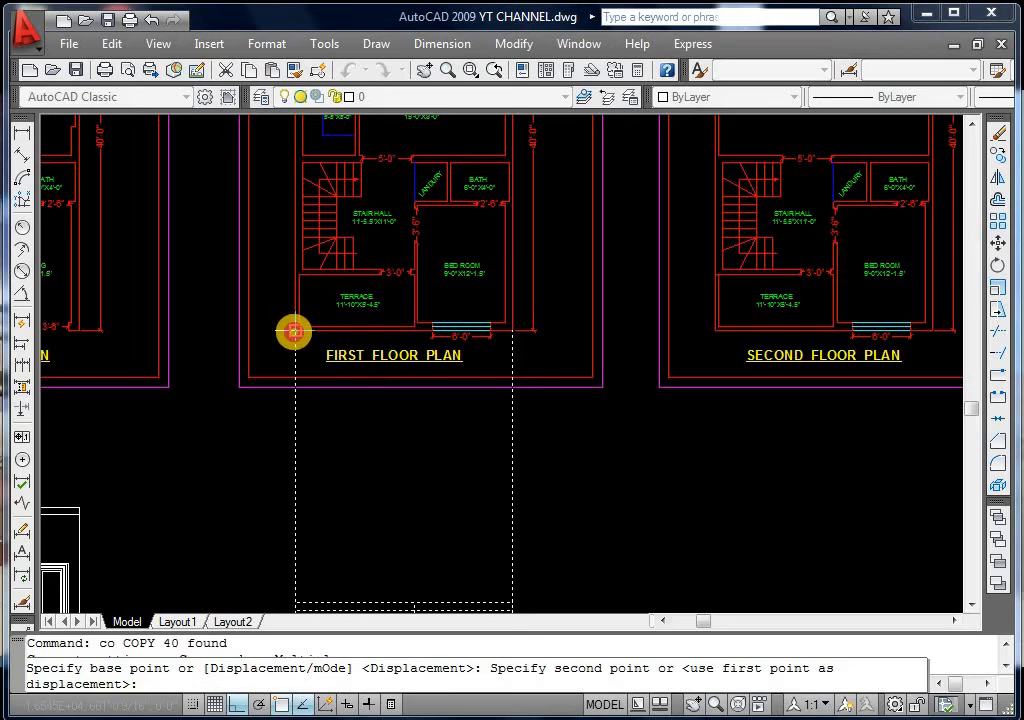
pyautogui.scroll(1, 704, 330)
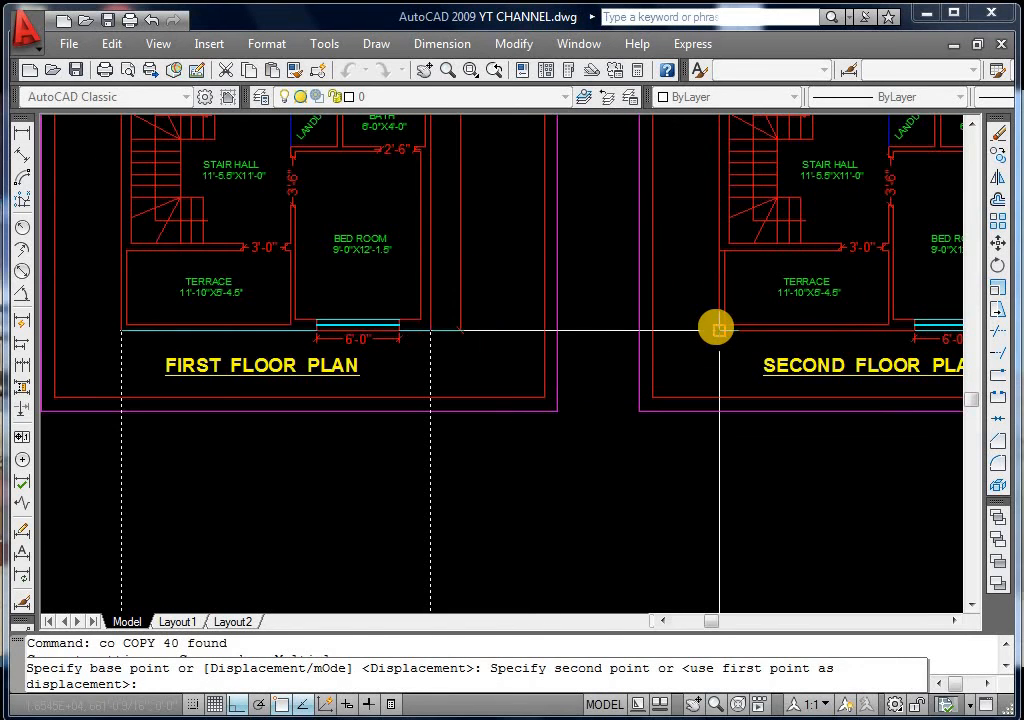
pyautogui.click(717, 330)
pyautogui.scroll(-4, 575, 274)
pyautogui.press('Escape')
pyautogui.press('Escape')
pyautogui.press('Escape')
# Offset the uppermost slab line of the elevation copy under the second floor plan 10.5' upward
pyautogui.scroll(2, 702, 358)
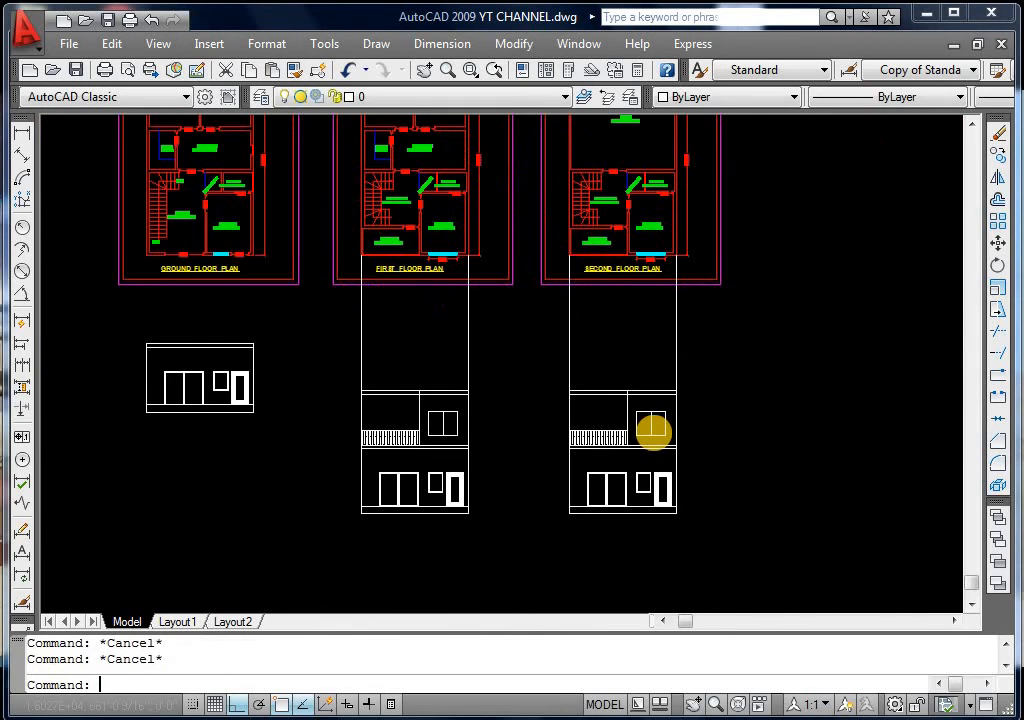
pyautogui.scroll(2, 662, 340)
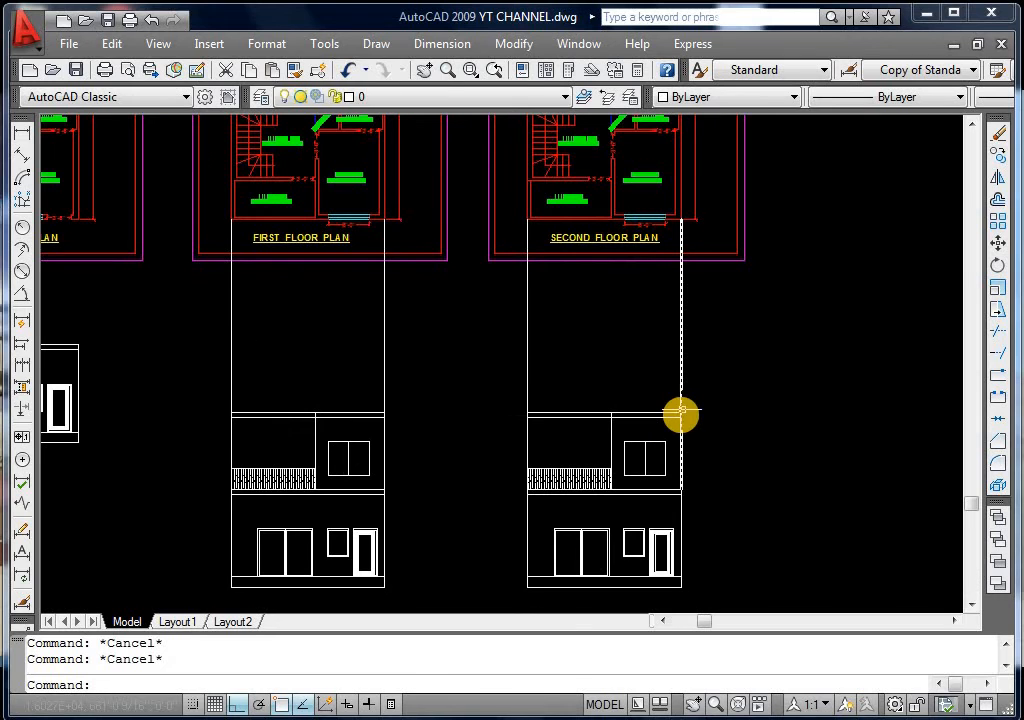
pyautogui.scroll(-2, 674, 421)
pyautogui.scroll(2, 697, 414)
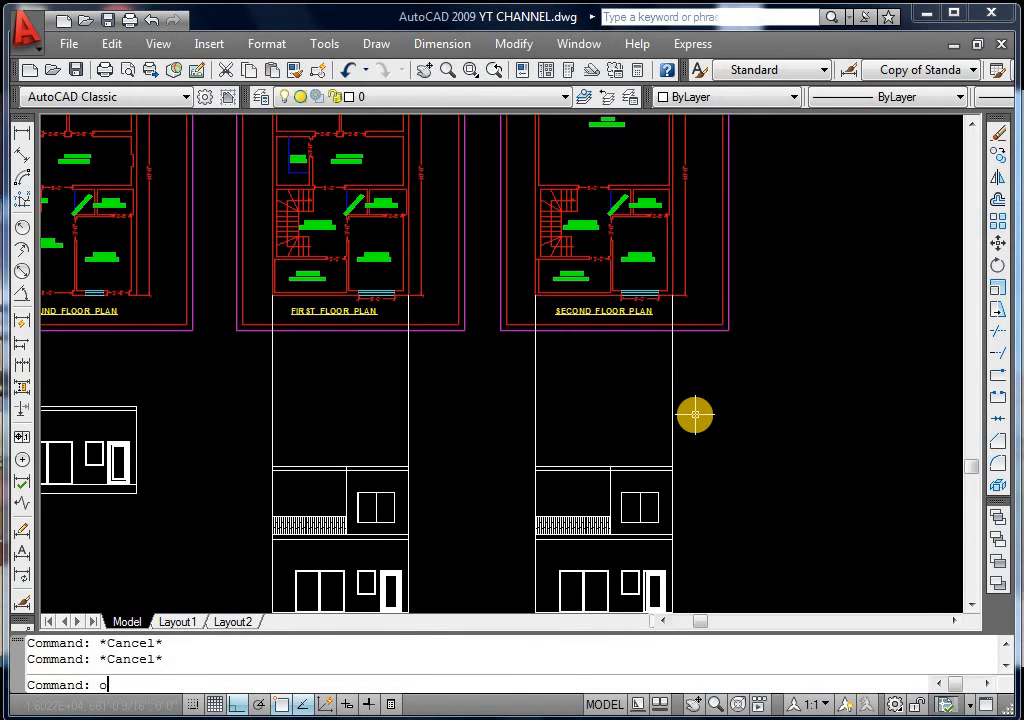
pyautogui.press('Return')
pyautogui.write("10.5'")
pyautogui.press('Return')
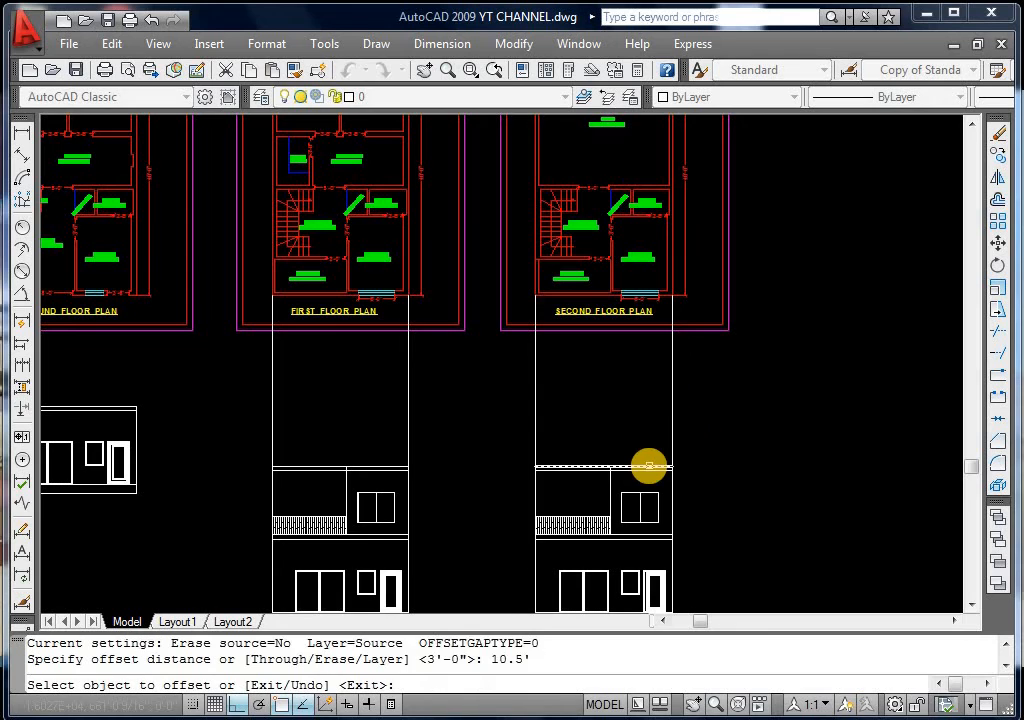
pyautogui.click(647, 466)
pyautogui.click(645, 429)
pyautogui.press('Escape')
pyautogui.press('Escape')
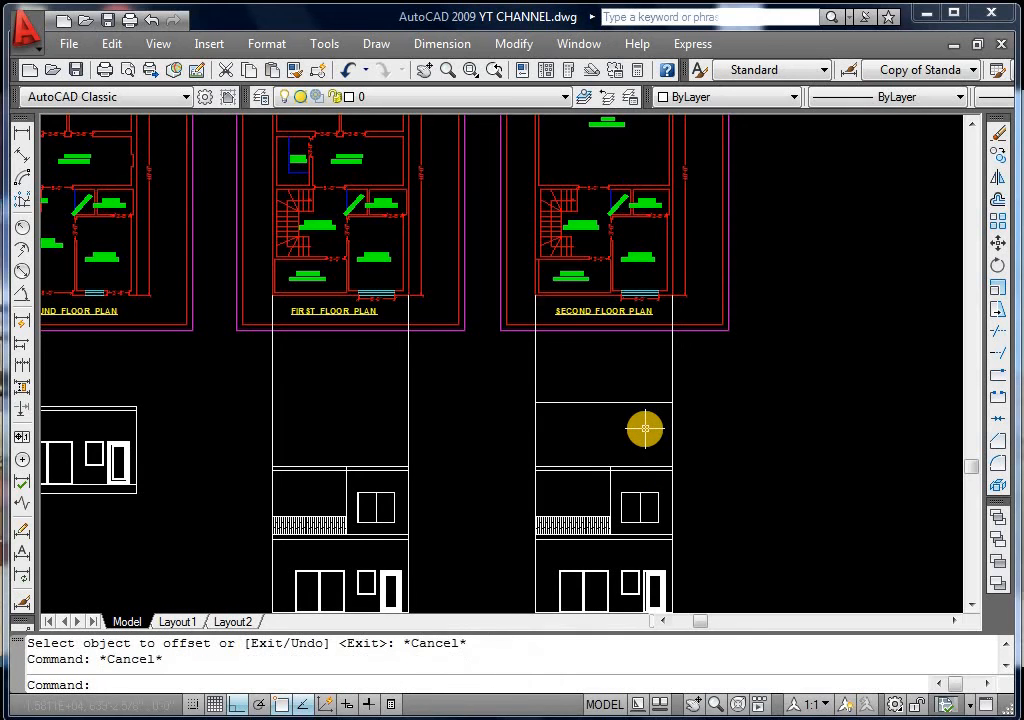
# Offset the second floor's new ceiling line 9" upward to form its roof slab
pyautogui.write('o')
pyautogui.press('Return')
pyautogui.write('9')
pyautogui.press('Return')
pyautogui.click(645, 406)
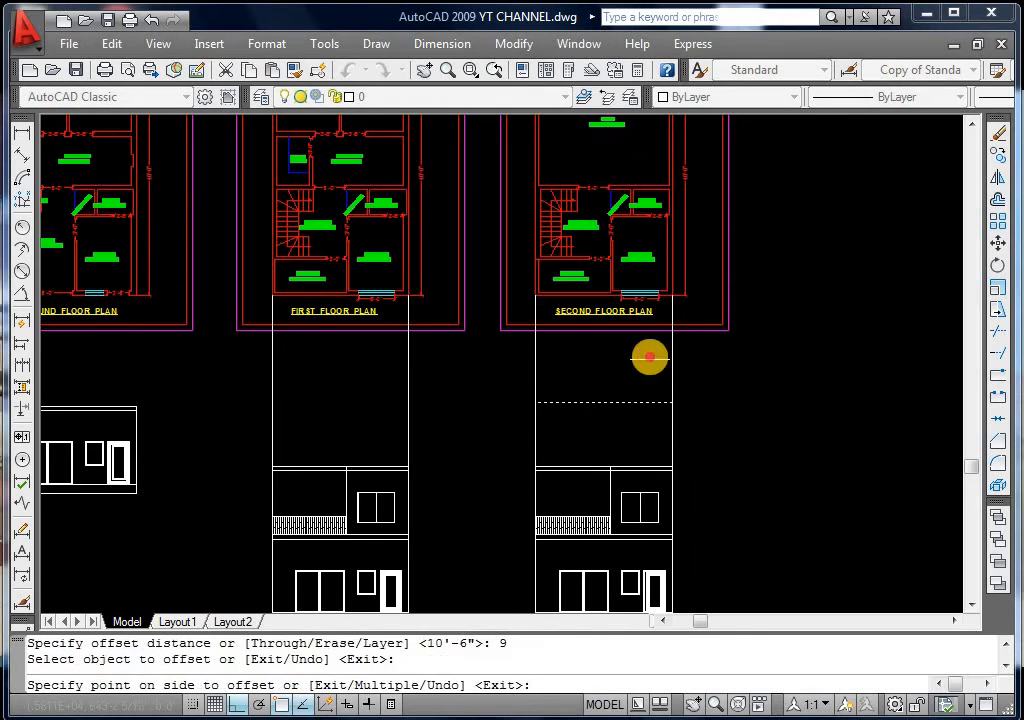
pyautogui.click(649, 354)
pyautogui.press('Escape')
pyautogui.press('Escape')
pyautogui.press('Escape')
# Copy the first floor's railing, window and vertical dividing line up onto the slab above to form the second floor front
pyautogui.click(670, 456)
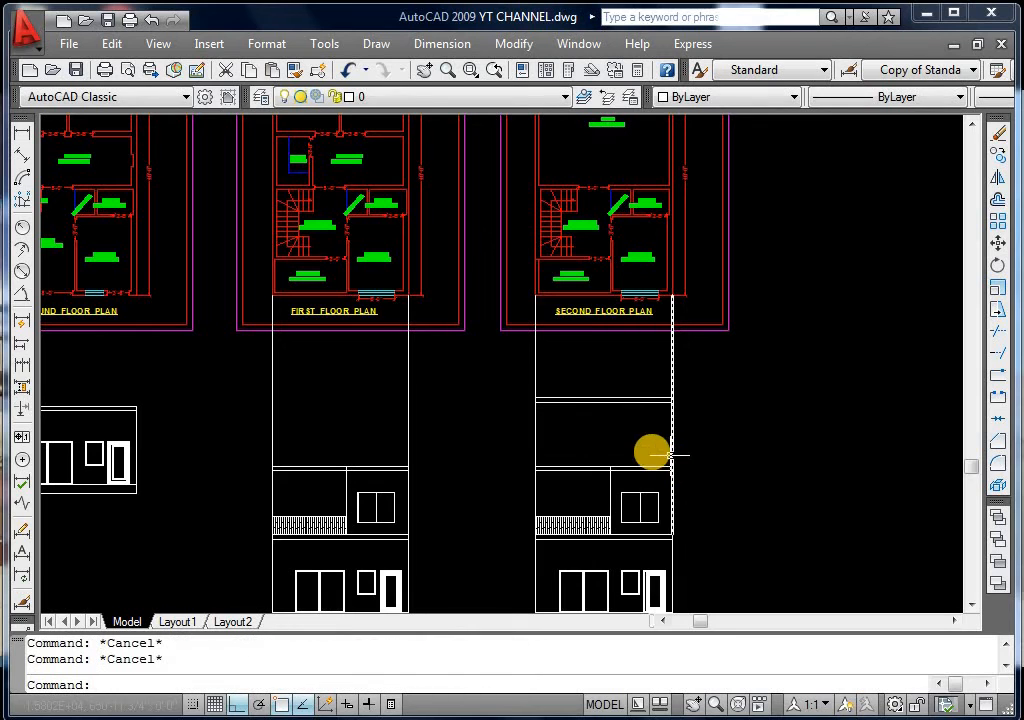
pyautogui.scroll(-5, 652, 452)
pyautogui.scroll(4, 631, 471)
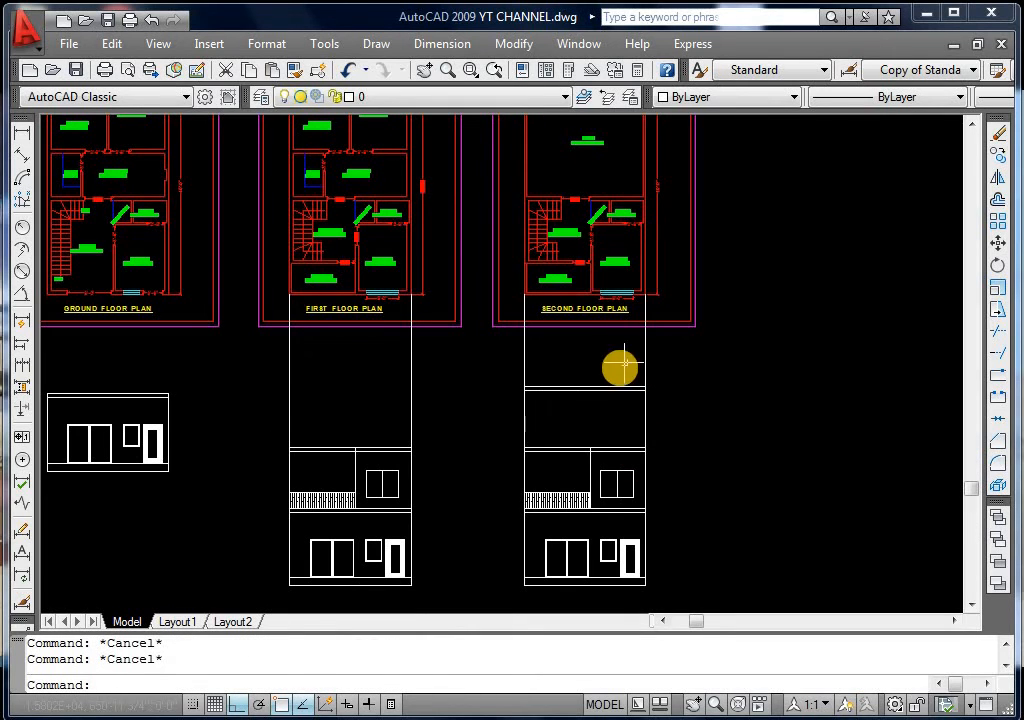
pyautogui.scroll(2, 614, 281)
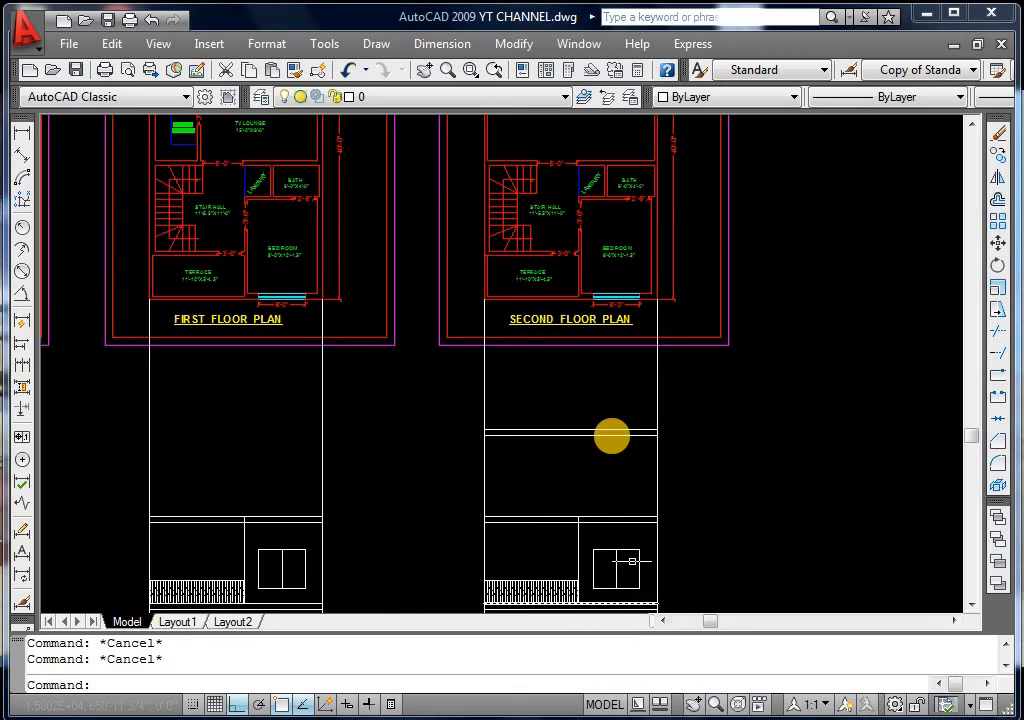
pyautogui.scroll(-2, 560, 290)
pyautogui.scroll(5, 585, 459)
pyautogui.click(632, 416)
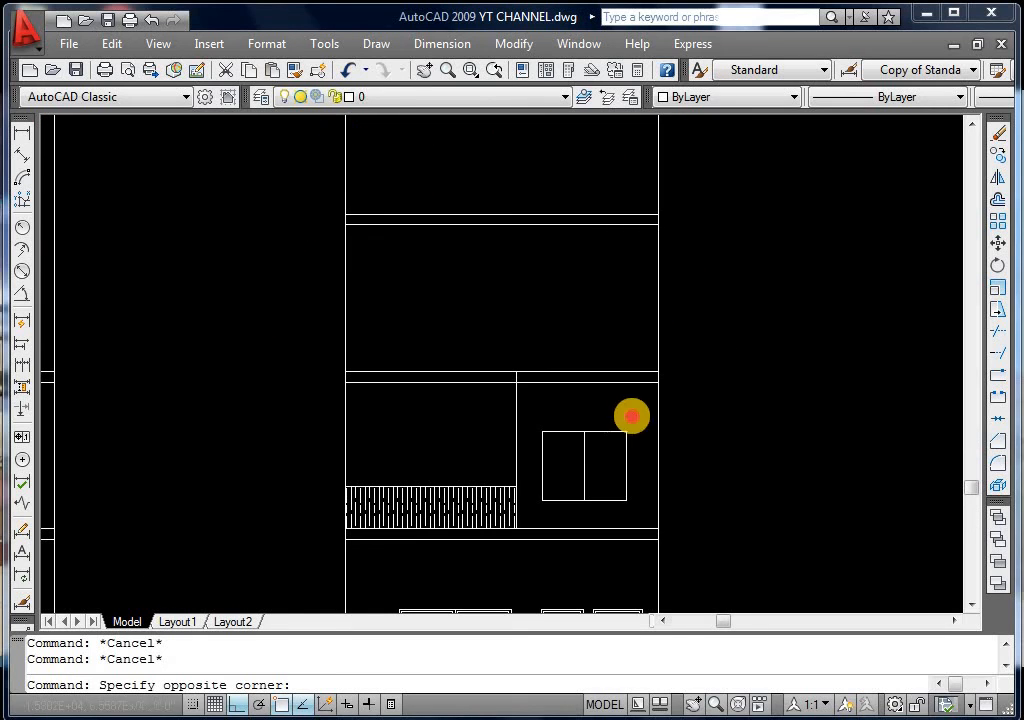
pyautogui.click(431, 517)
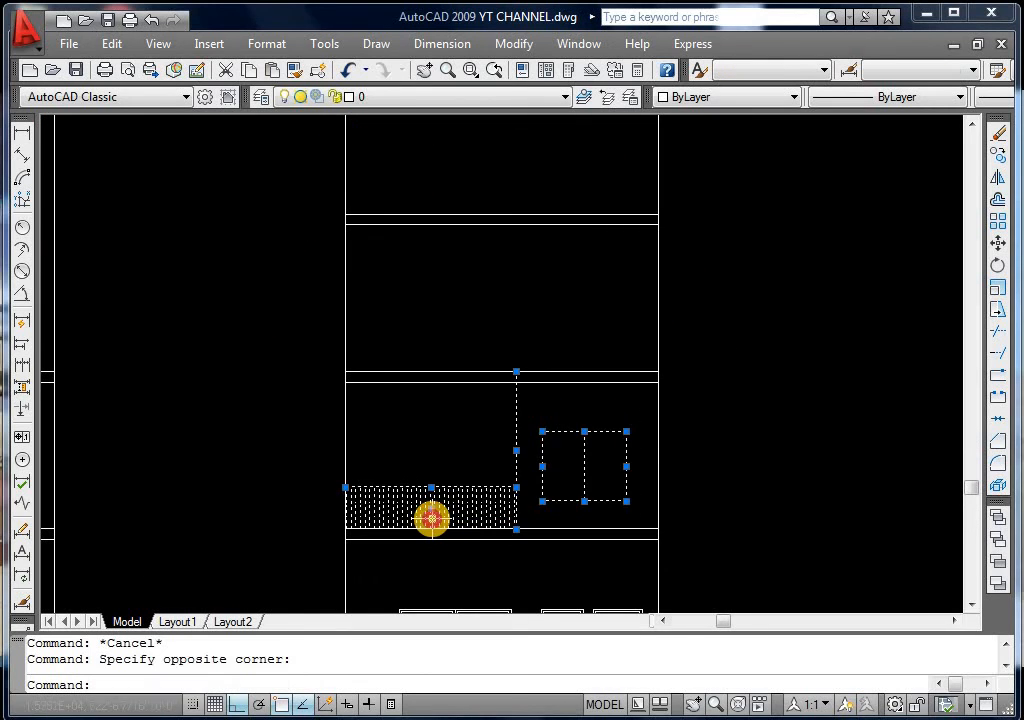
pyautogui.write('co')
pyautogui.press('Return')
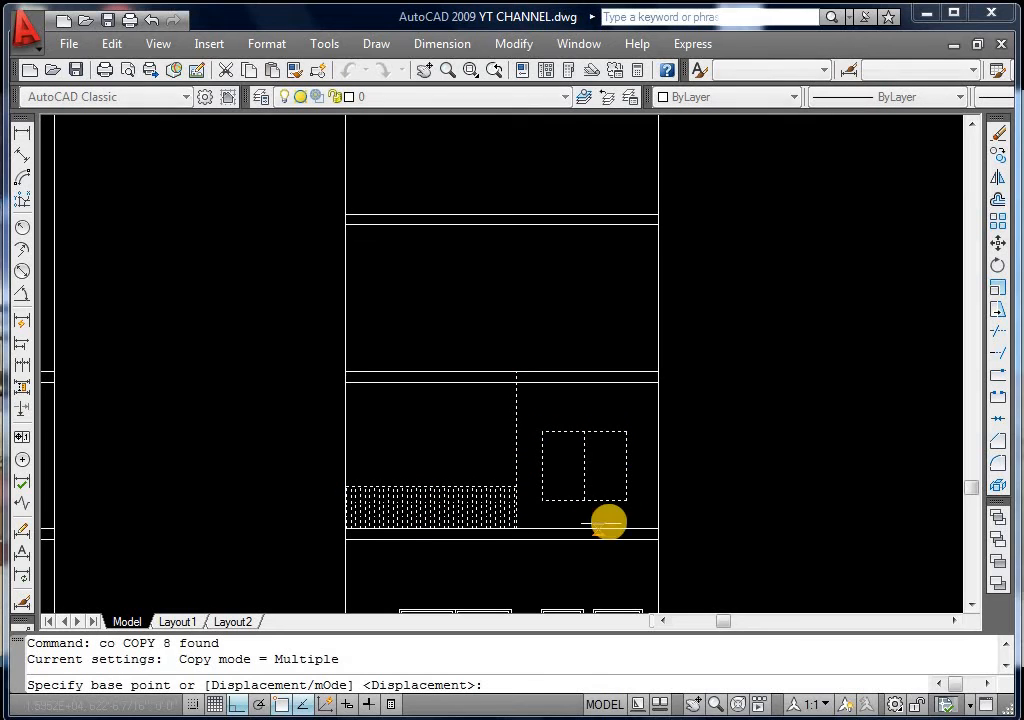
pyautogui.click(655, 531)
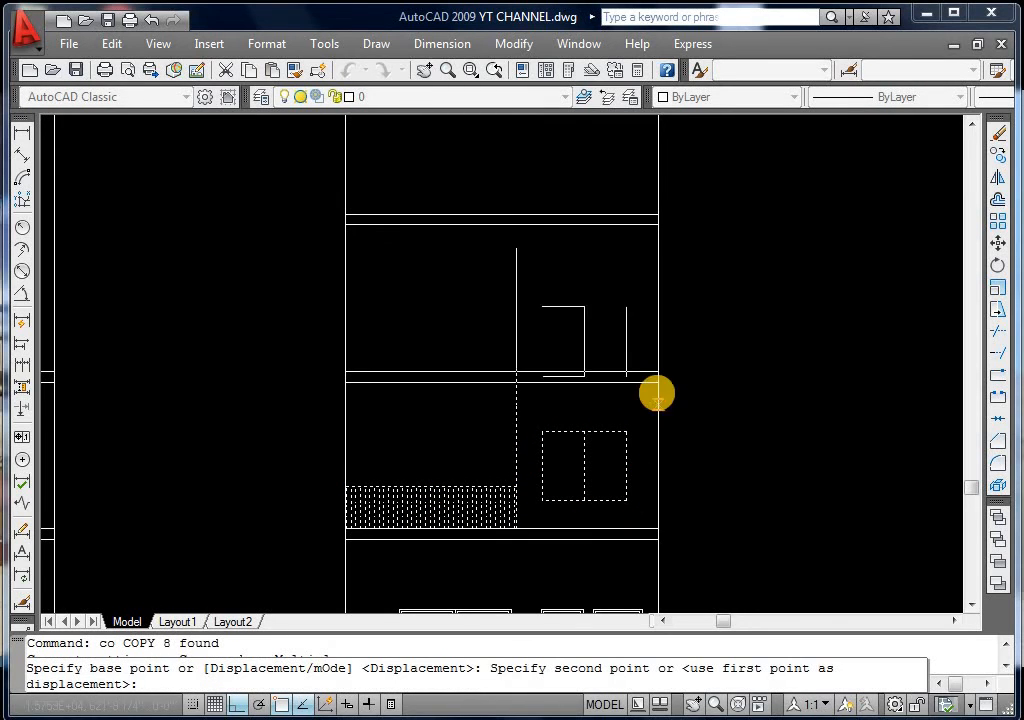
pyautogui.click(657, 370)
pyautogui.press('Escape')
pyautogui.scroll(-2, 553, 384)
pyautogui.press('Escape')
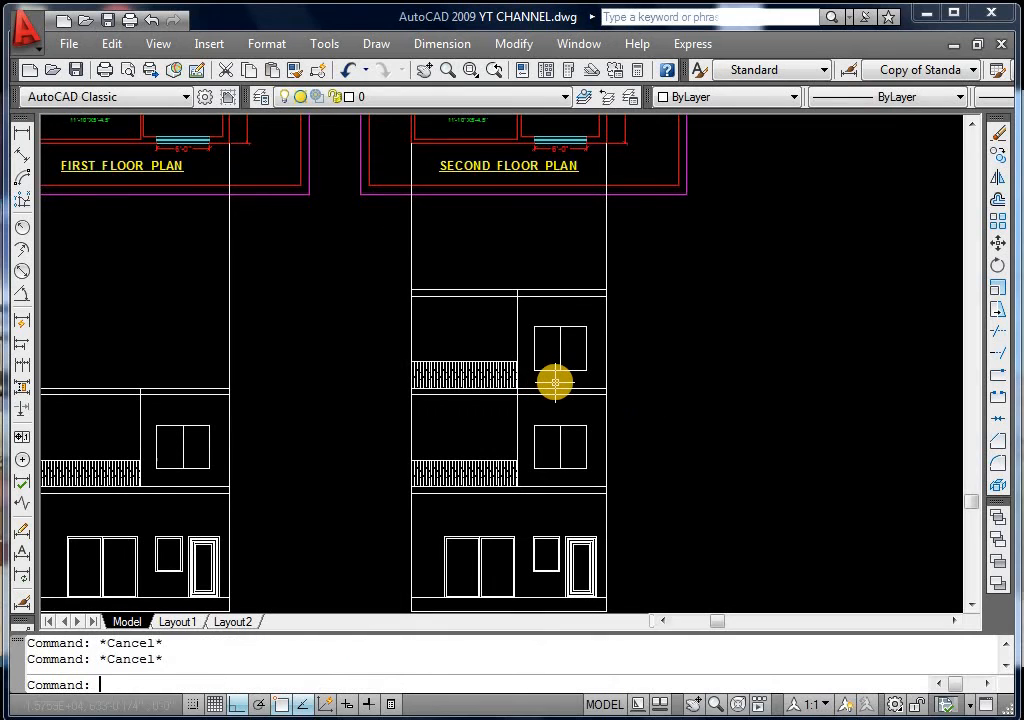
# Trim the vertical dividing line where it crosses the second floor slab and the roof slab
pyautogui.write('tr')
pyautogui.press('Return')
pyautogui.press('Return')
pyautogui.scroll(5, 533, 393)
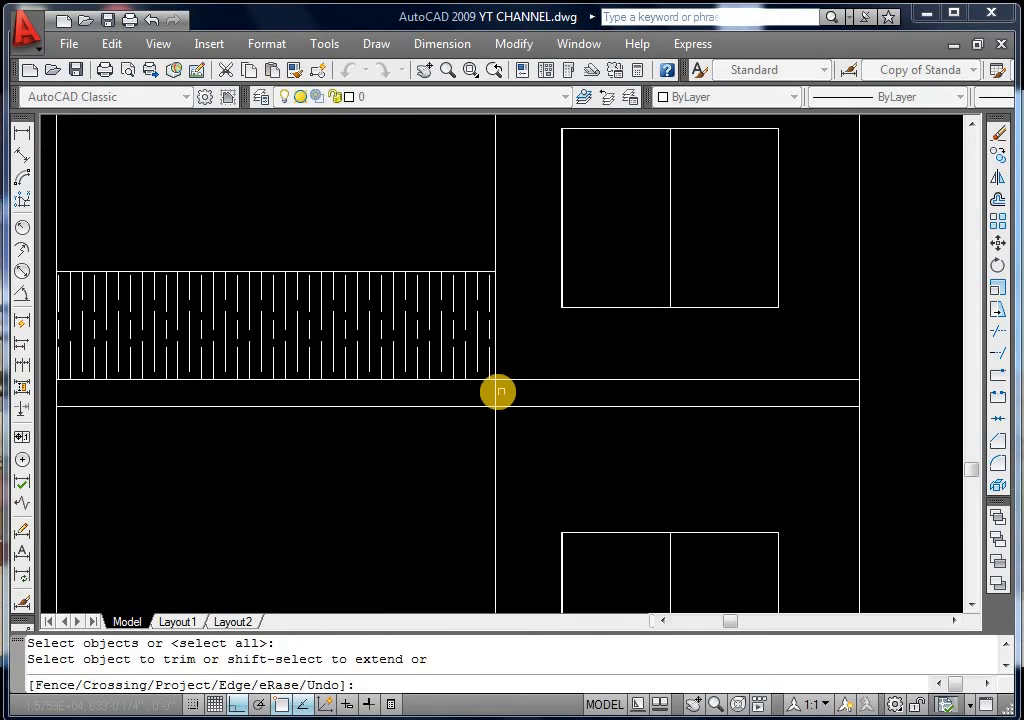
pyautogui.click(494, 389)
pyautogui.scroll(-5, 494, 389)
pyautogui.scroll(3, 488, 296)
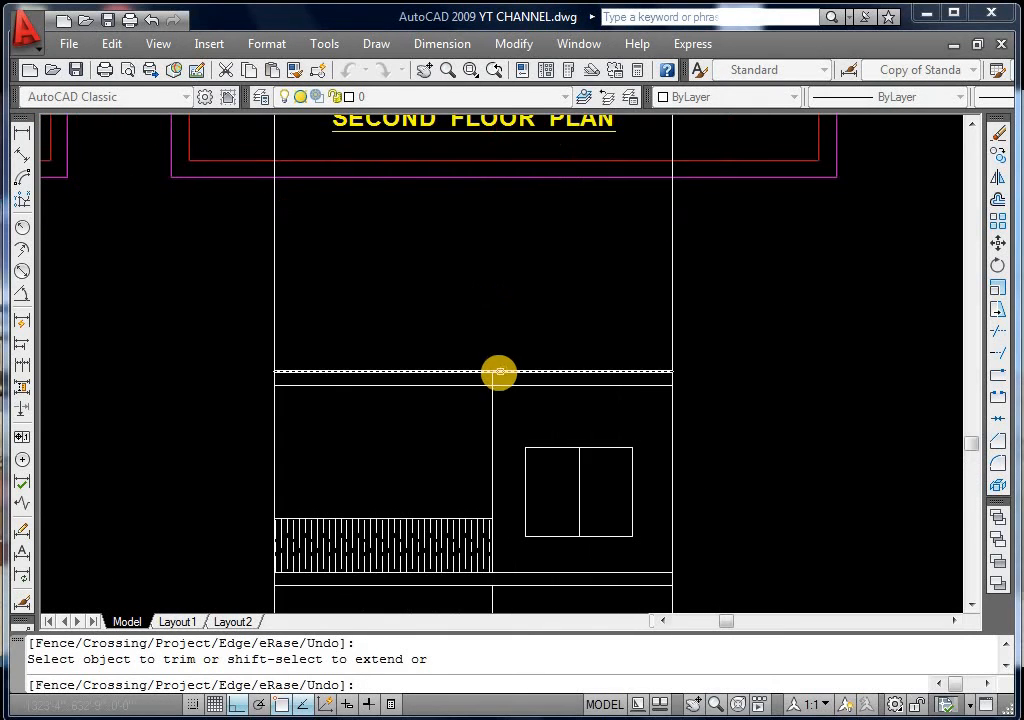
pyautogui.click(491, 376)
pyautogui.scroll(-4, 498, 356)
pyautogui.press('Escape')
pyautogui.press('Escape')
pyautogui.press('Escape')
pyautogui.scroll(-2, 545, 331)
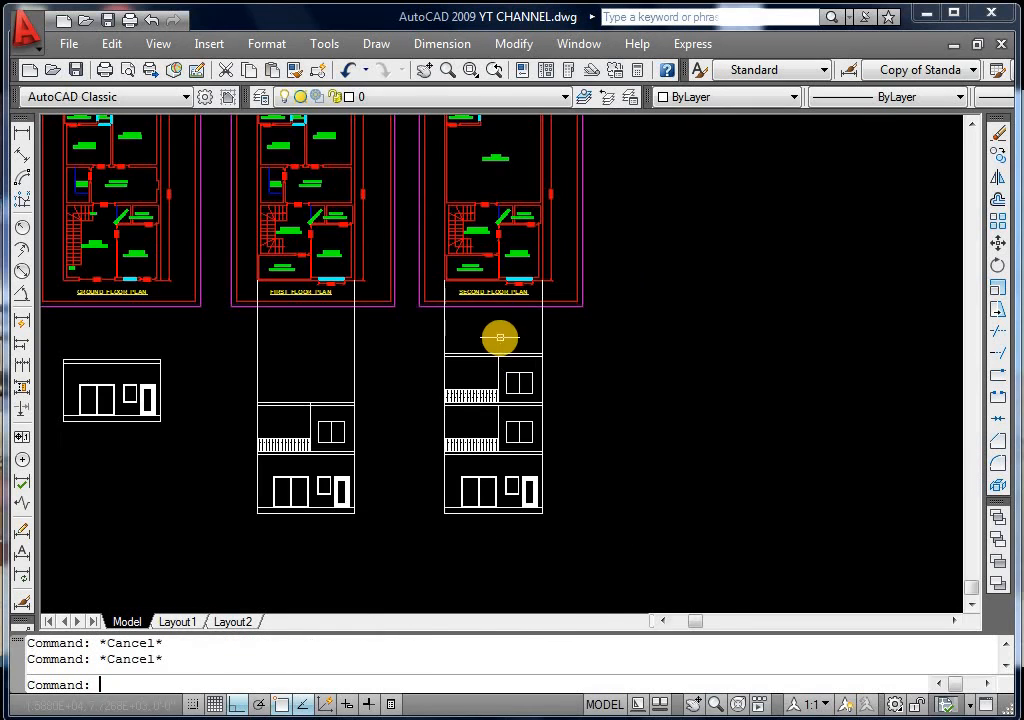
# Offset the roof slab's upper line 3' upward to form the parapet top
pyautogui.scroll(2, 507, 423)
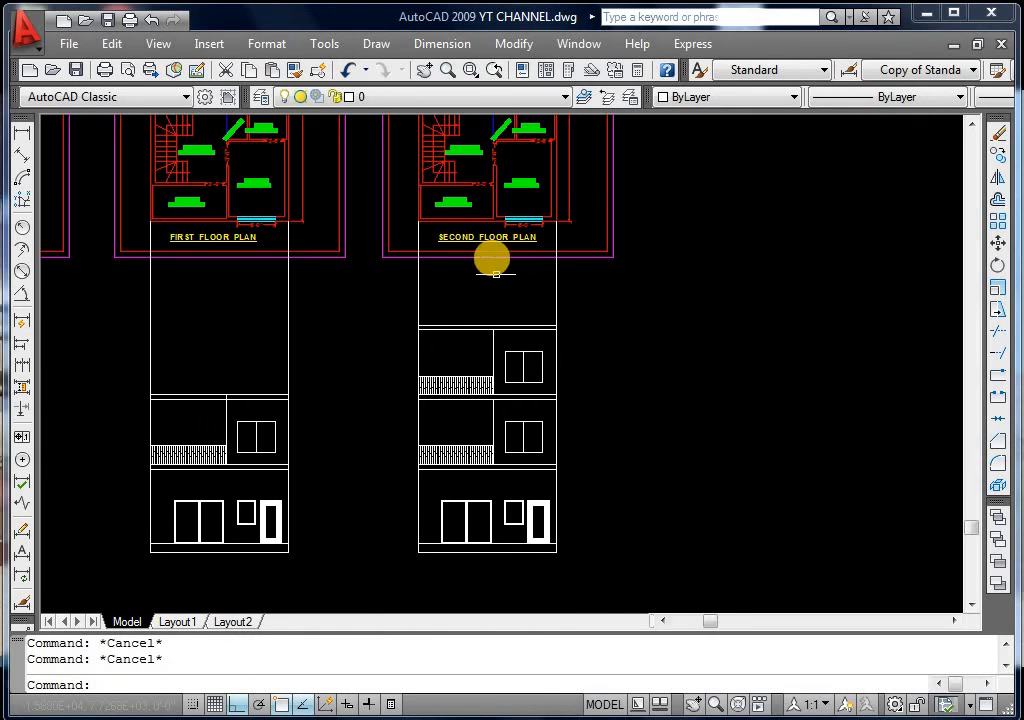
pyautogui.scroll(2, 500, 300)
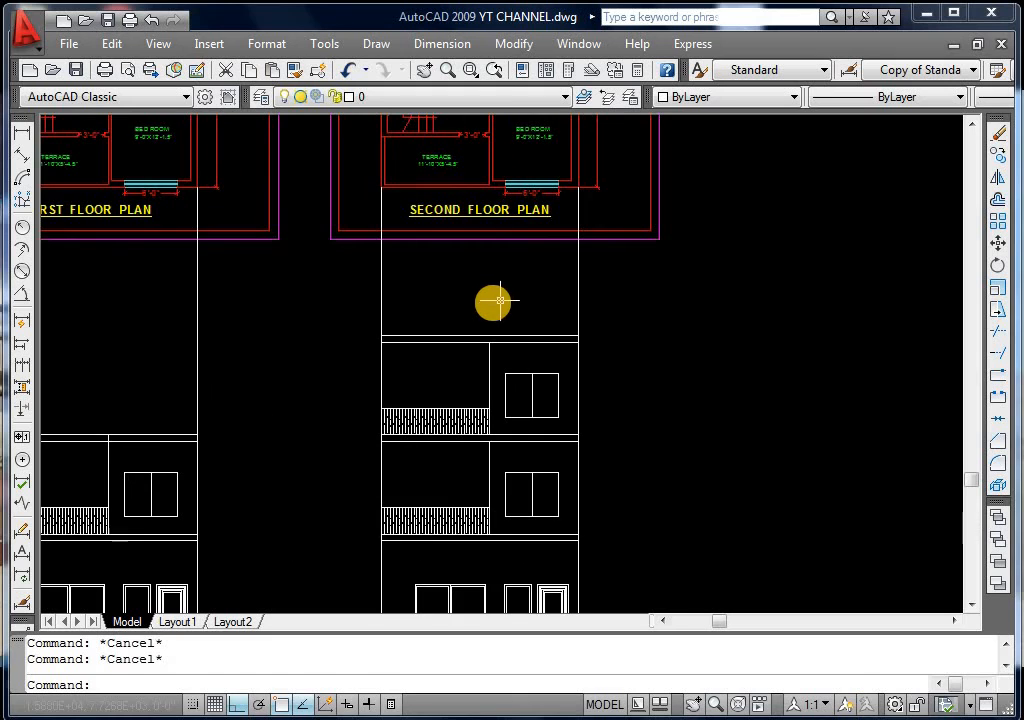
pyautogui.write('o')
pyautogui.press('Return')
pyautogui.write("3'")
pyautogui.press('Return')
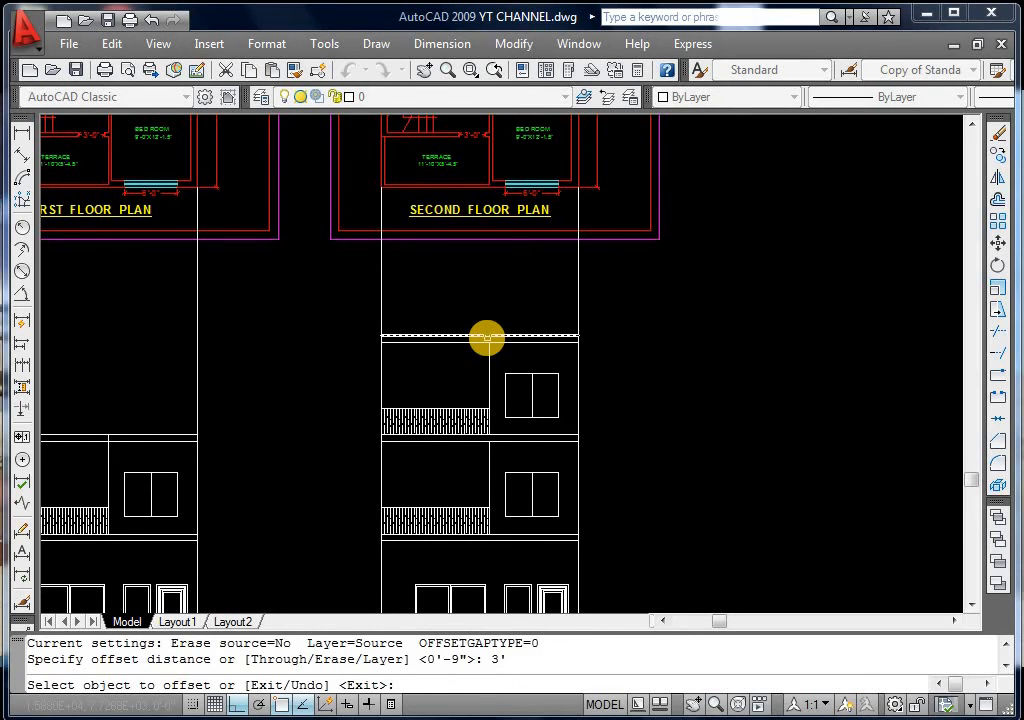
pyautogui.click(487, 338)
pyautogui.click(487, 303)
pyautogui.press('Escape')
pyautogui.press('Escape')
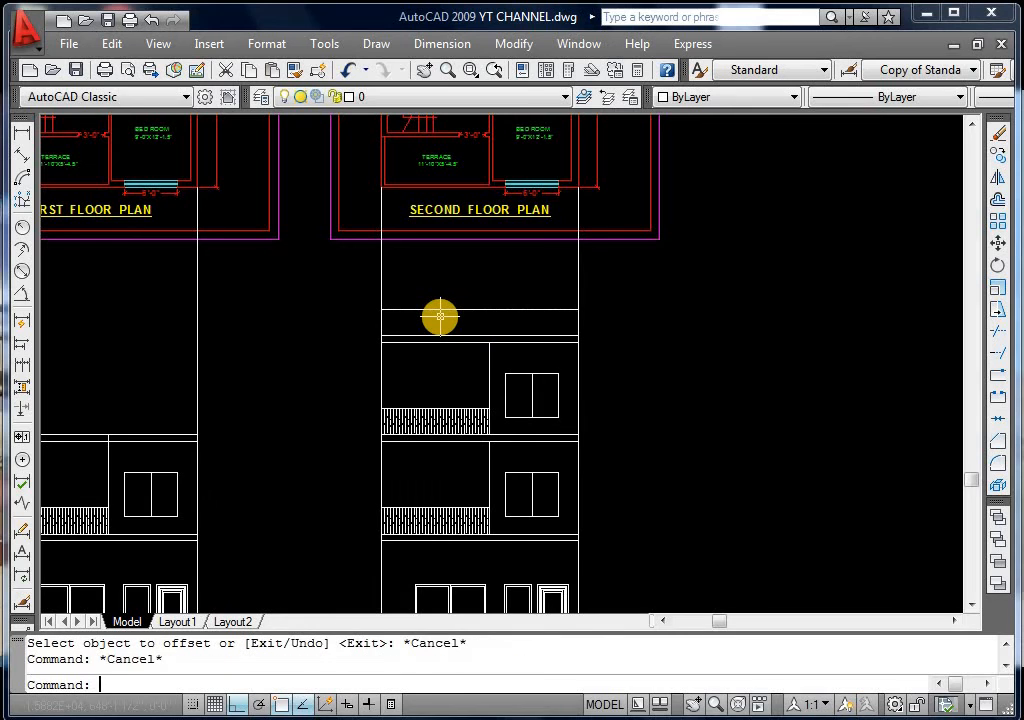
# Fillet the parapet top line with both outer wall lines into square corners and save the drawing
pyautogui.write('f')
pyautogui.press('Return')
pyautogui.click(380, 320)
pyautogui.click(391, 313)
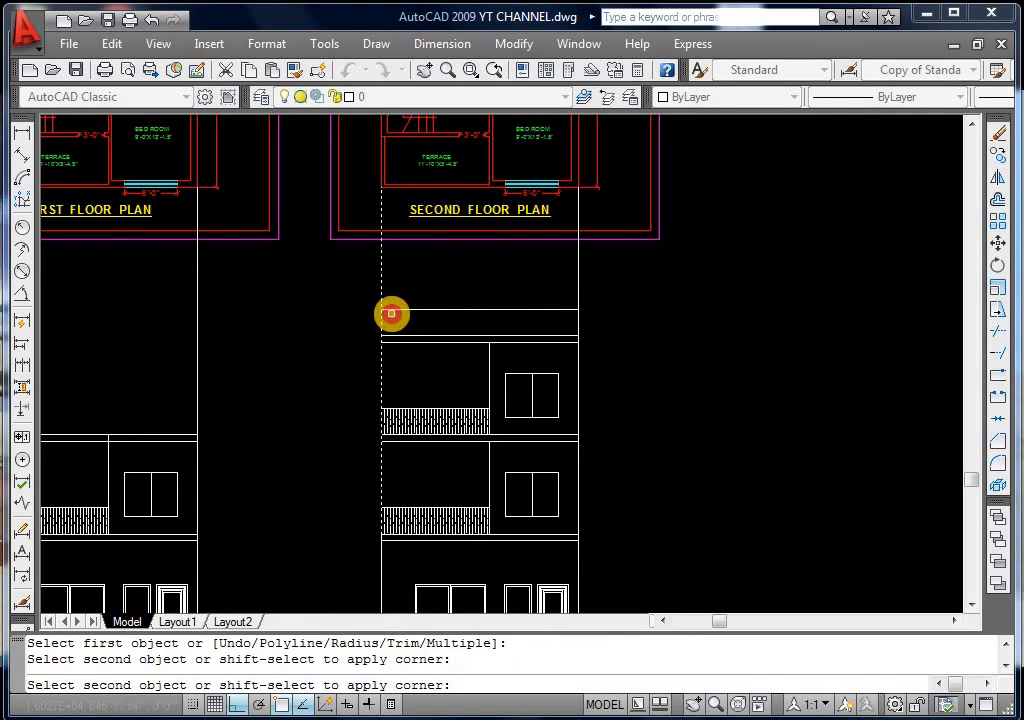
pyautogui.click(416, 306)
pyautogui.press('Return')
pyautogui.click(420, 309)
pyautogui.click(576, 318)
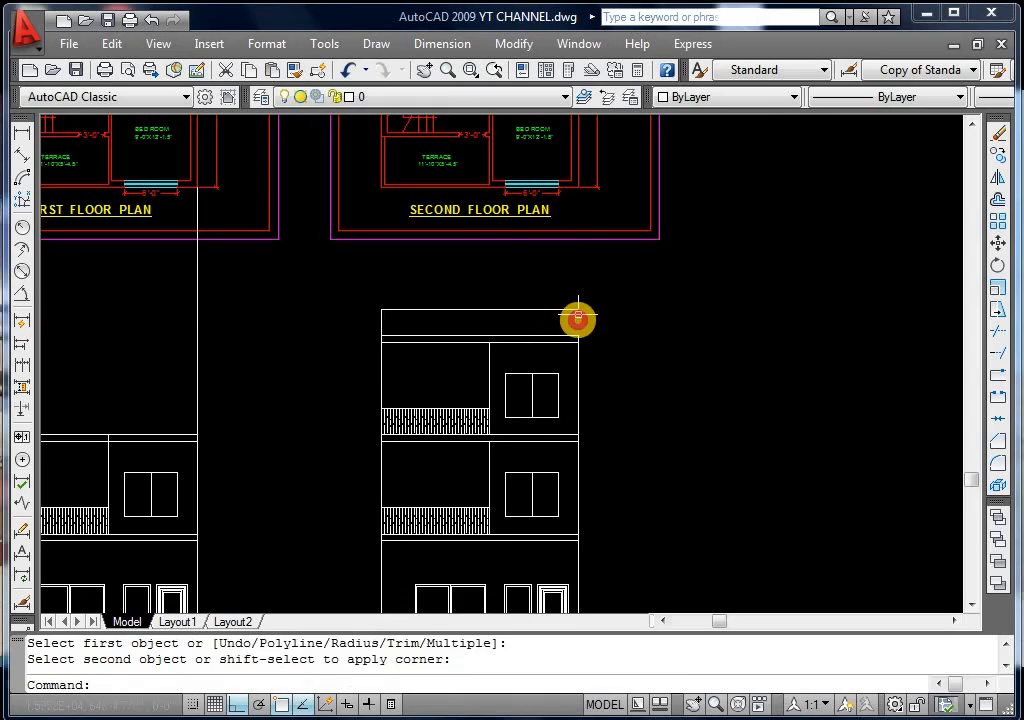
pyautogui.press('Escape')
pyautogui.press('Escape')
pyautogui.scroll(-1, 609, 375)
pyautogui.hotkey('ctrl', 's')
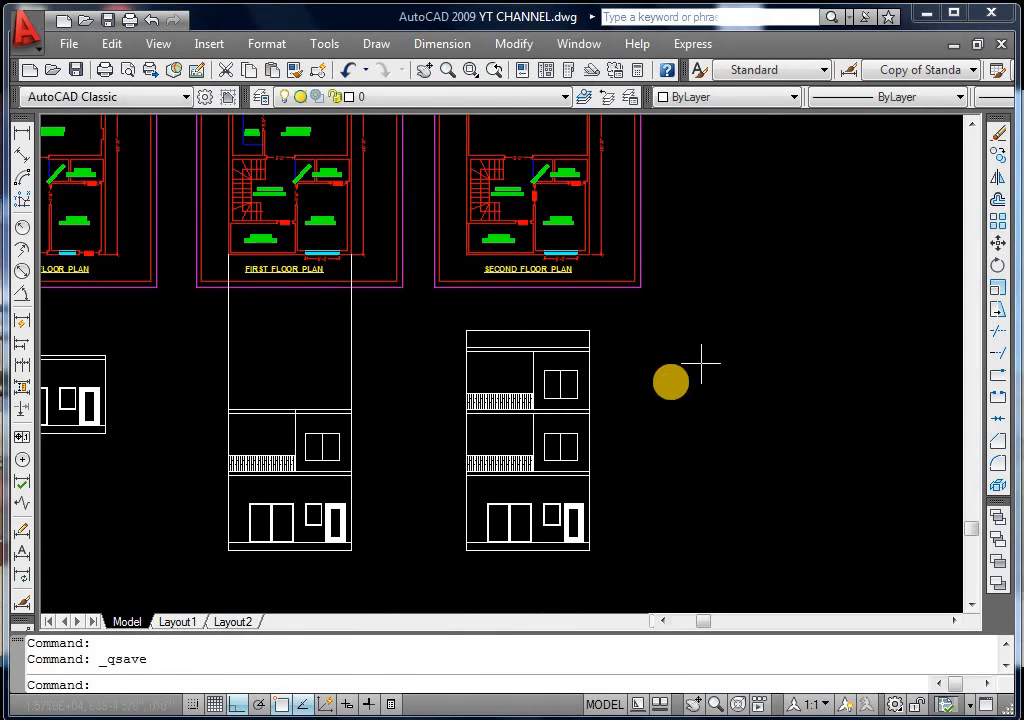
pyautogui.press('Escape')
pyautogui.press('Escape')
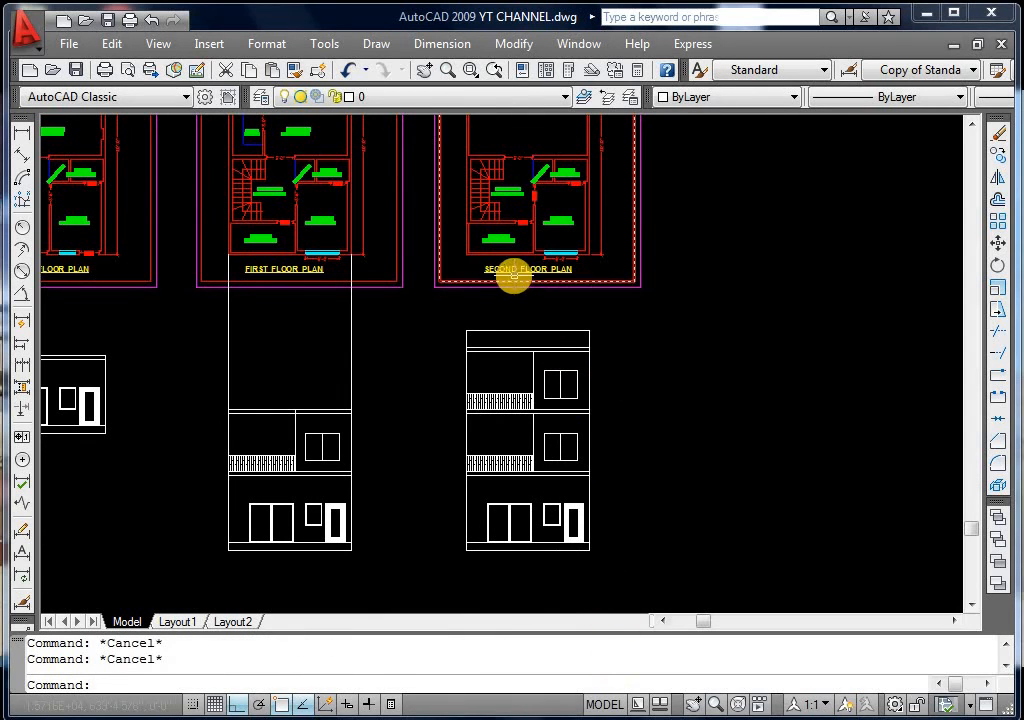
# Copy the SECOND FLOOR PLAN title straight down to just below the three-storey elevation
pyautogui.click(514, 268)
pyautogui.write('co')
pyautogui.press('Return')
pyautogui.click(514, 268)
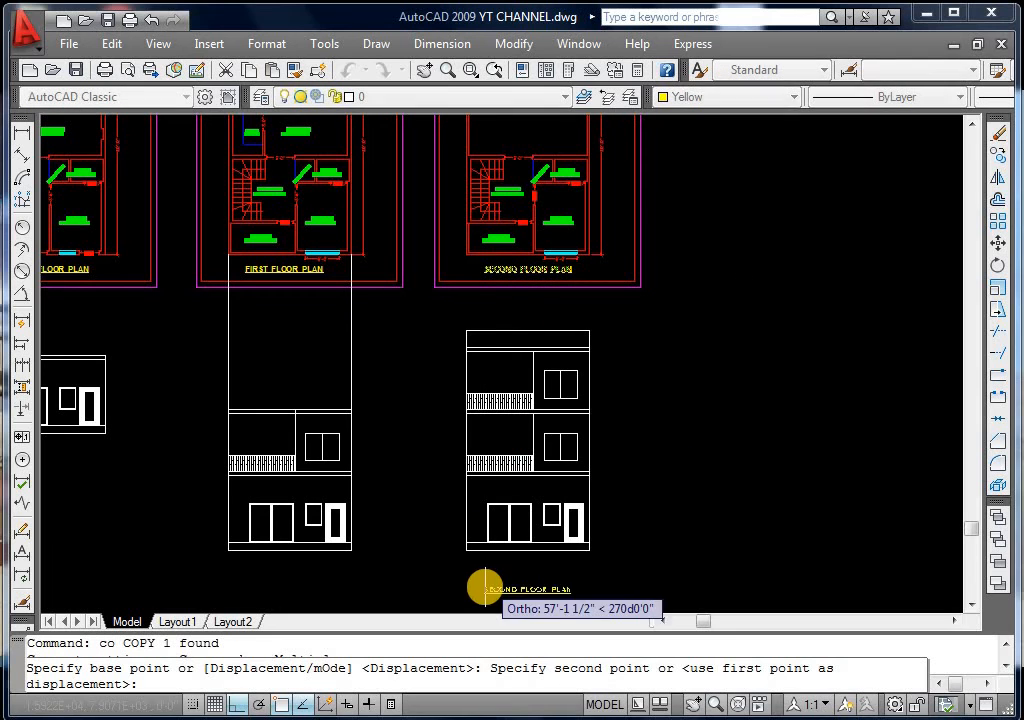
pyautogui.click(510, 567)
pyautogui.press('Escape')
# Change the copied title's text to "Front Elevation"
pyautogui.doubleClick(510, 567)
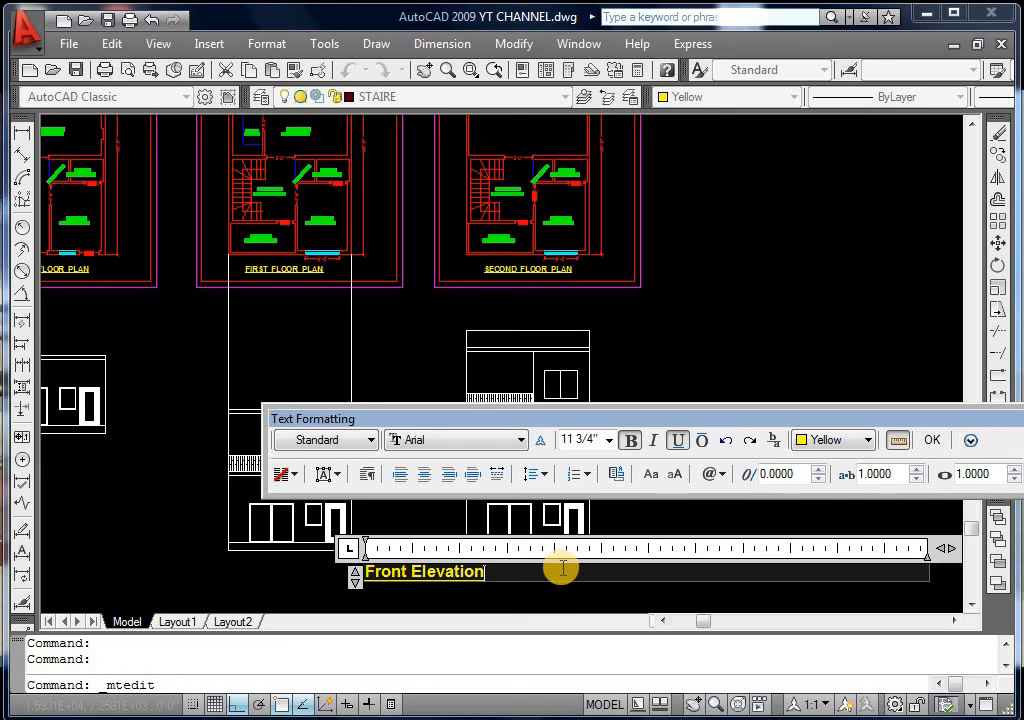
pyautogui.click(539, 594)
pyautogui.press('Escape')
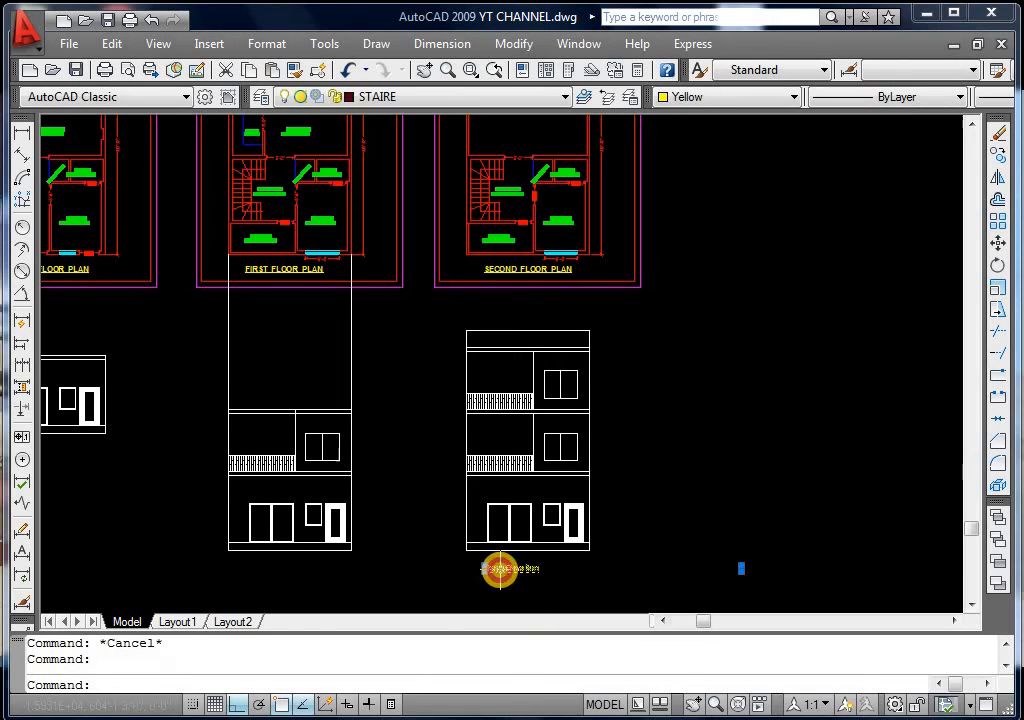
# Scale the Front Elevation title by a factor of 2 from its upper-left insertion point
pyautogui.write('sc')
pyautogui.press('Return')
pyautogui.click(482, 567)
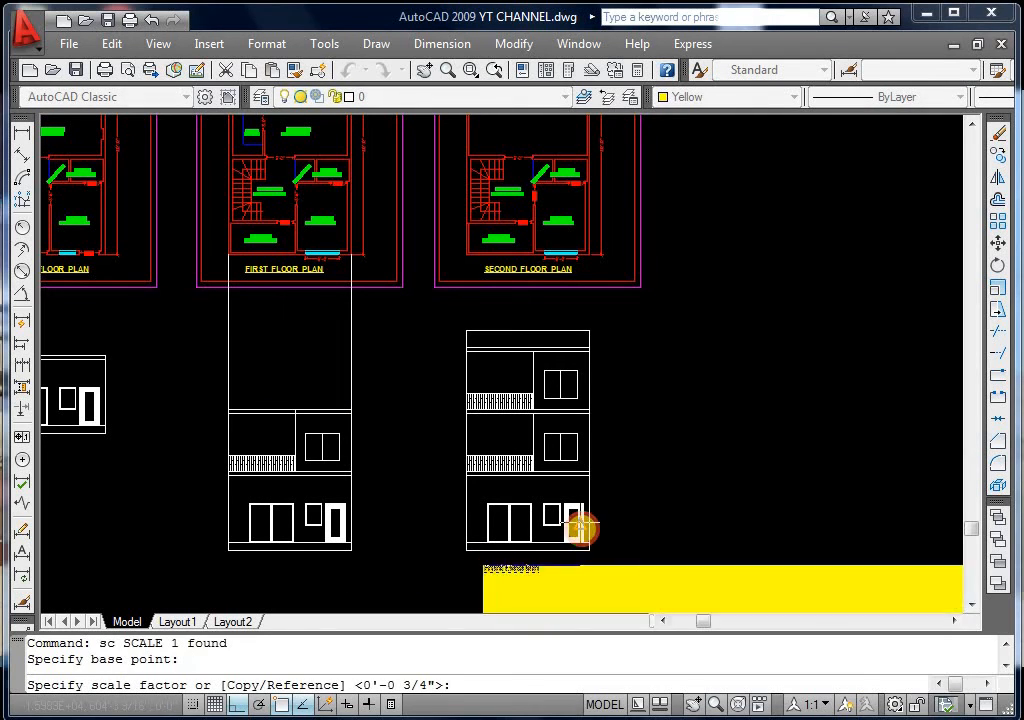
pyautogui.write('2')
pyautogui.press('Return')
pyautogui.press('Escape')
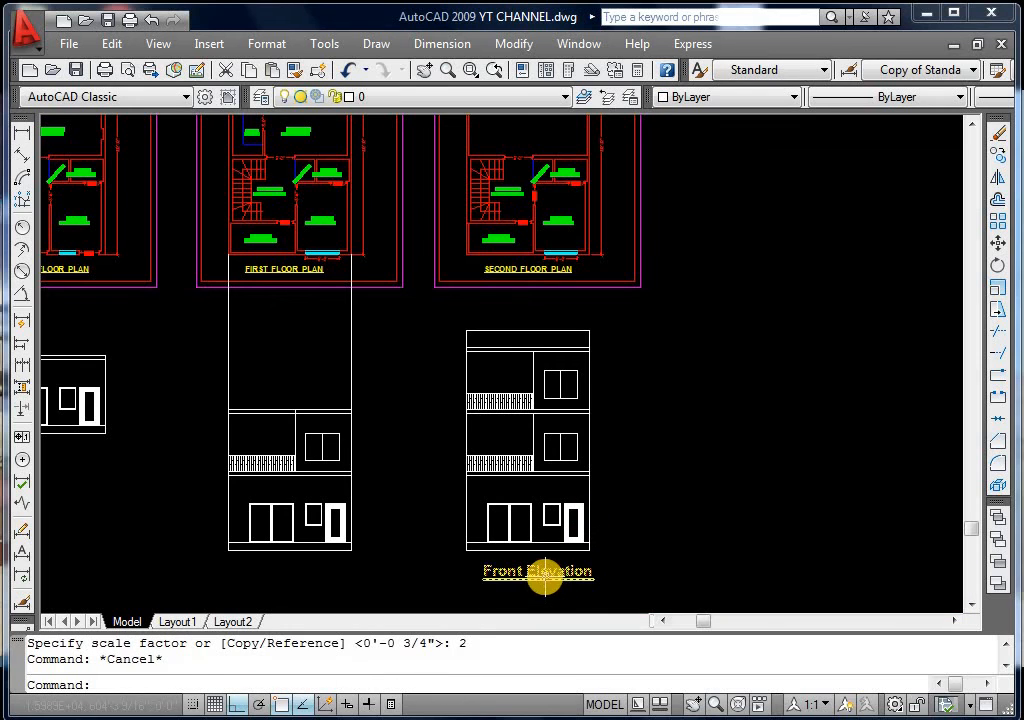
# Move the Front Elevation title slightly left to centre it under the elevation
pyautogui.click(543, 574)
pyautogui.write('m')
pyautogui.press('Return')
pyautogui.click(792, 548)
pyautogui.click(782, 544)
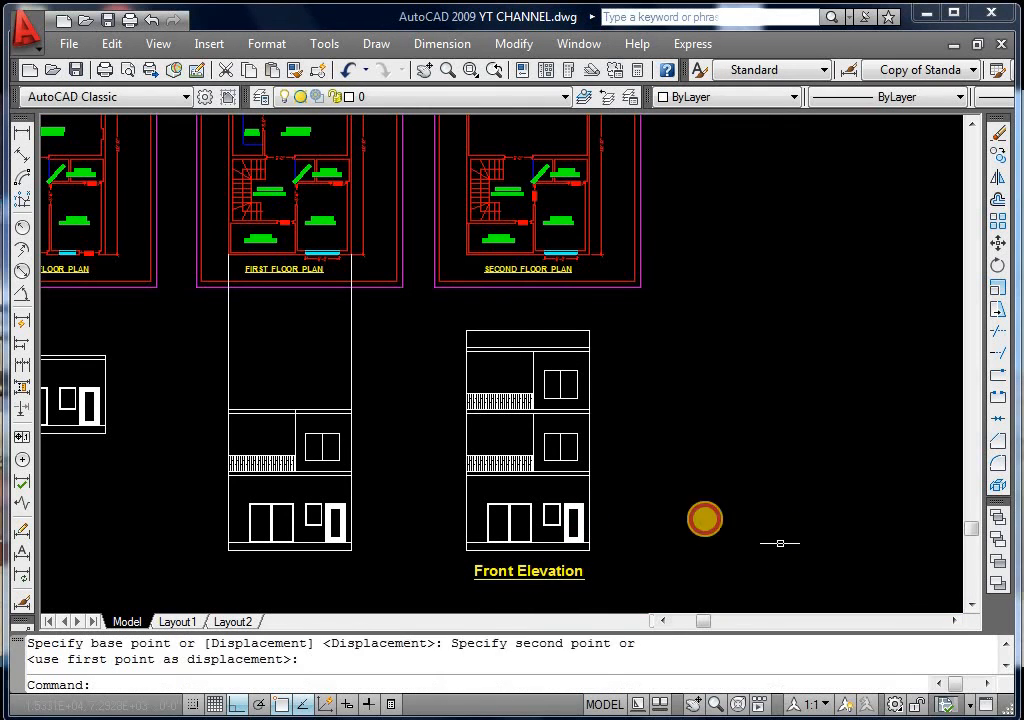
pyautogui.press('Escape')
pyautogui.press('Escape')
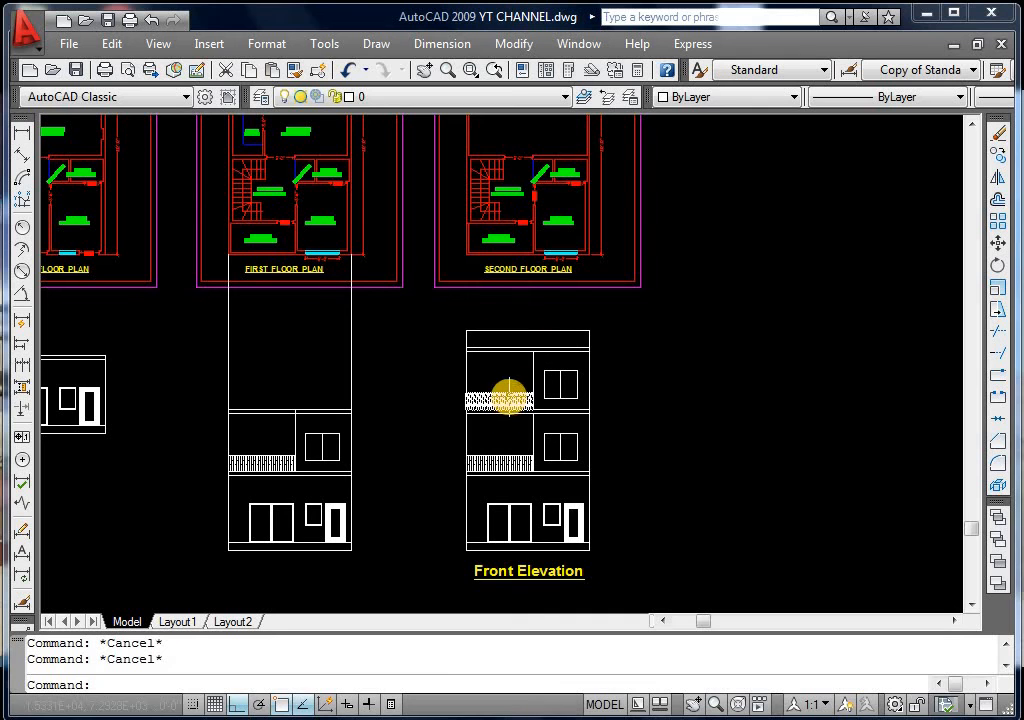
# Hatch the parapet band with the GOST_WOOD pattern at scale 2 and save the drawing
pyautogui.press('Return')
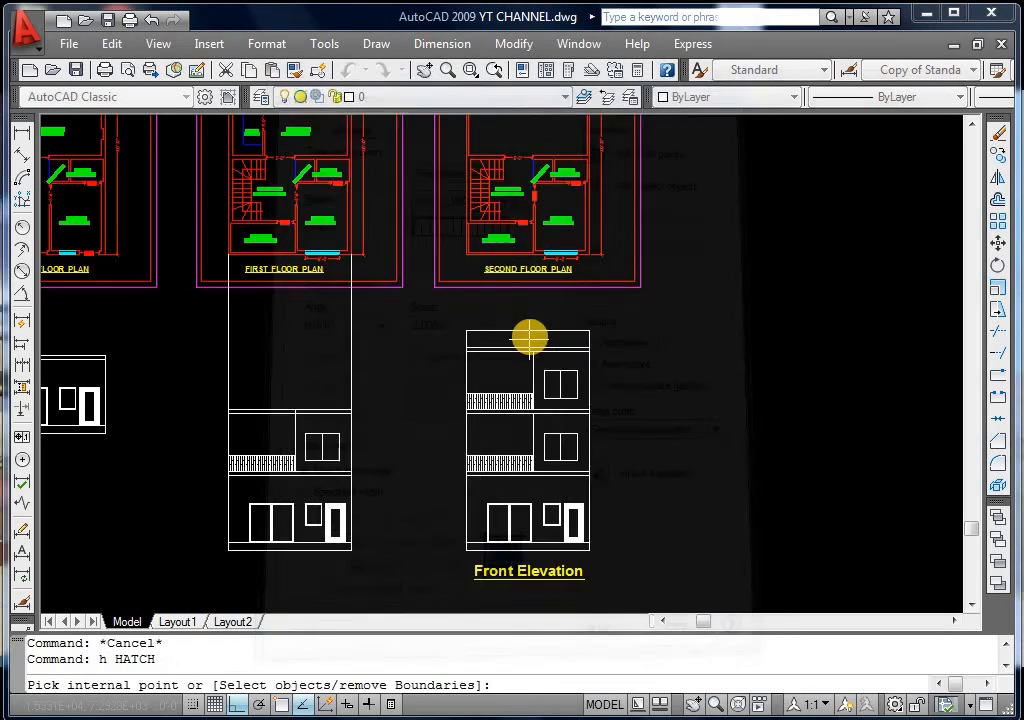
pyautogui.click(528, 336)
pyautogui.press('Return')
pyautogui.press('Return')
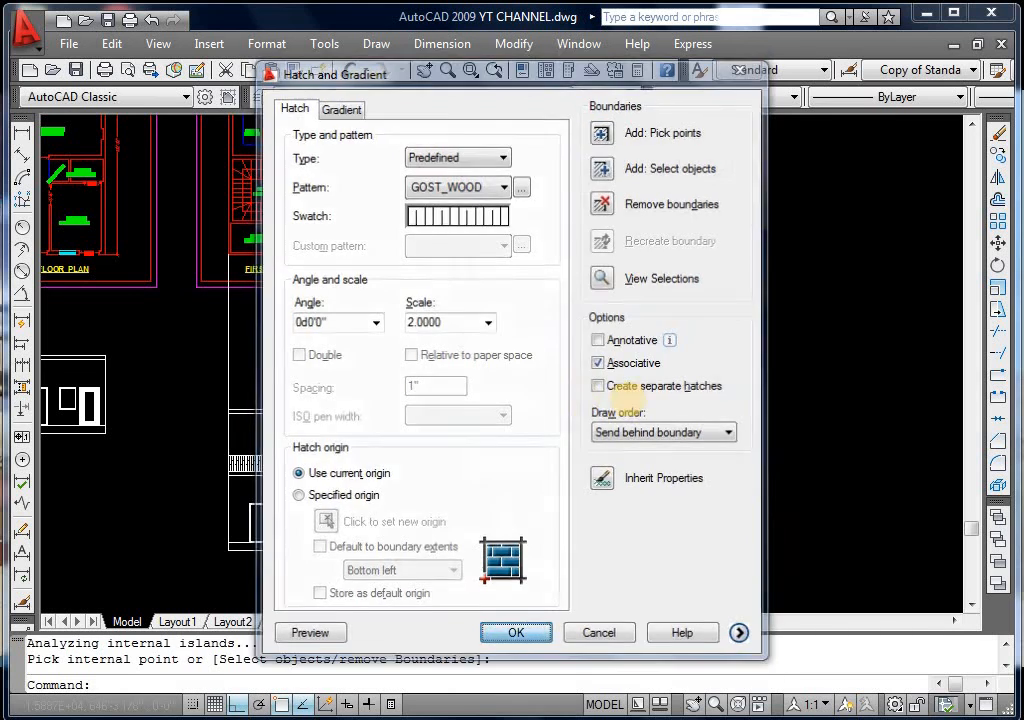
pyautogui.press('Escape')
pyautogui.press('Escape')
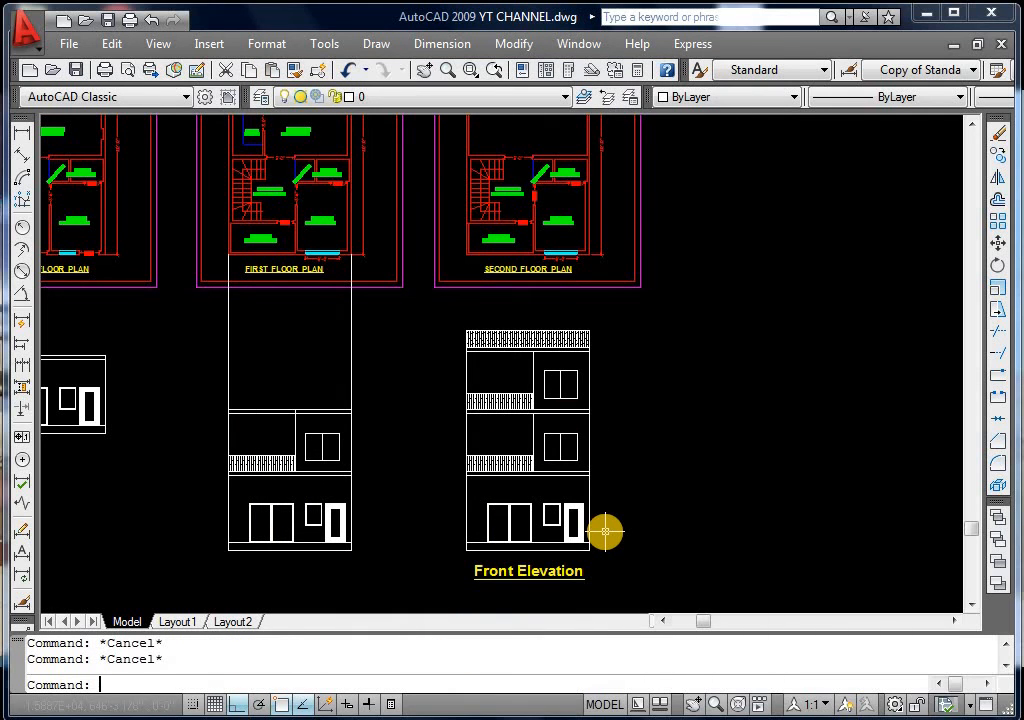
pyautogui.hotkey('ctrl', 's')
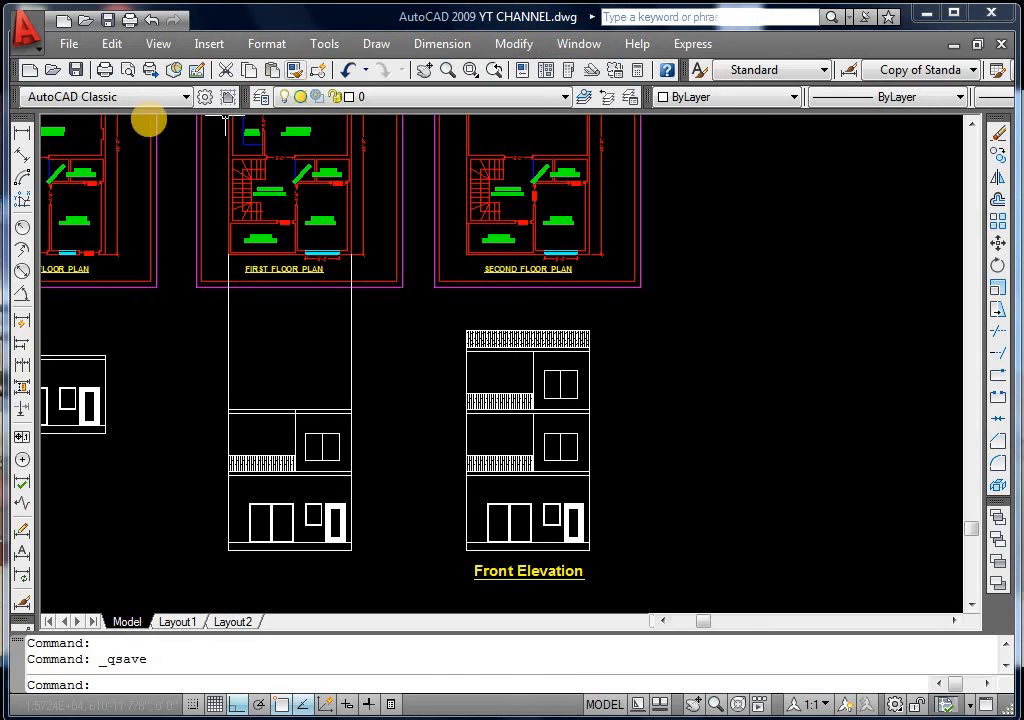
# Add a vertical linear dimension for the plinth height just outside the elevation's right wall
pyautogui.click(22, 130)
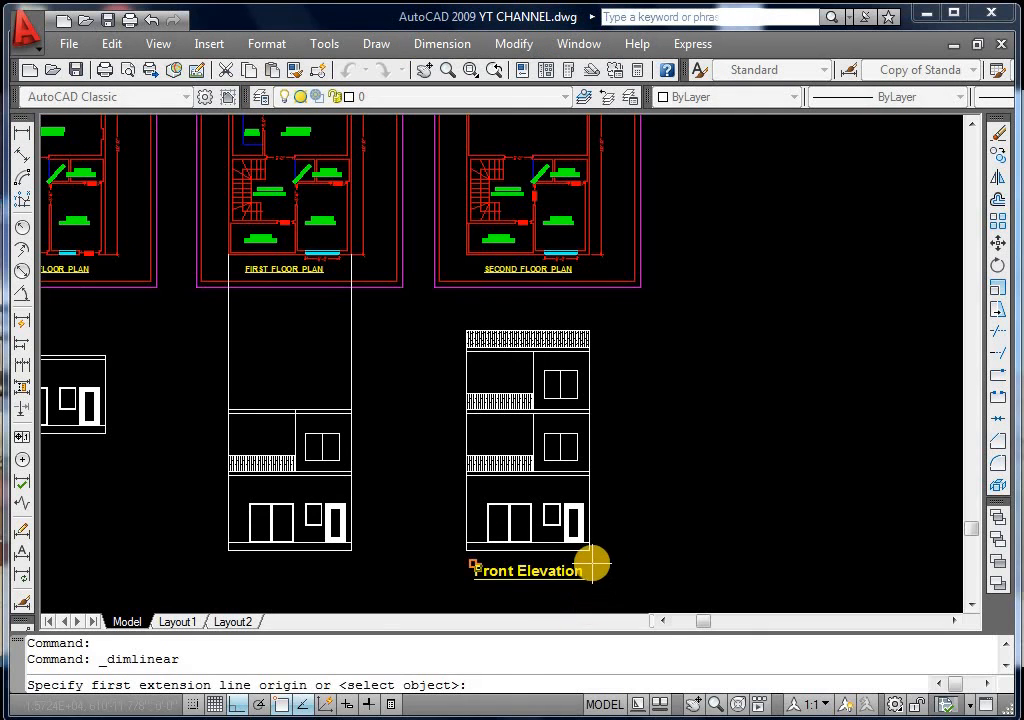
pyautogui.scroll(3, 590, 555)
pyautogui.click(587, 530)
pyautogui.click(587, 544)
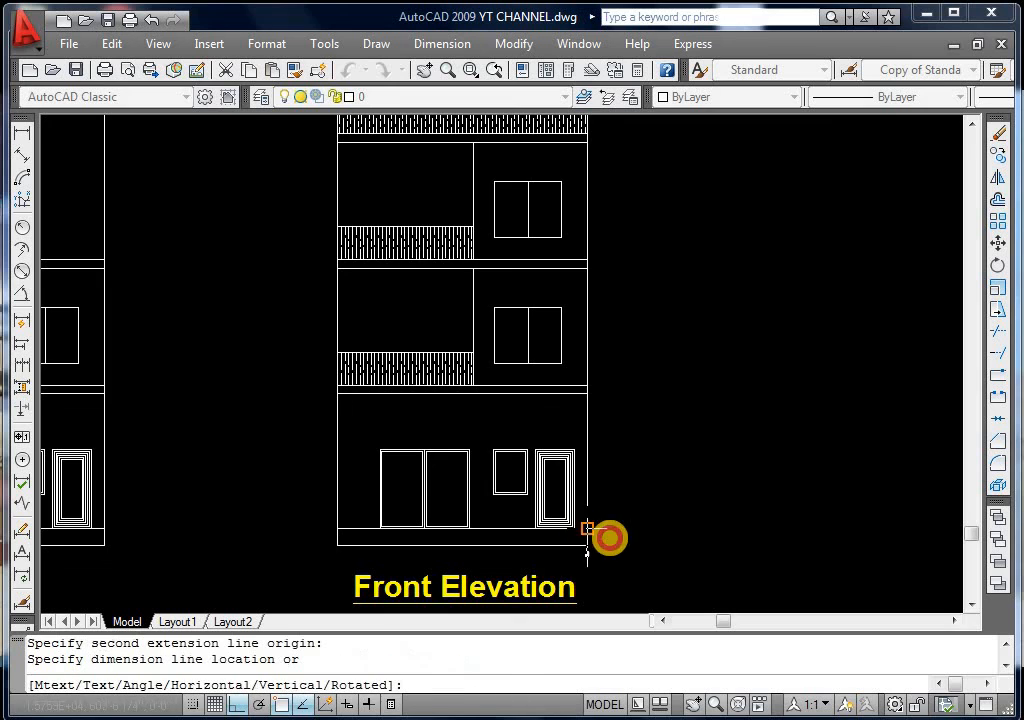
pyautogui.scroll(5, 600, 540)
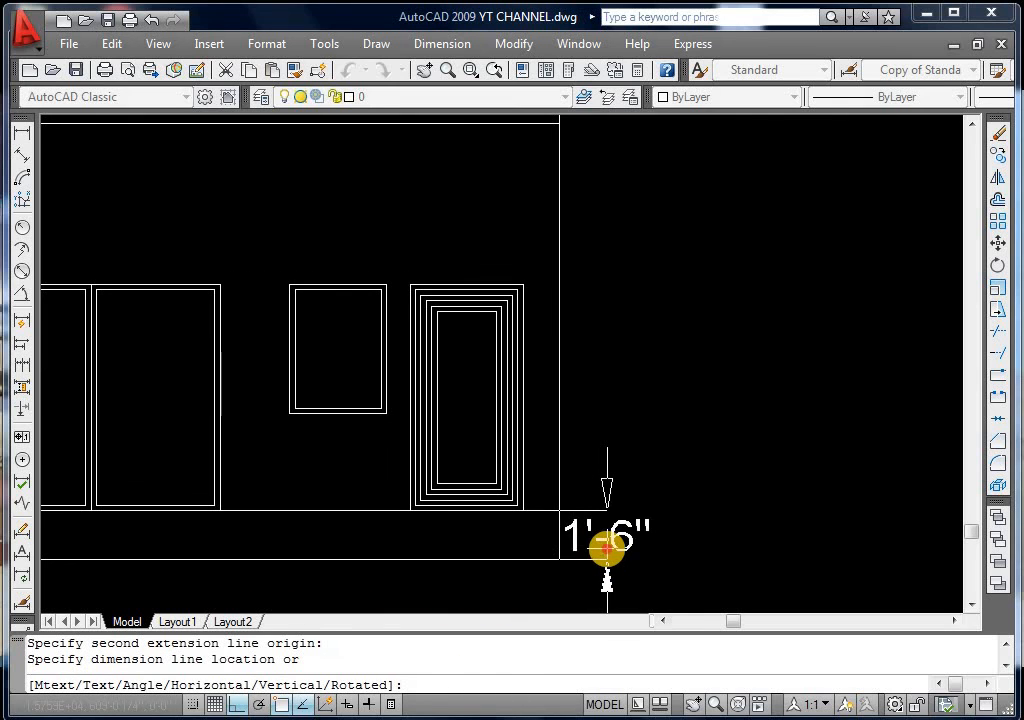
pyautogui.click(607, 548)
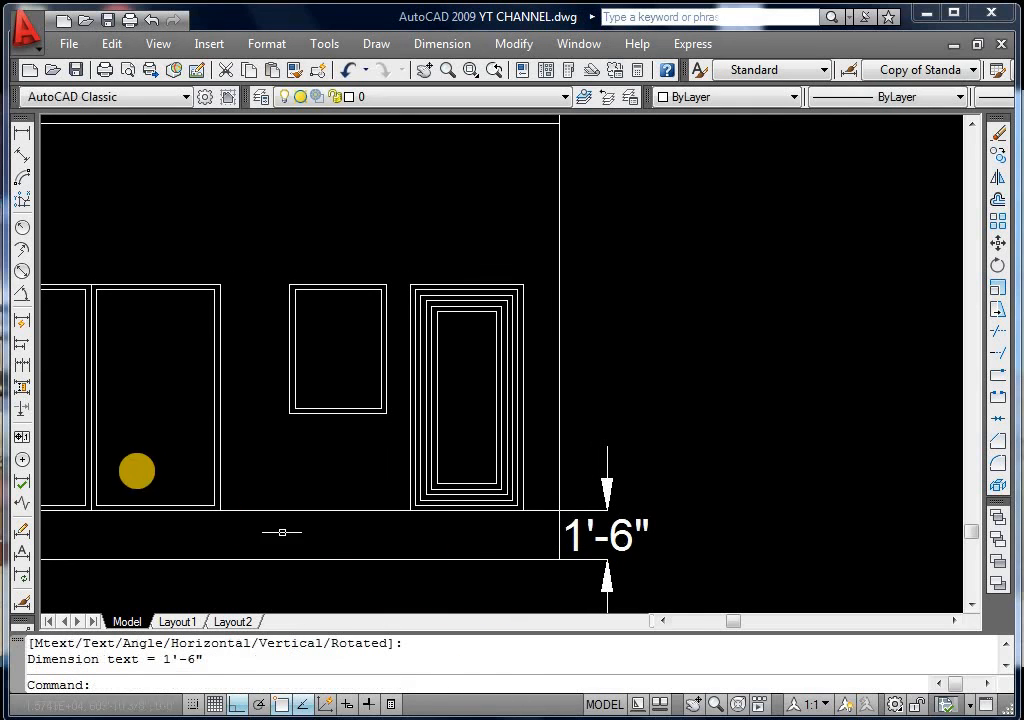
# Continue the vertical dimension chain from the plinth through the ground-floor wall height and the slab thickness above it
pyautogui.click(25, 369)
pyautogui.scroll(-2, 410, 500)
pyautogui.click(501, 258)
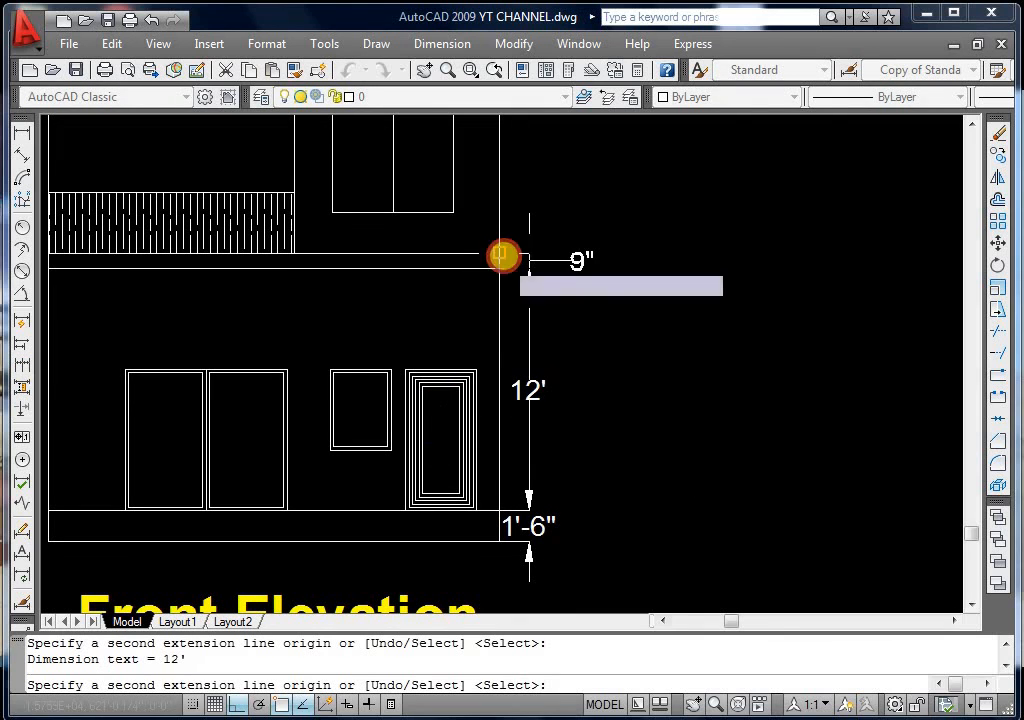
pyautogui.click(503, 252)
# Extend the dimension chain up the right wall over the middle storey's height and the slab above it
pyautogui.scroll(-4, 535, 338)
pyautogui.scroll(3, 521, 293)
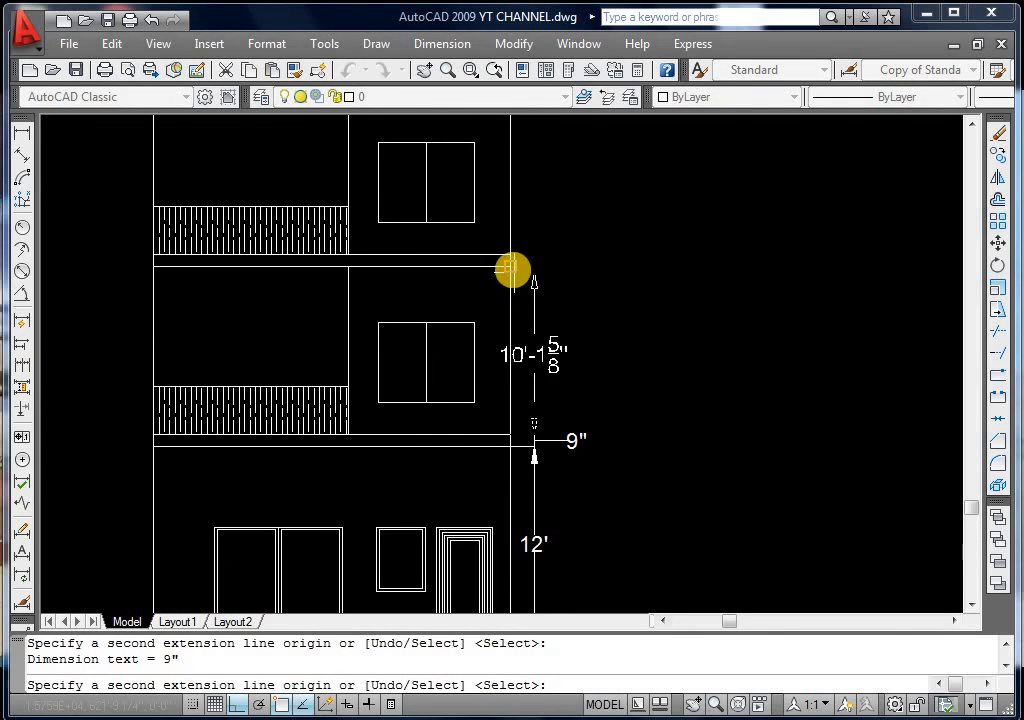
pyautogui.click(511, 266)
pyautogui.click(512, 247)
# Extend the dimension chain over the top storey's height and the roof slab's thickness
pyautogui.scroll(-2, 517, 361)
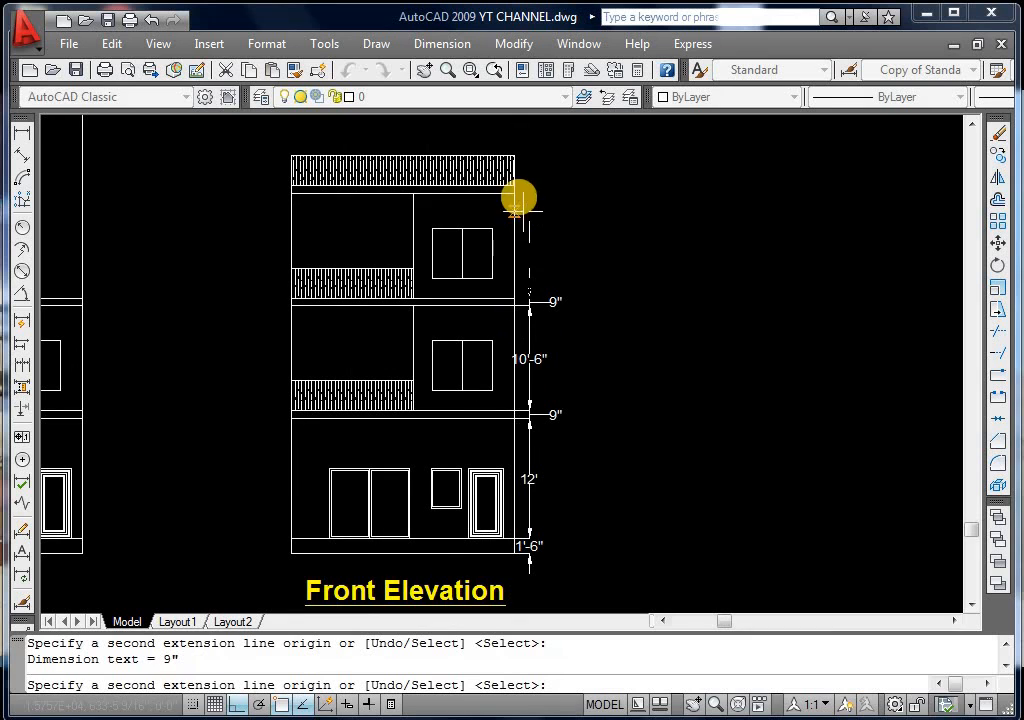
pyautogui.scroll(3, 513, 190)
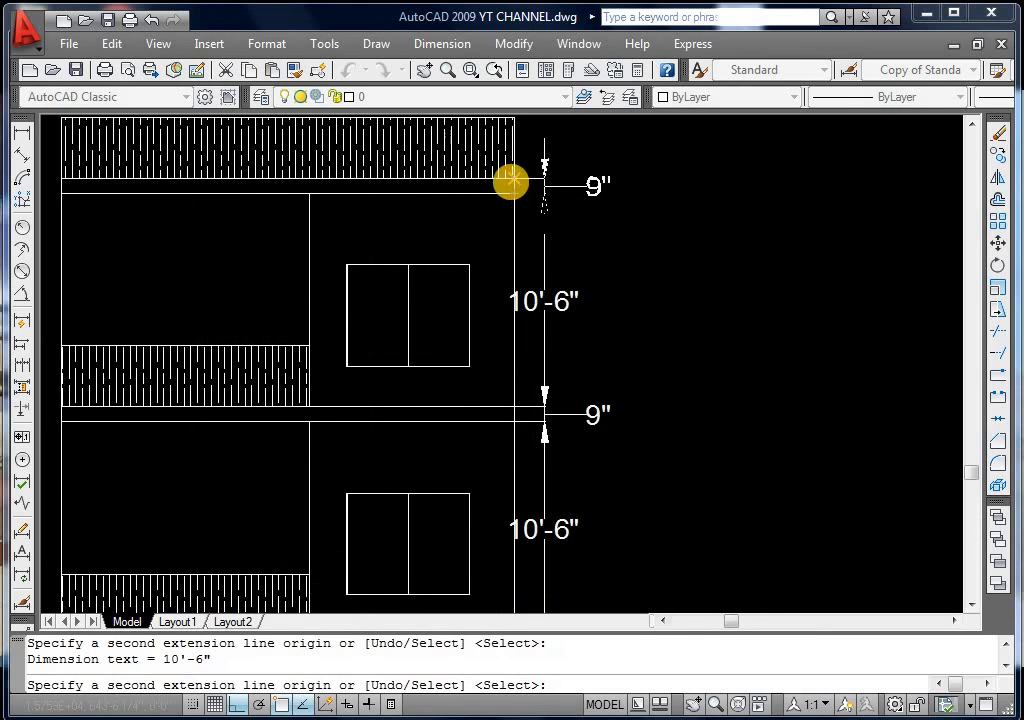
pyautogui.click(507, 178)
# Finish the dimension chain with the parapet height, from the roof slab to the top of the hatched band
pyautogui.scroll(-3, 520, 200)
pyautogui.scroll(1, 520, 155)
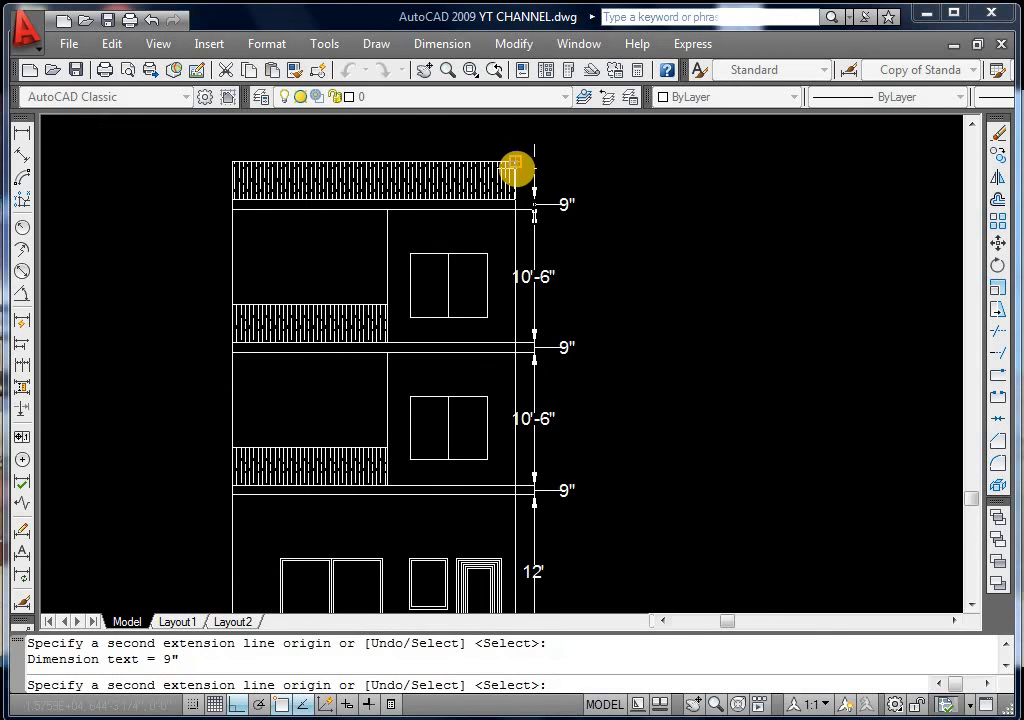
pyautogui.click(516, 163)
pyautogui.scroll(-2, 548, 180)
pyautogui.click(558, 272)
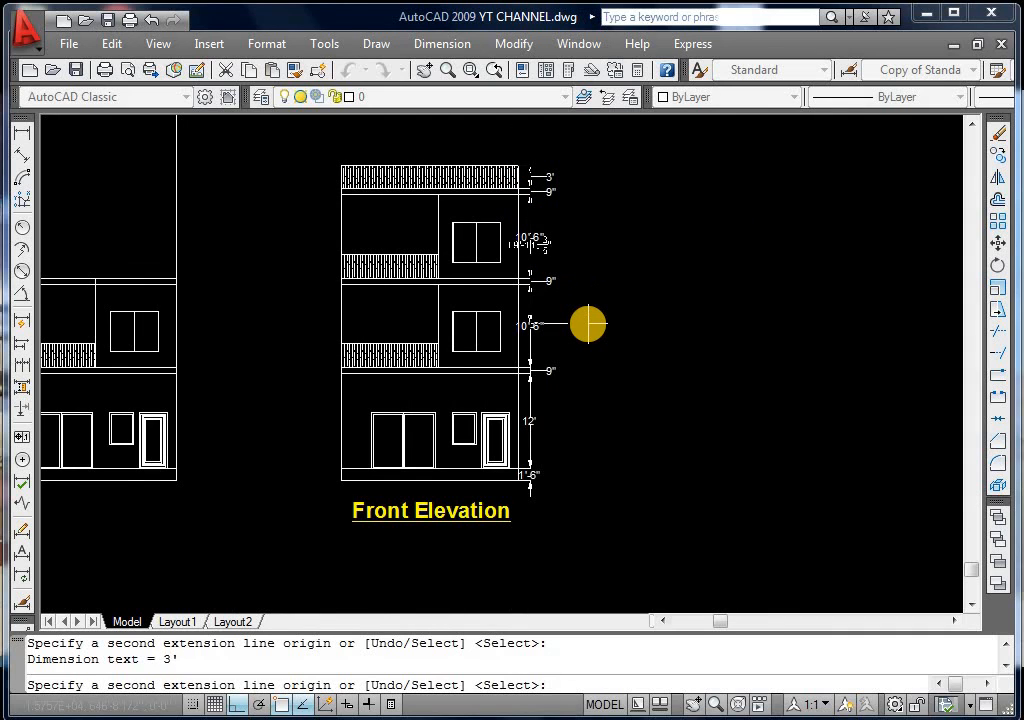
pyautogui.press('Escape')
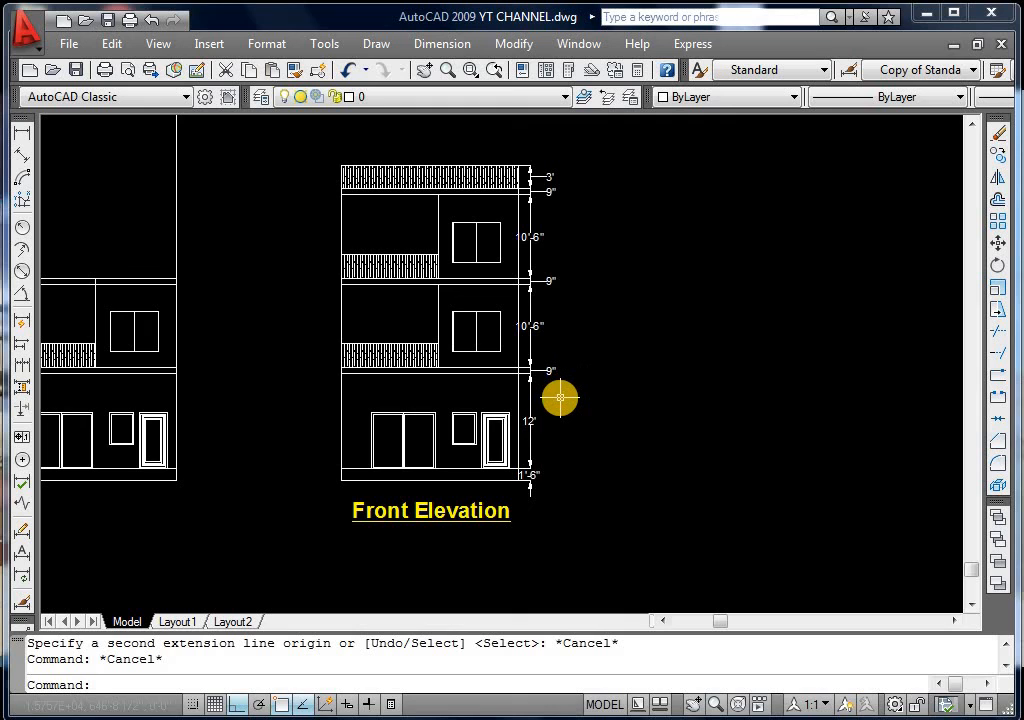
pyautogui.scroll(-4, 560, 398)
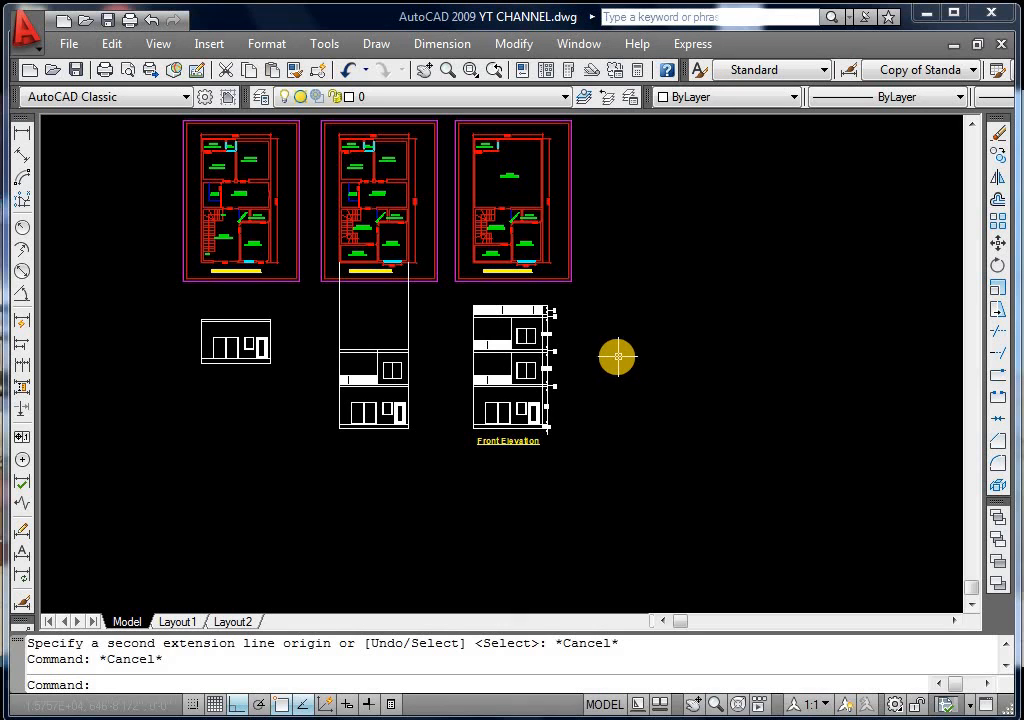
pyautogui.click(850, 719)
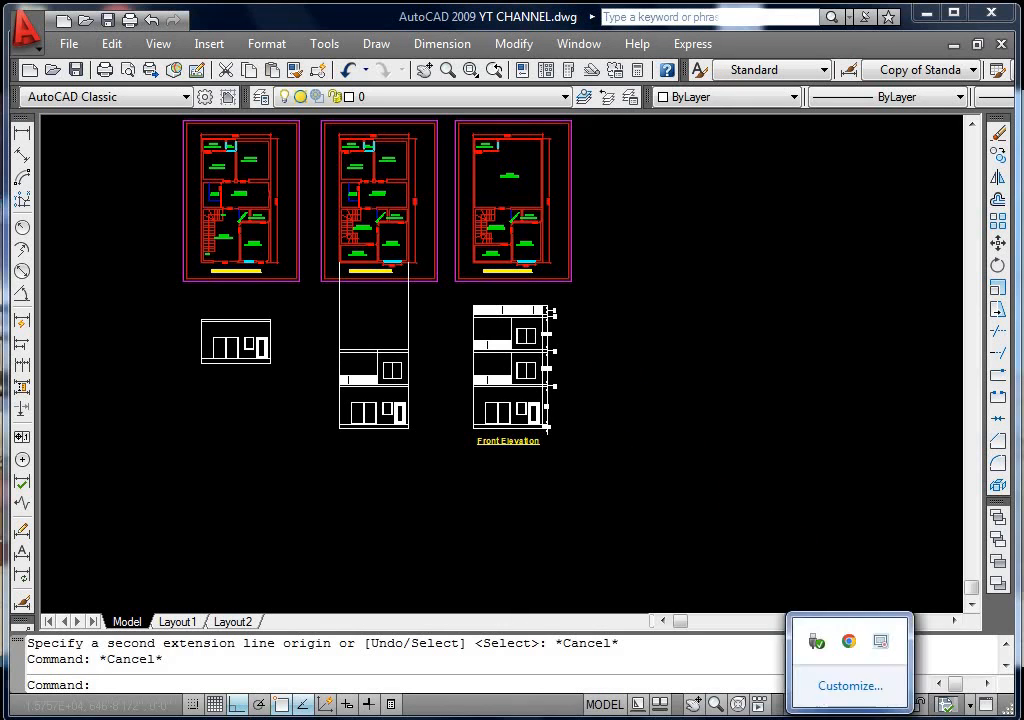
pyautogui.rightClick(880, 646)
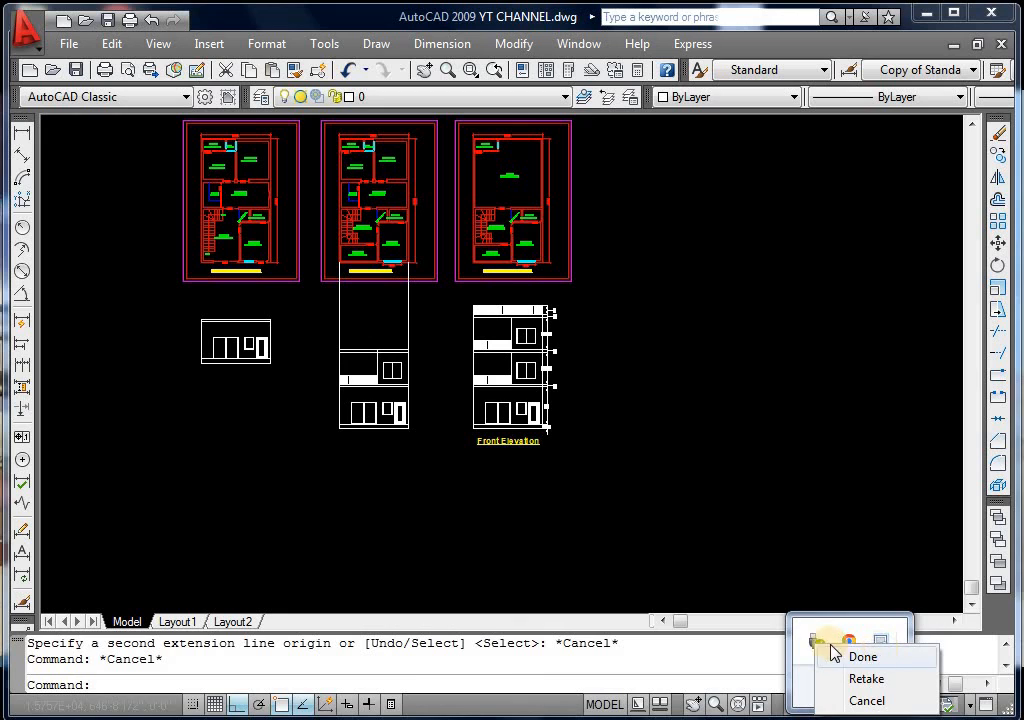